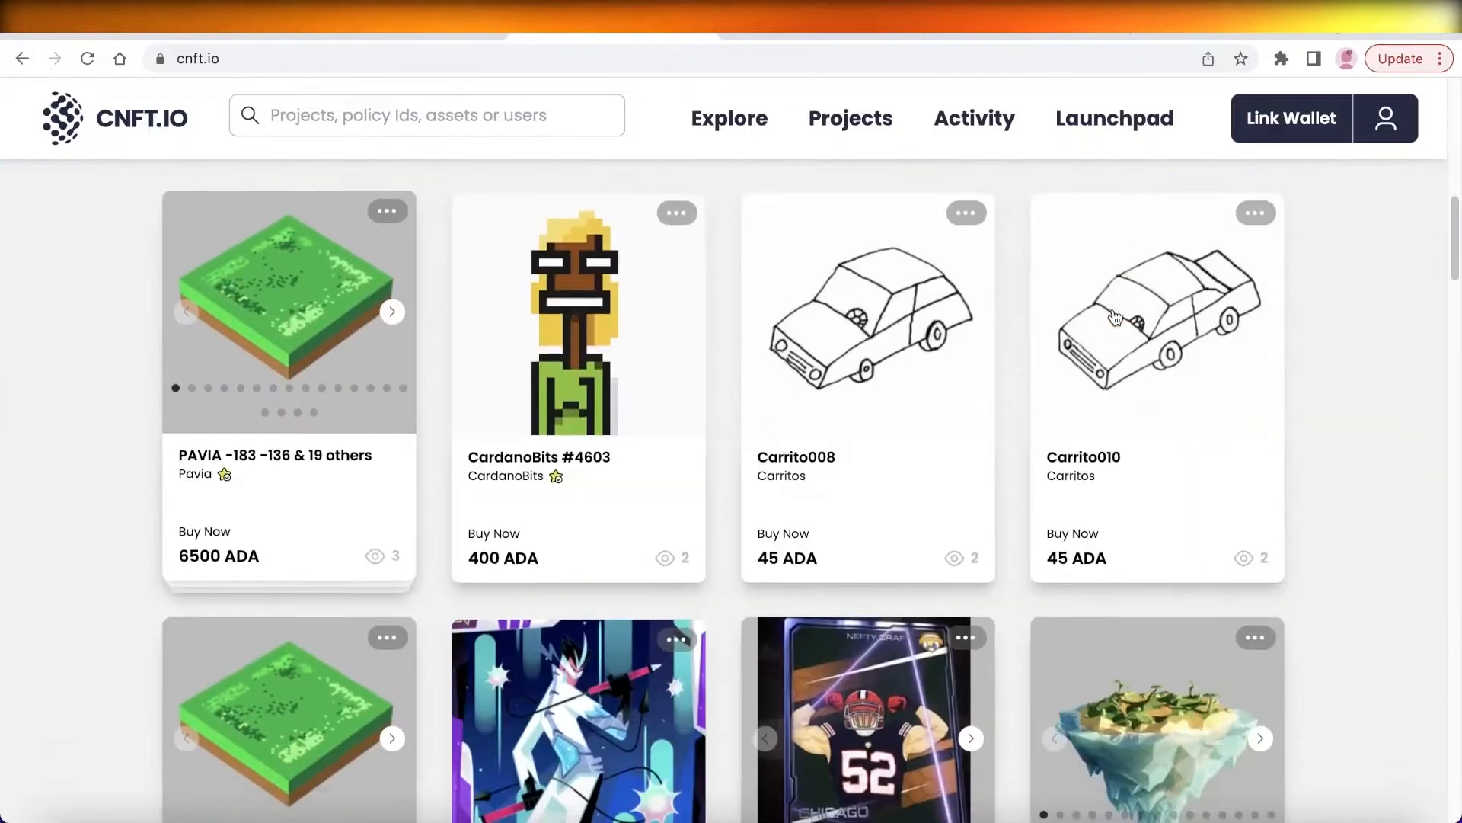
Look through the NFT listings on the CNFT.IO home page and return to the featured projects.
scroll(1115, 324, down, 3)
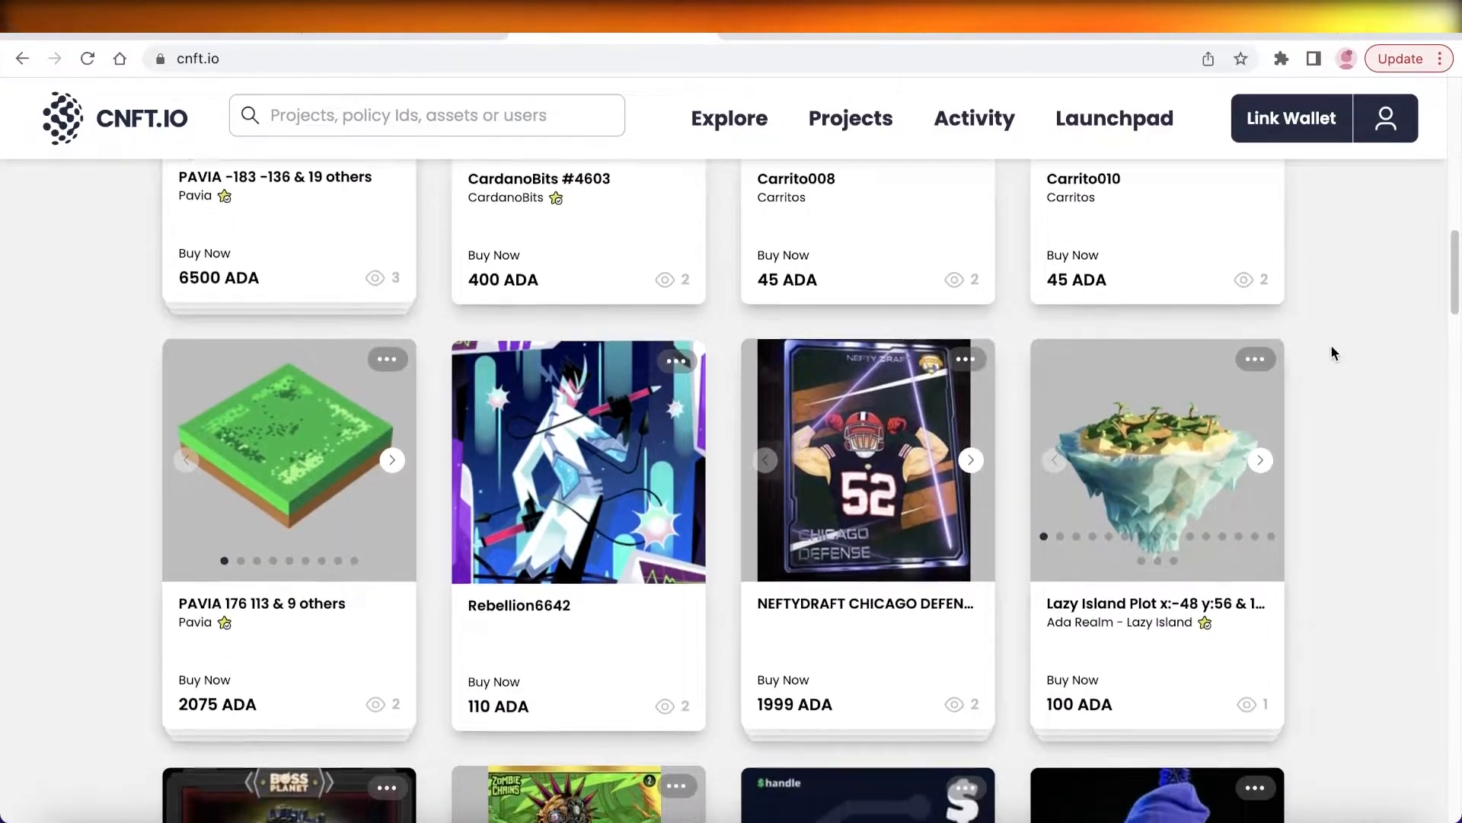
scroll(1331, 353, down, 4)
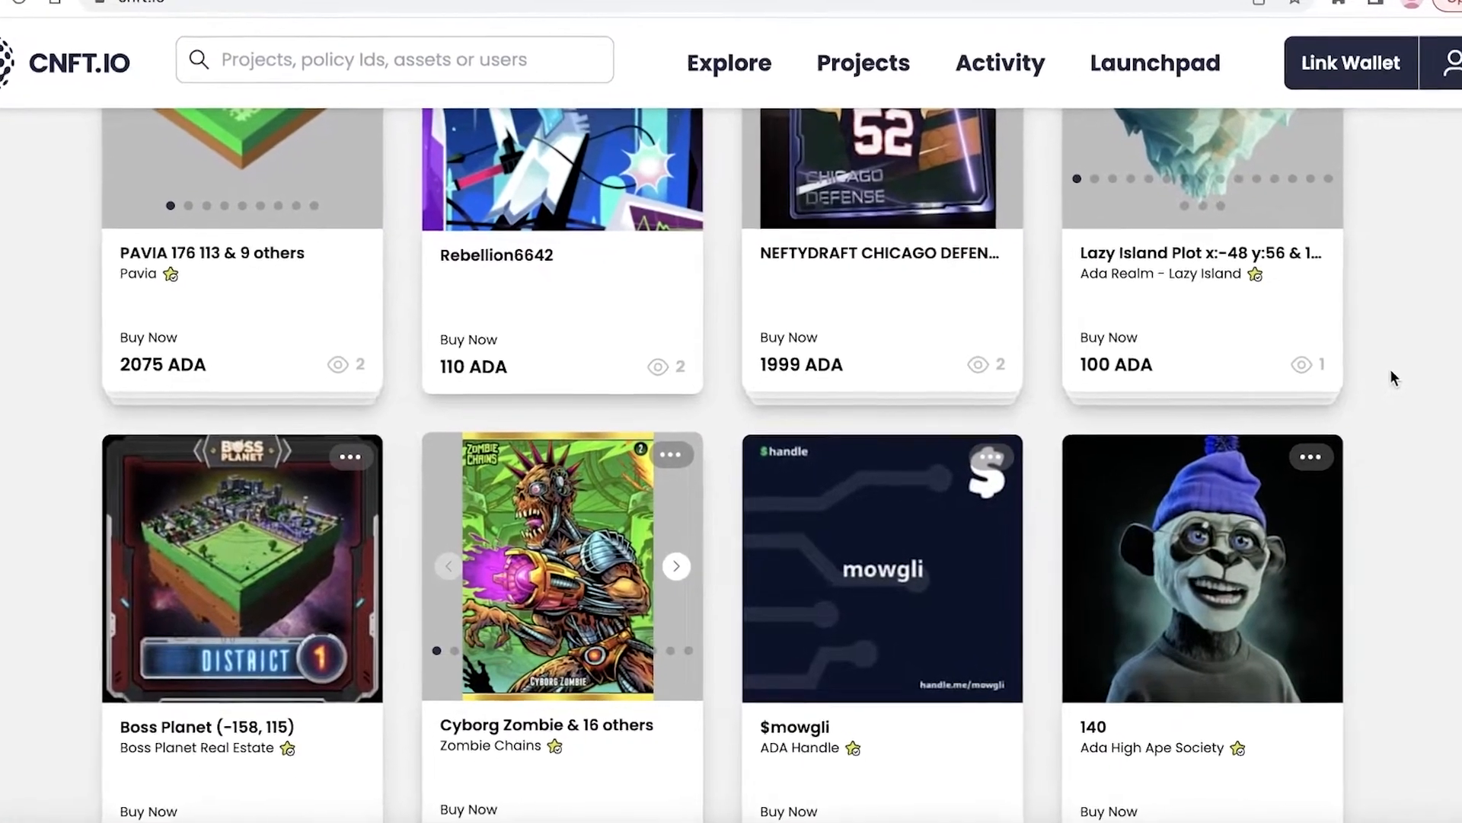
scroll(1407, 371, up, 8)
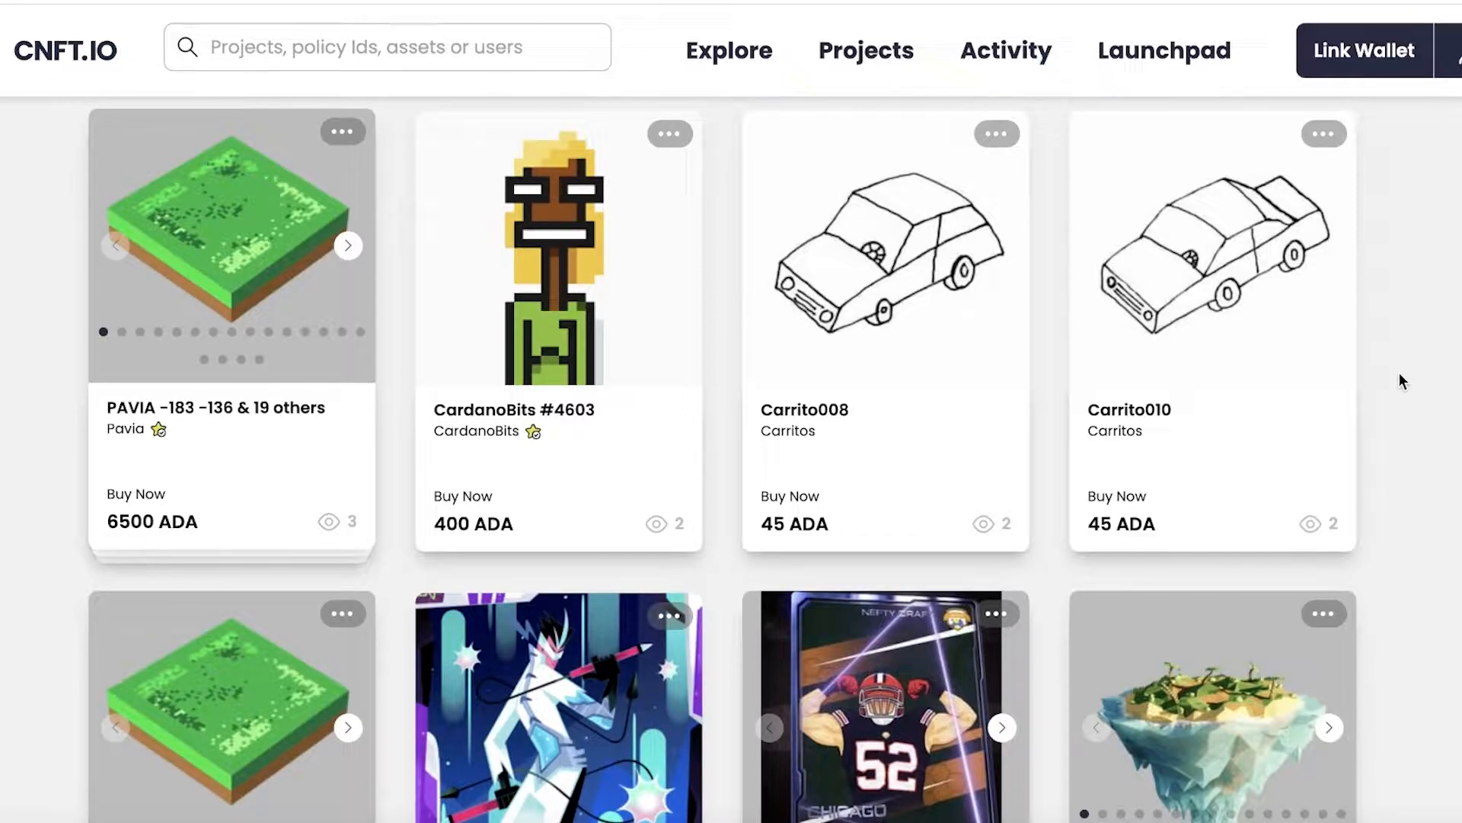
scroll(1400, 372, up, 10)
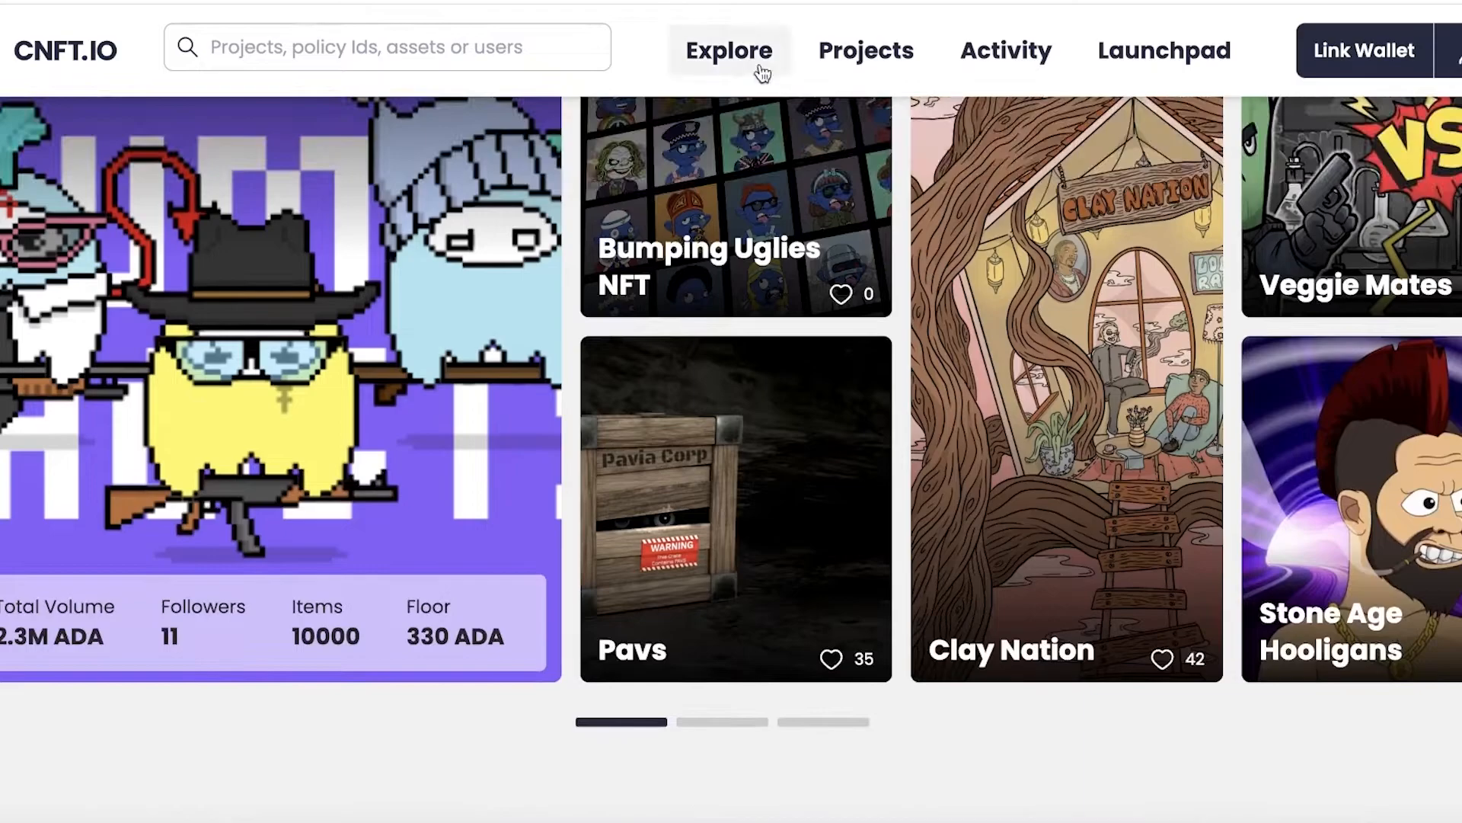
Open the Explore page, view its sorting options and look through the listed NFTs.
click(761, 68)
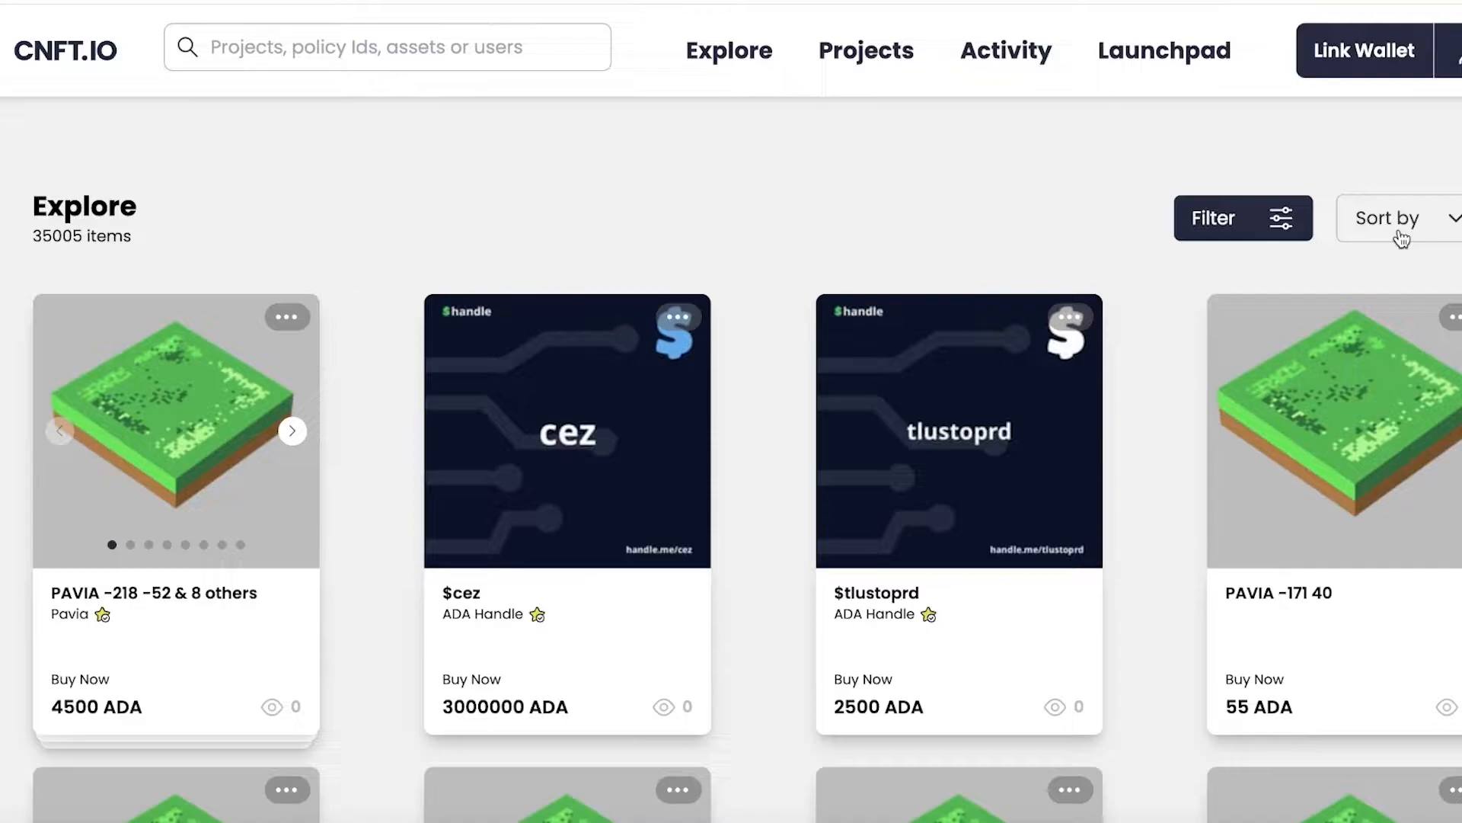
click(1402, 239)
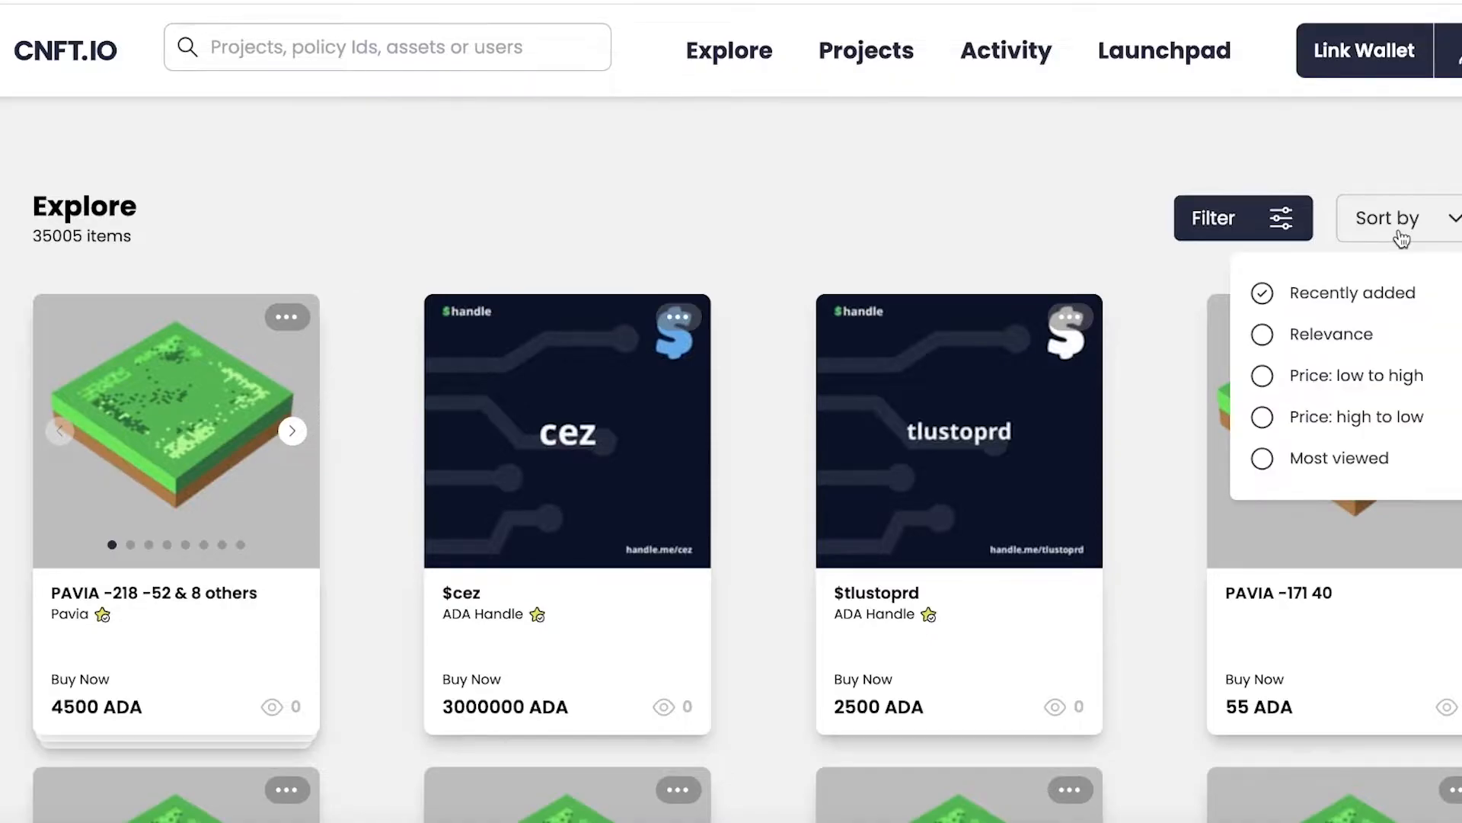
scroll(1049, 206, down, 7)
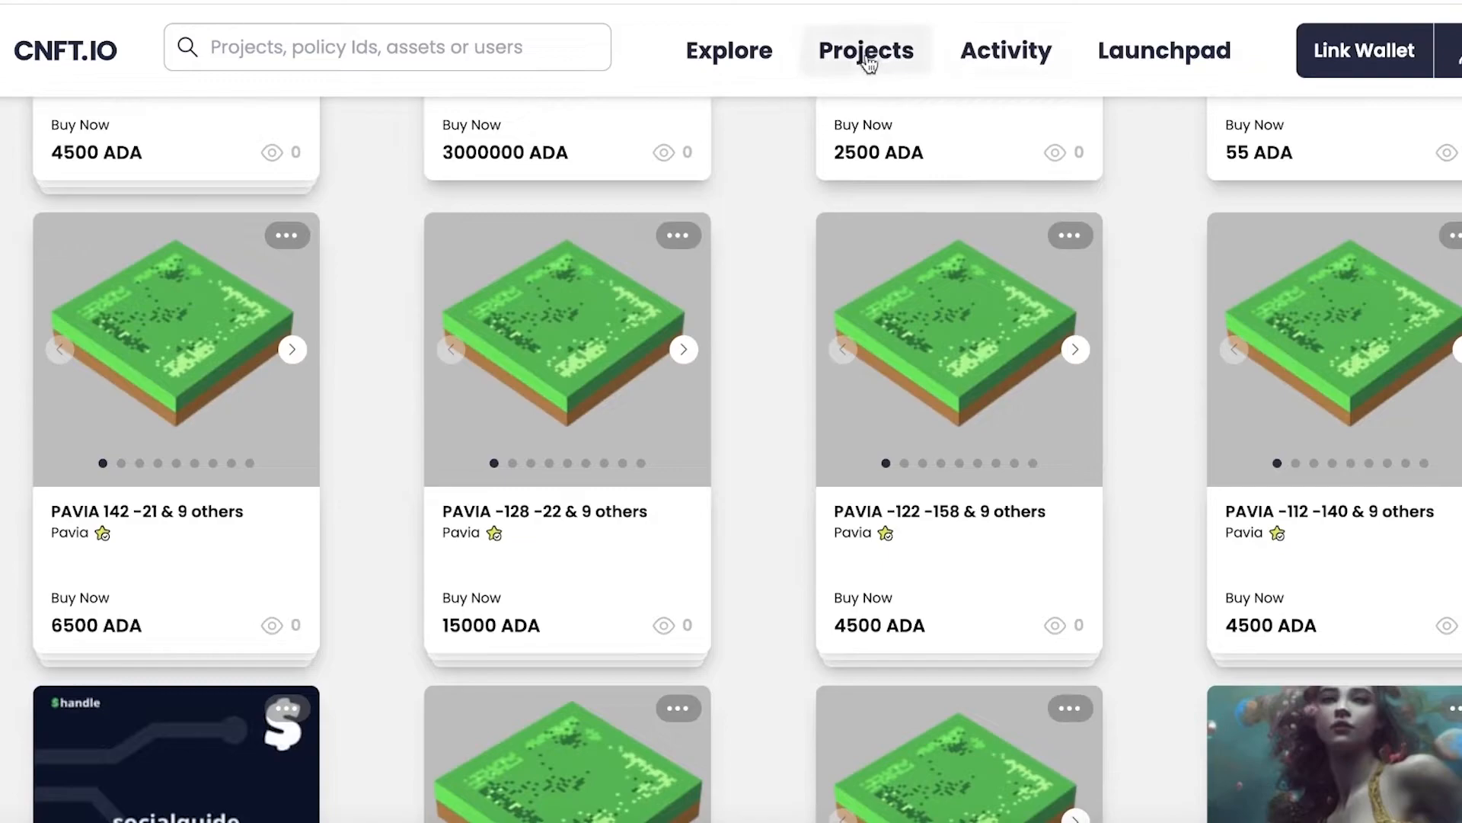
Go to the Projects page, open the trending Pavia project and look through its listed items.
click(757, 64)
click(821, 56)
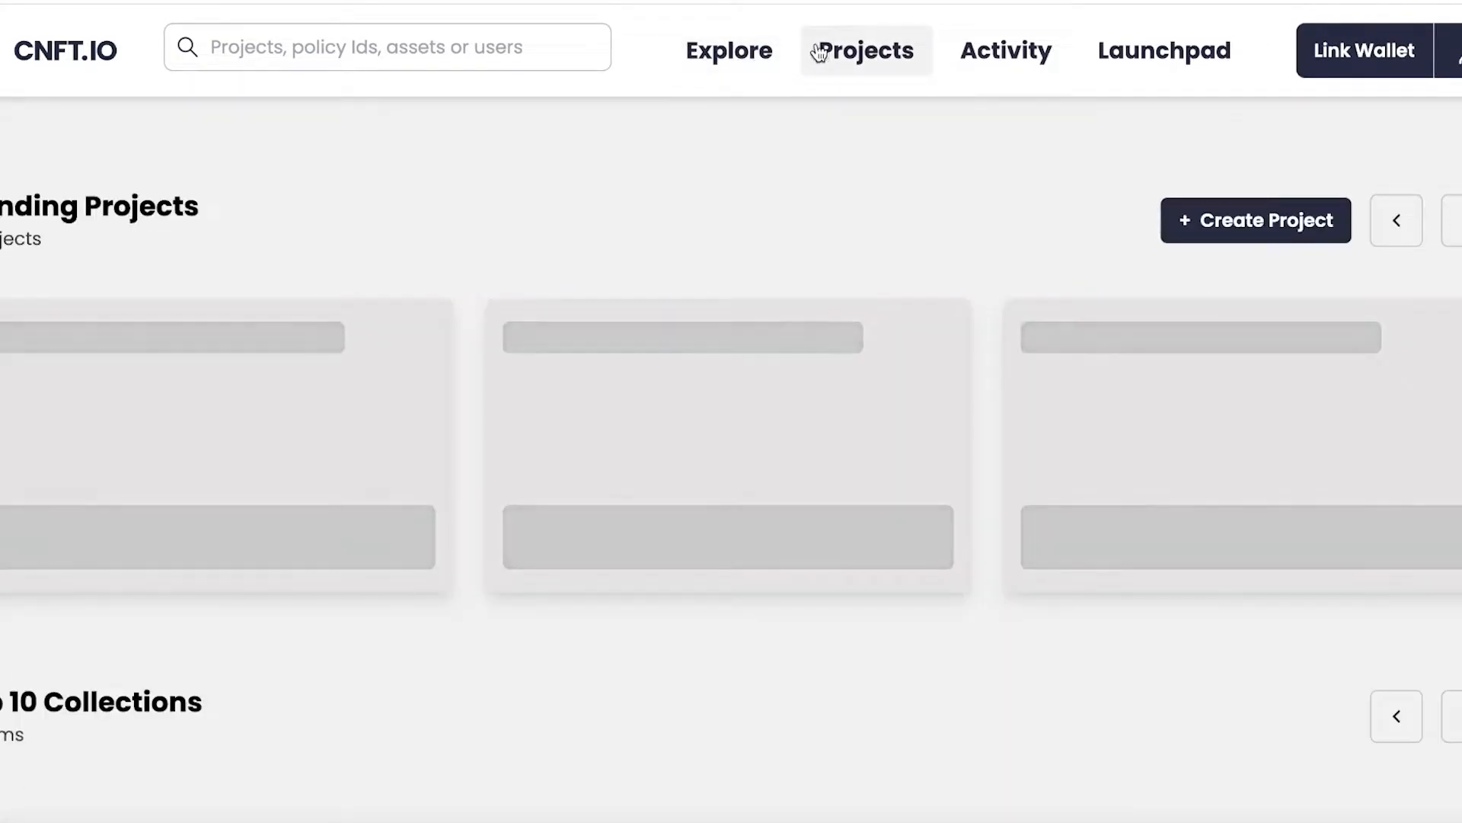
scroll(815, 138, down, 3)
scroll(254, 267, up, 3)
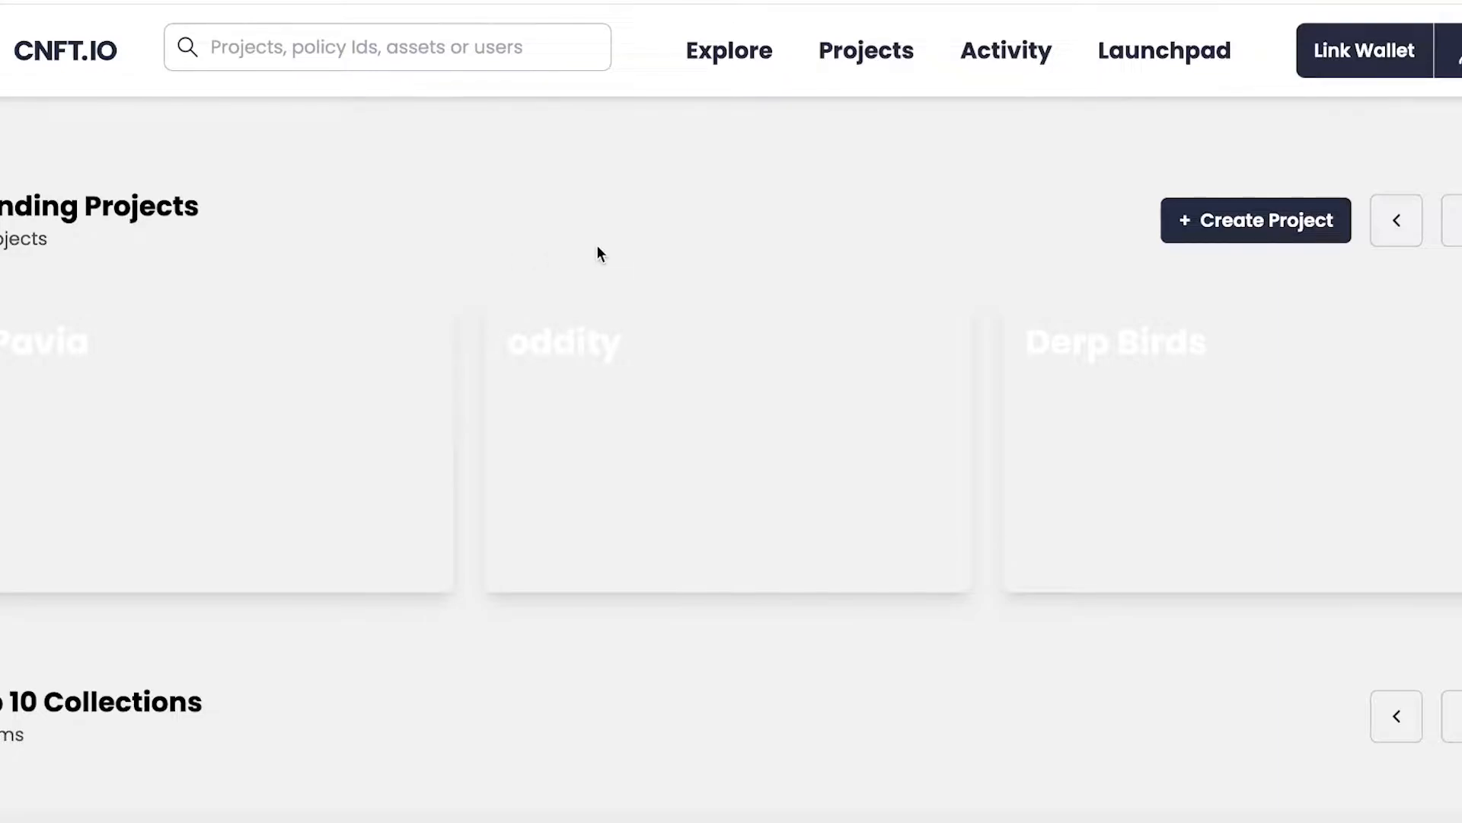
click(71, 385)
scroll(332, 464, down, 8)
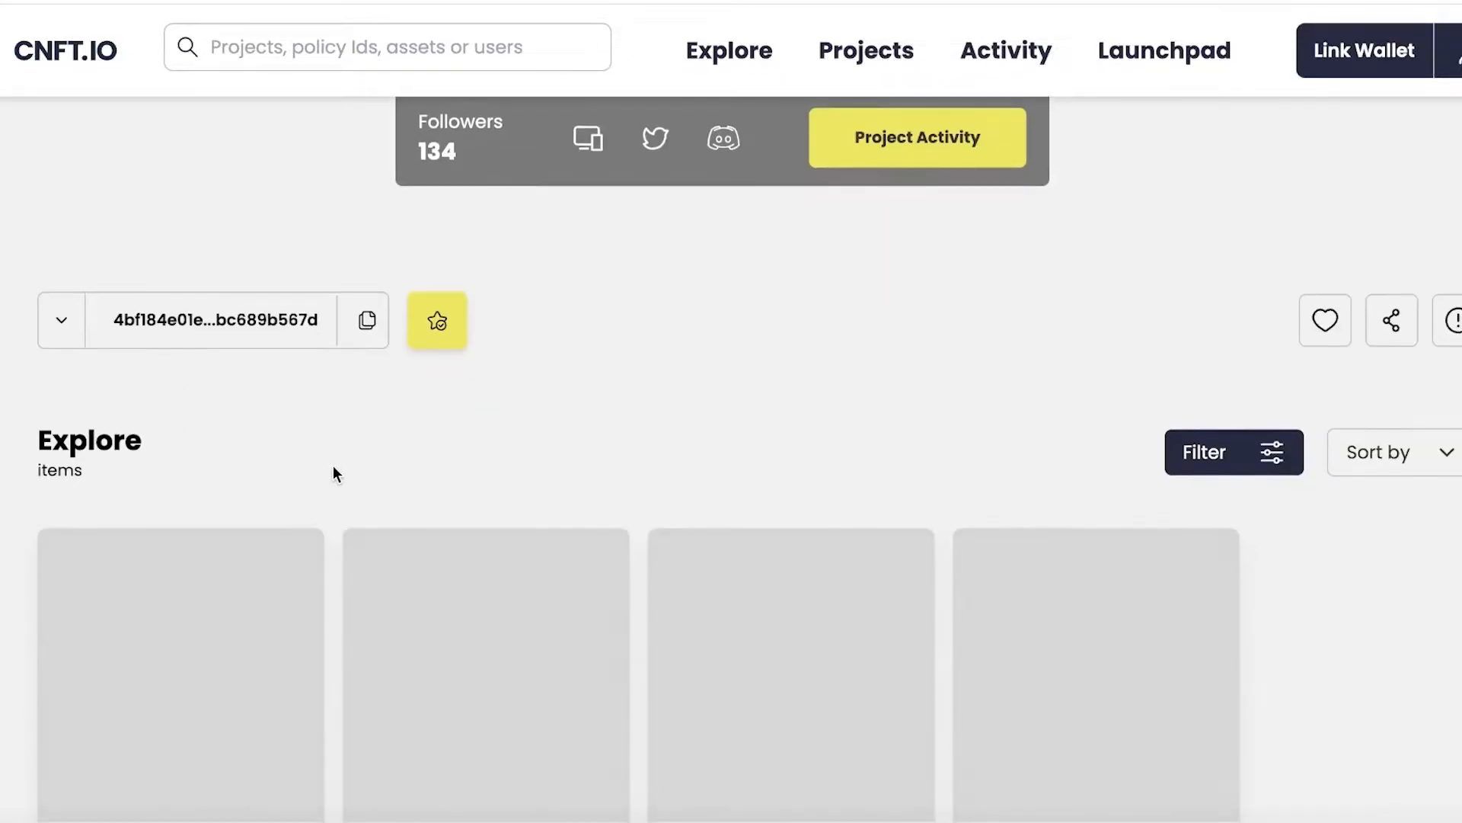
scroll(333, 473, down, 10)
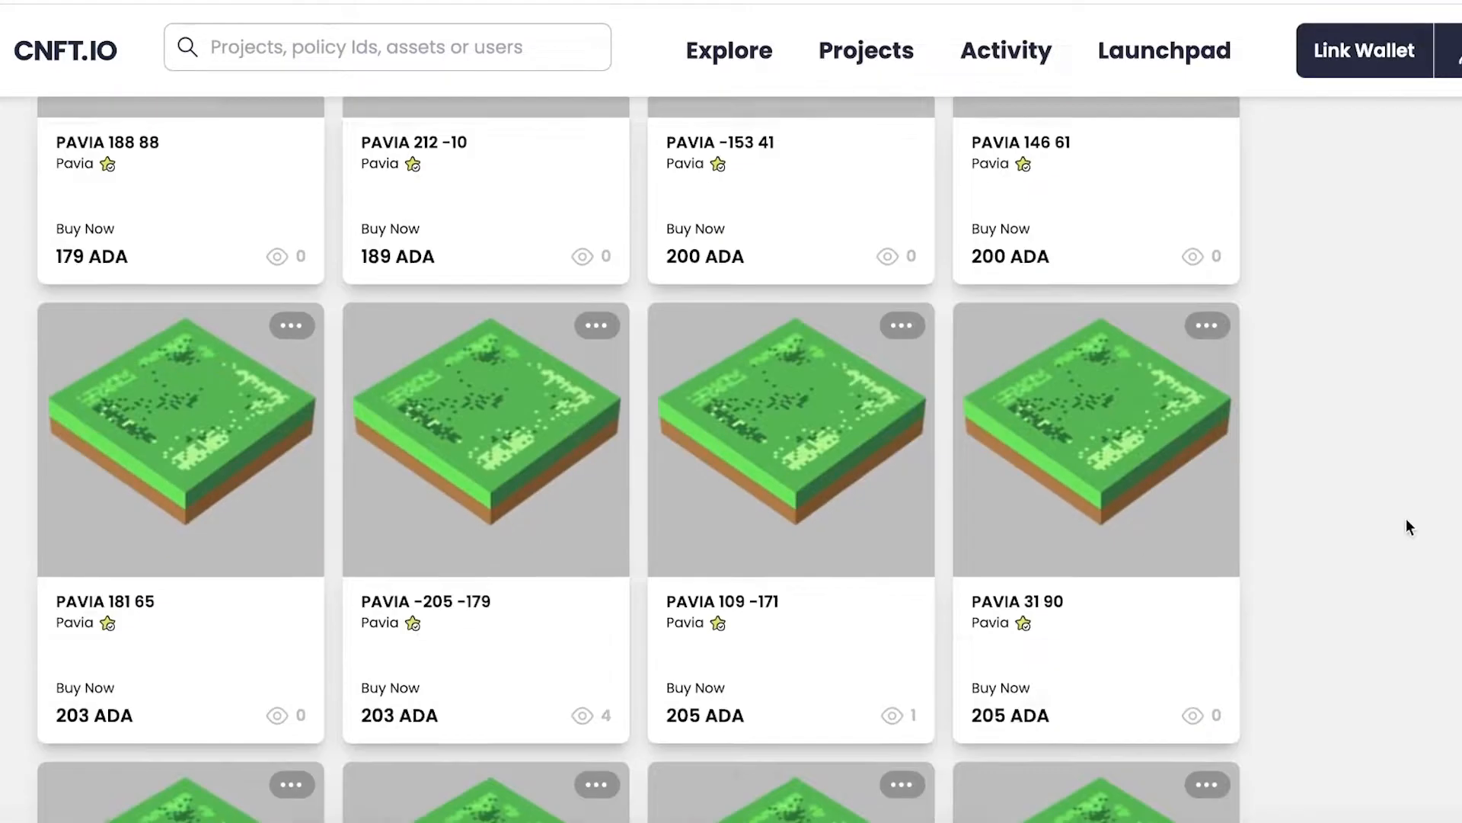
Return to the trending projects, open the oddity project and examine its artworks and prices.
key(alt+Left)
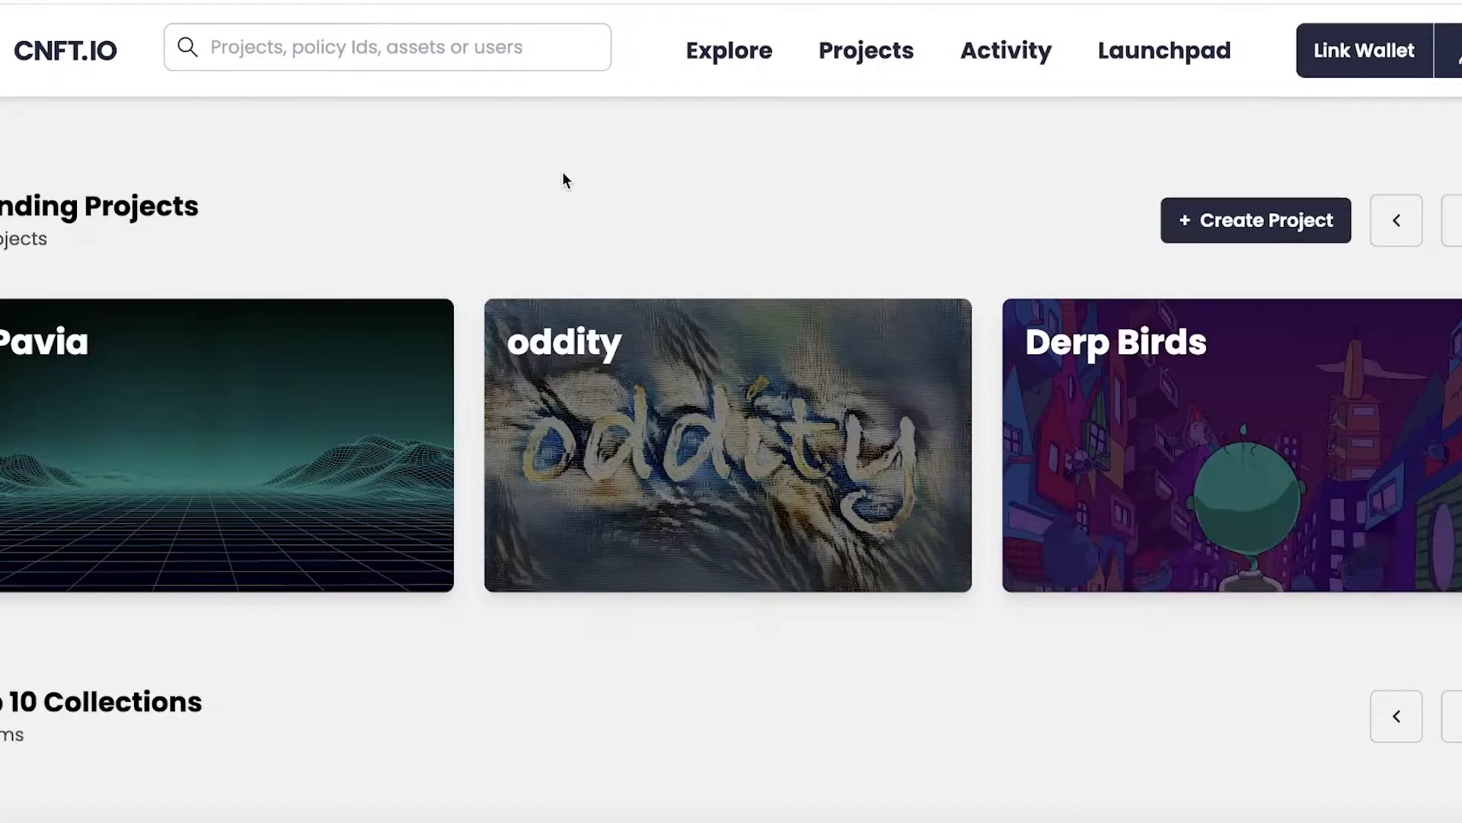
click(736, 385)
scroll(1442, 338, down, 15)
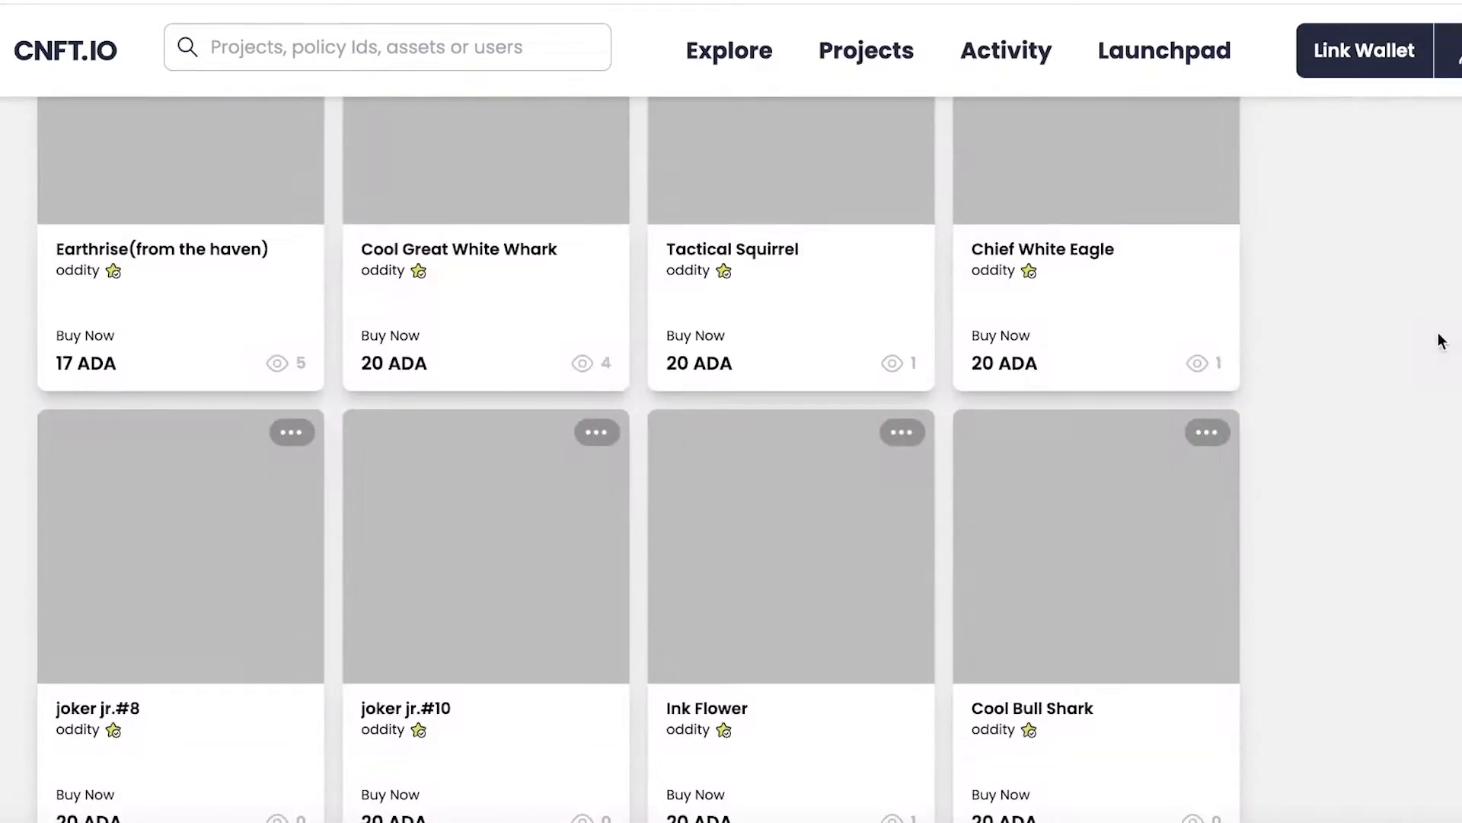
scroll(1442, 339, up, 5)
scroll(1440, 339, down, 1)
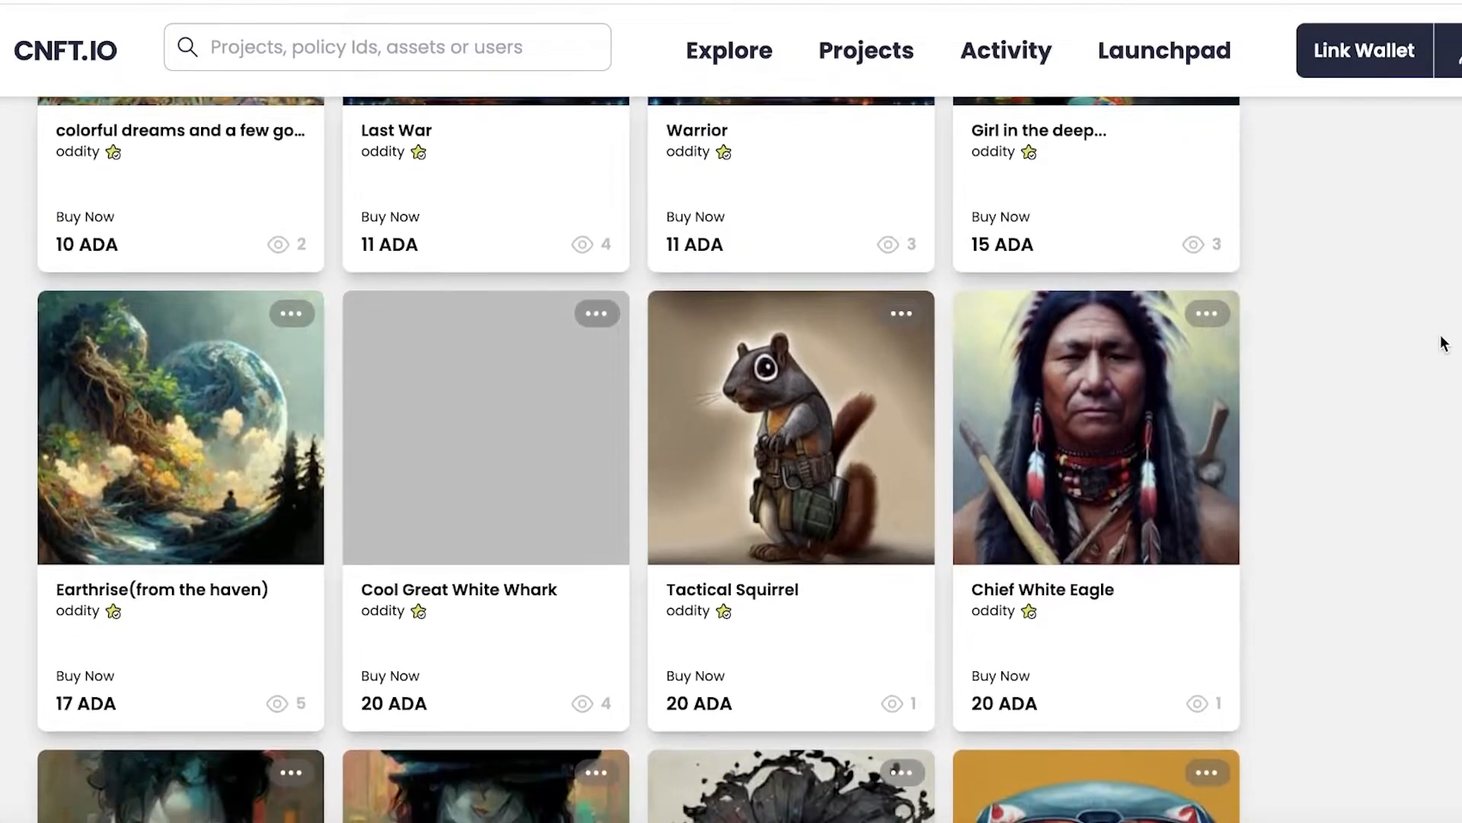
scroll(1290, 274, up, 8)
scroll(1290, 272, down, 3)
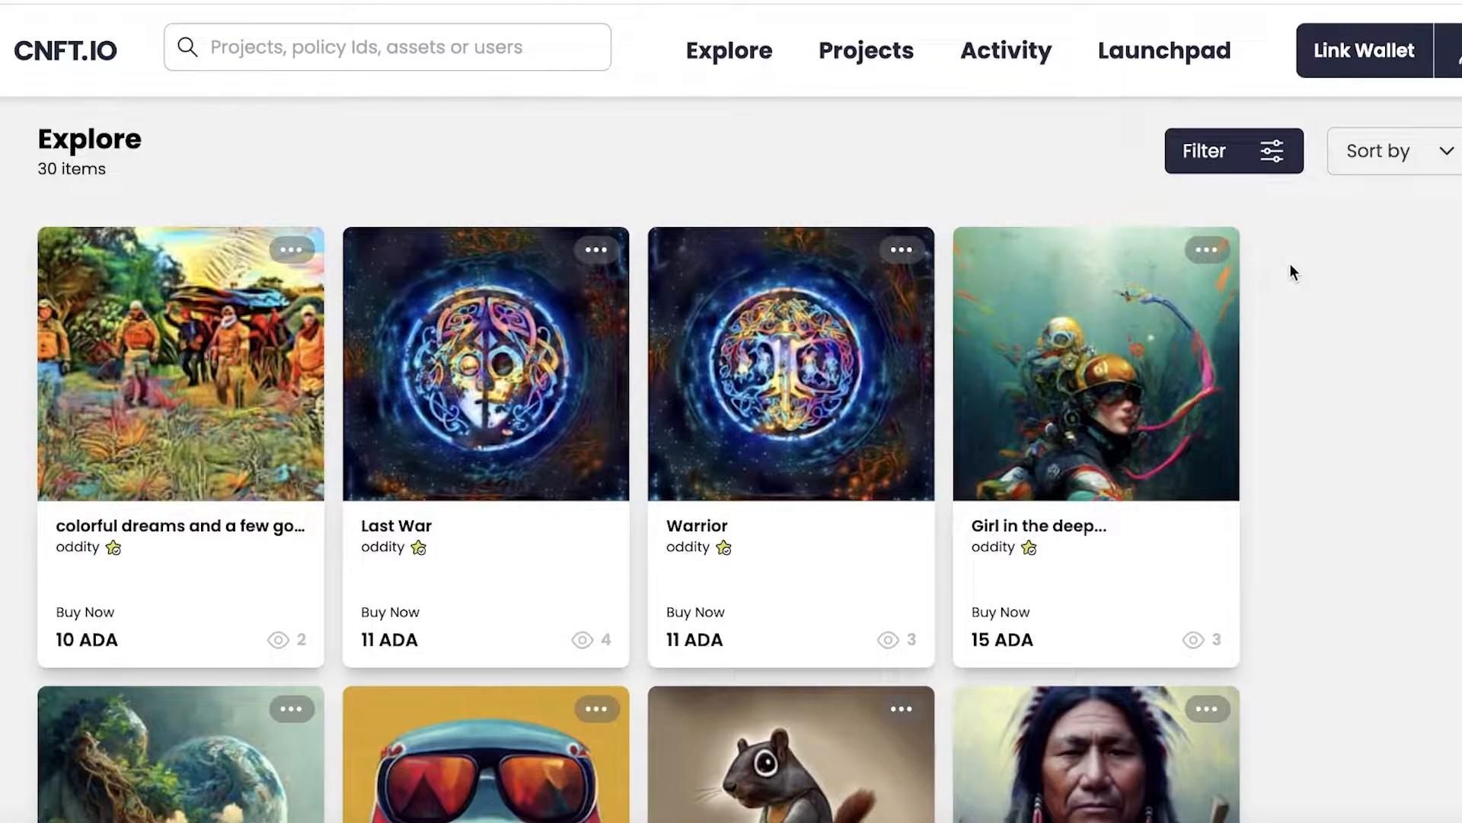
Return to the home page and view the Trending section by Photography, Music and Art categories.
click(11, 62)
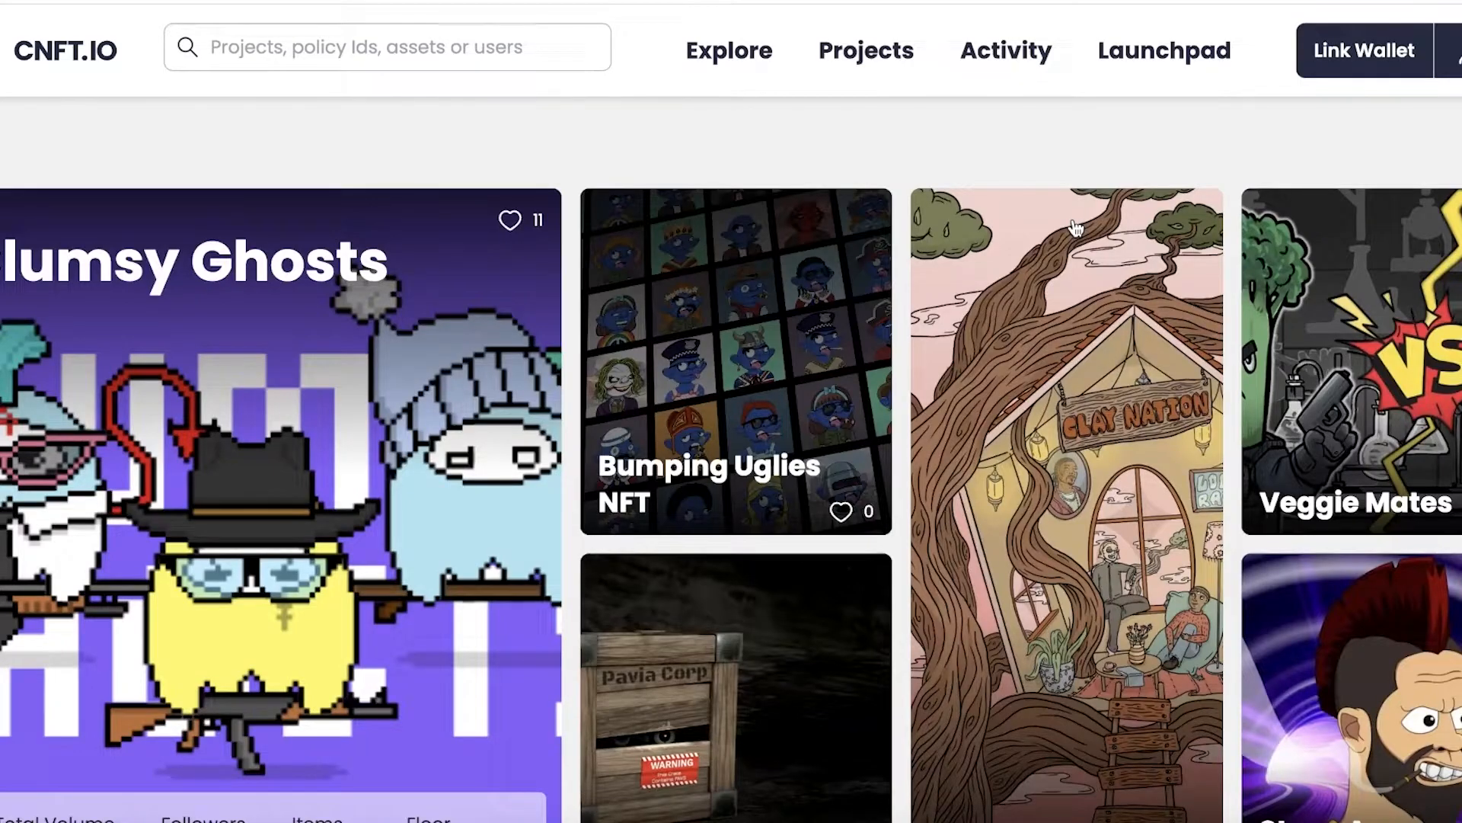
scroll(1075, 227, down, 4)
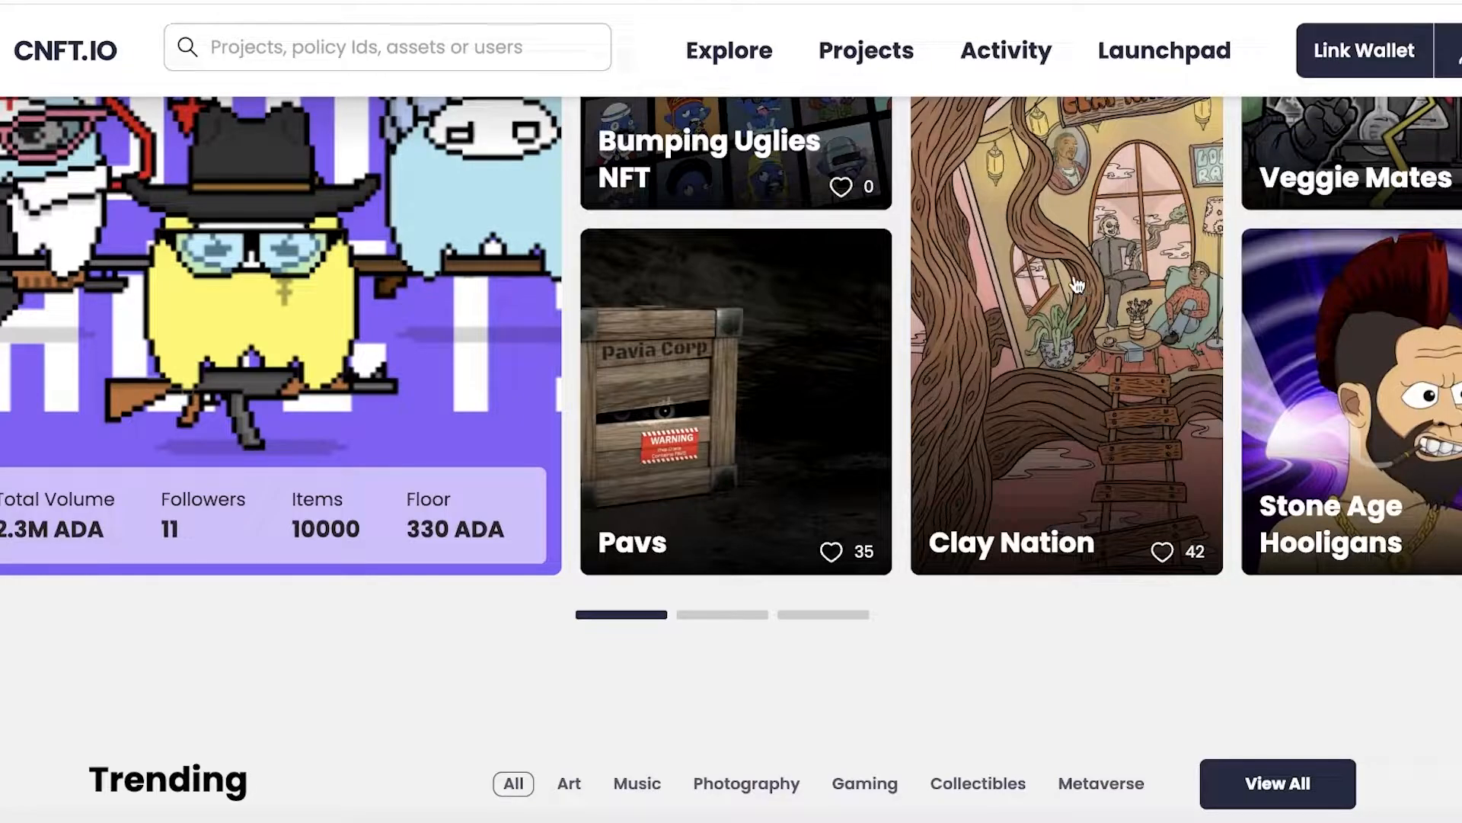
scroll(1086, 288, down, 7)
click(742, 263)
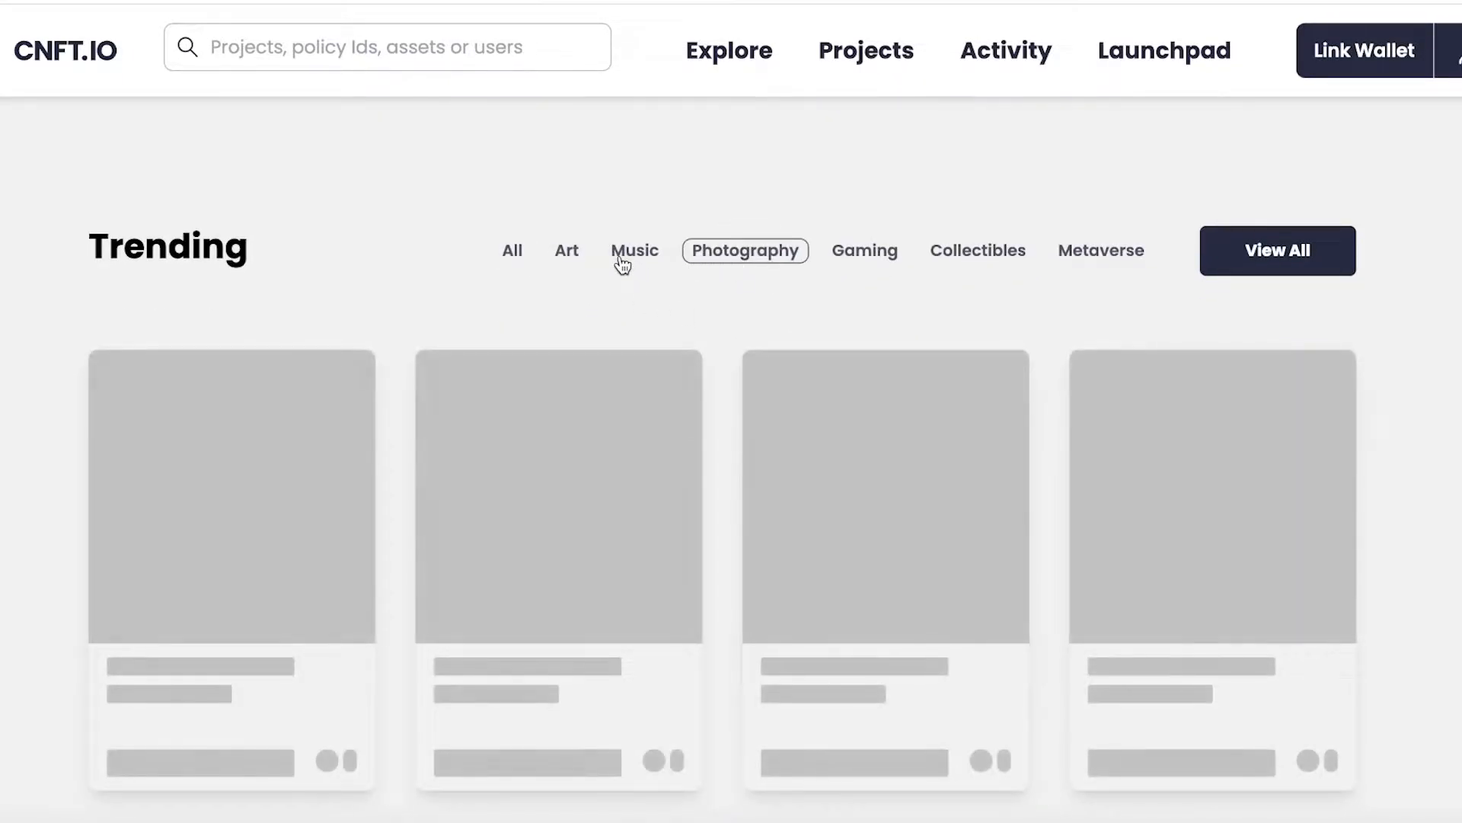
click(626, 259)
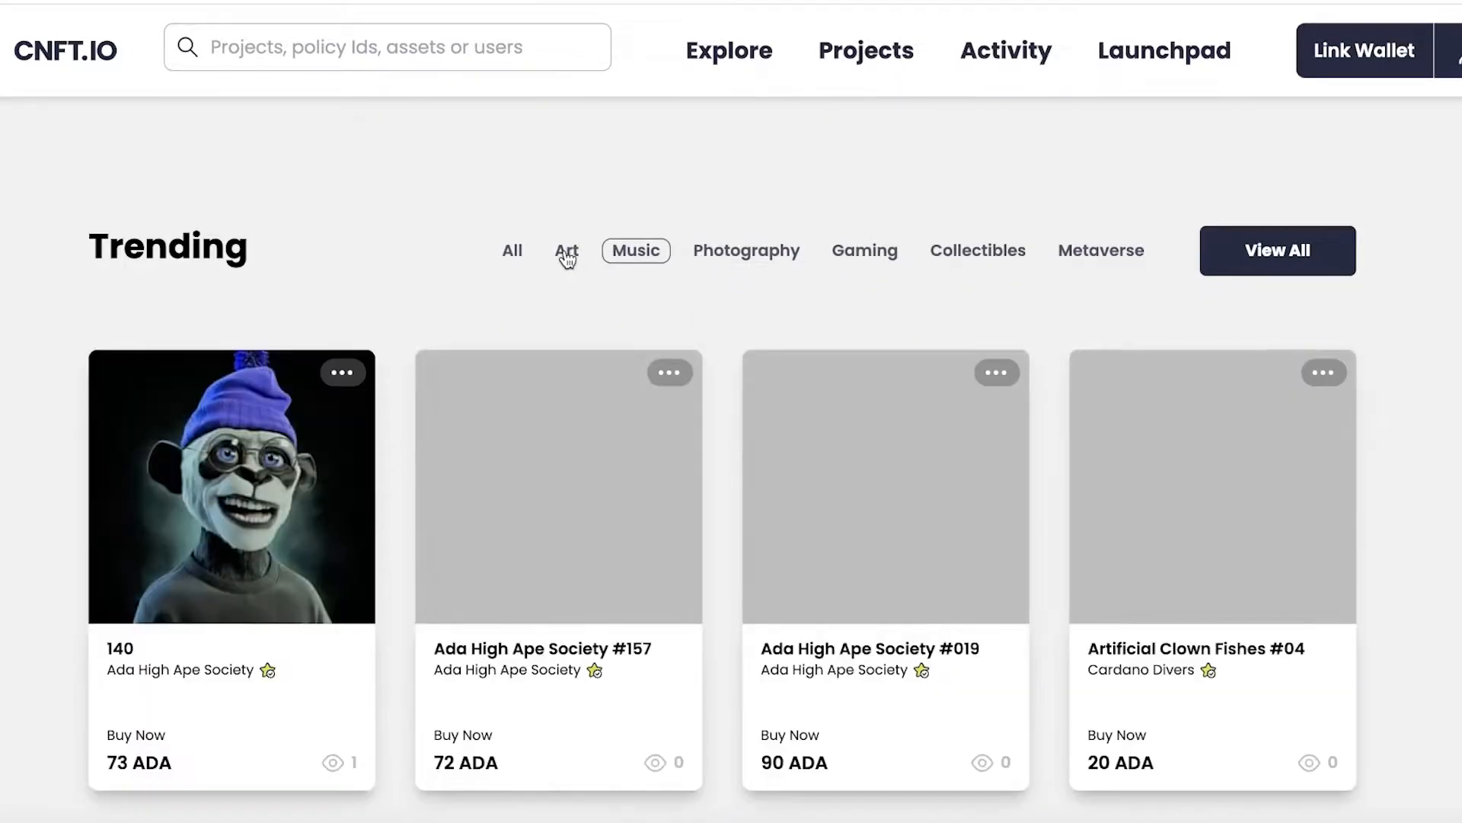
click(568, 255)
scroll(568, 261, down, 1)
Open the full Explore listing and browse through its NFTs.
click(685, 412)
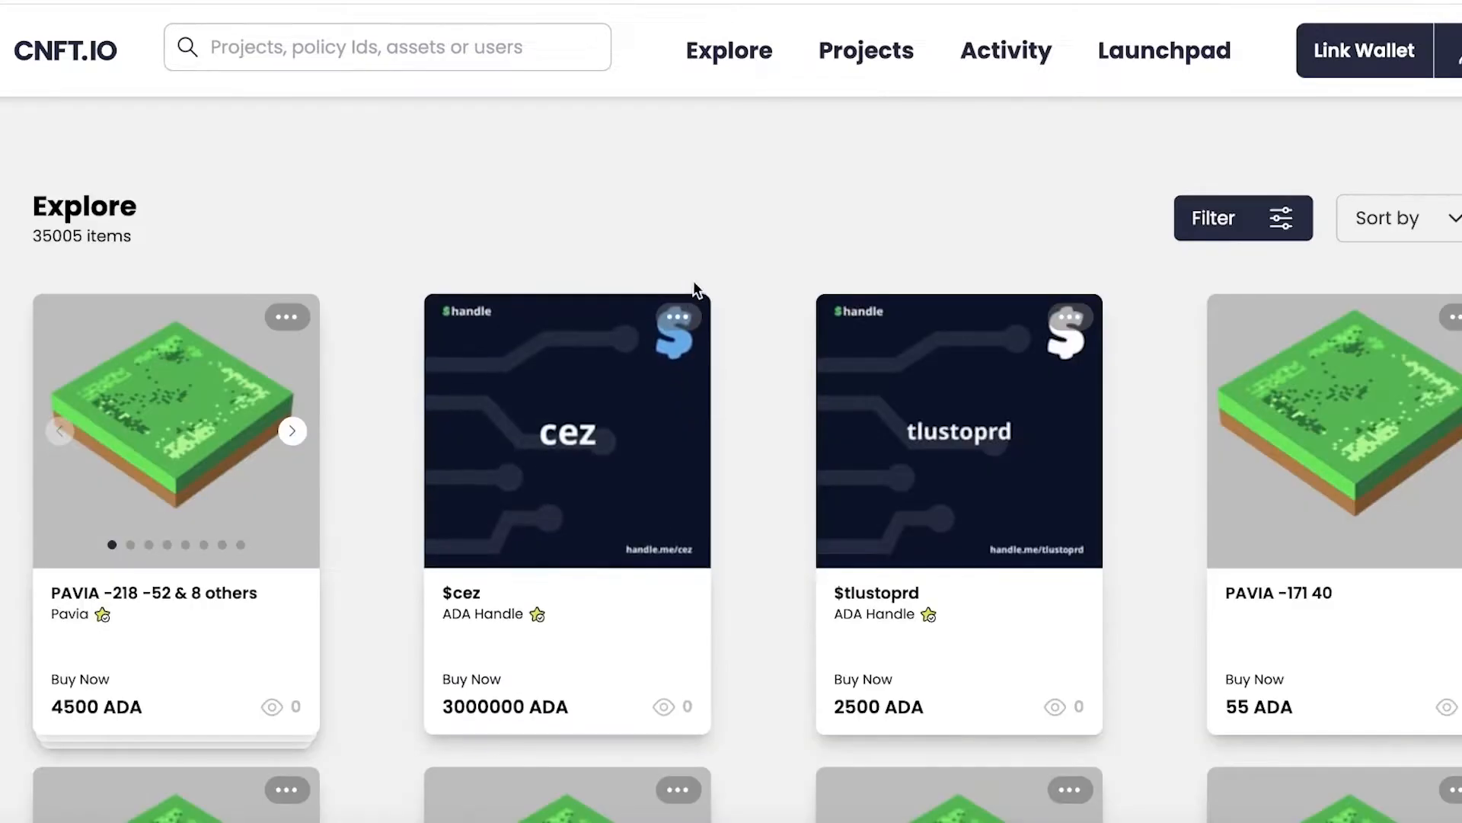
scroll(545, 261, down, 20)
scroll(546, 263, up, 17)
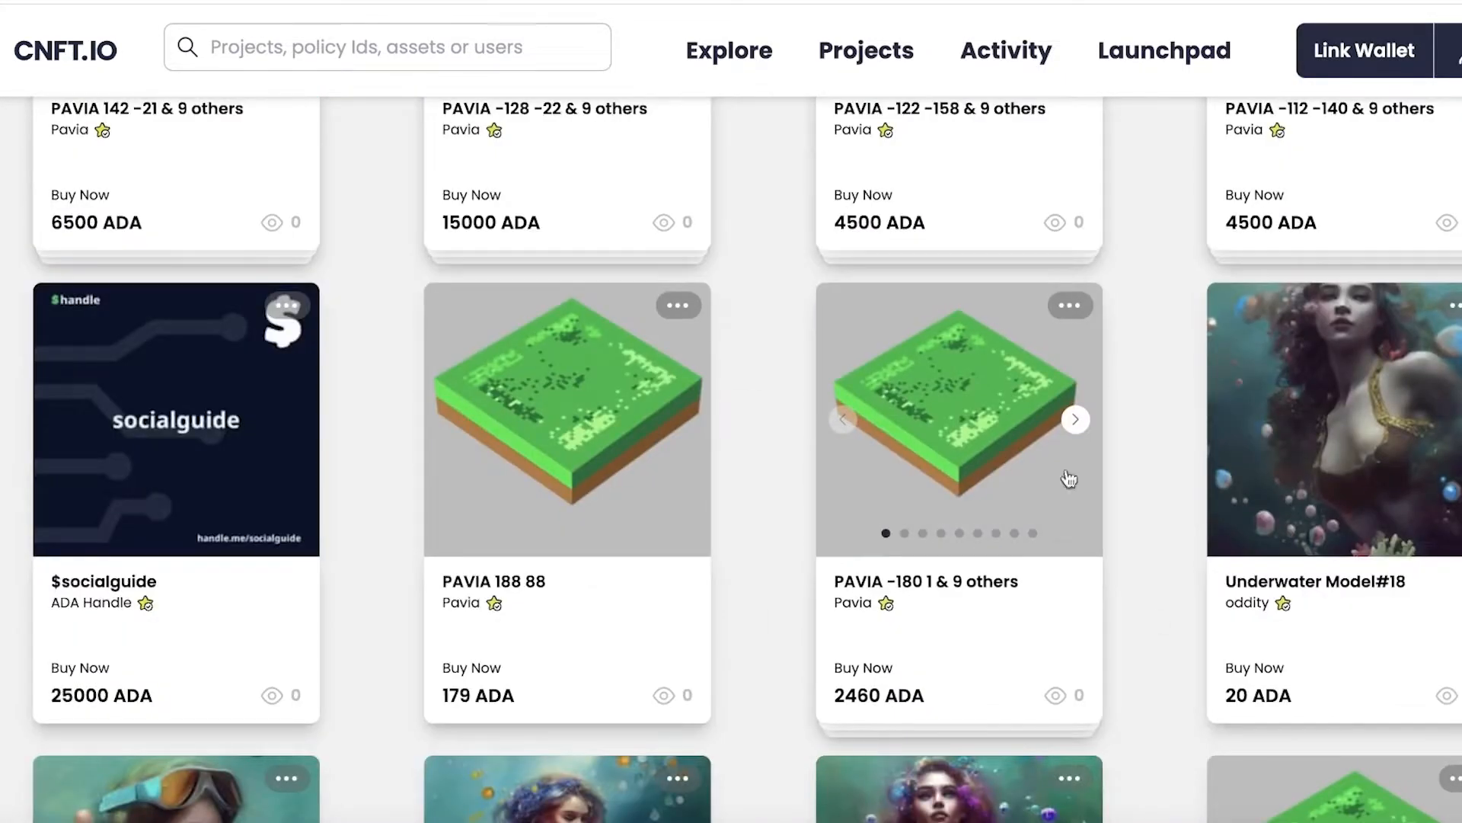
Open the Underwater Model#18 listing and review its page down to the footer.
click(1284, 429)
scroll(1284, 428, down, 3)
scroll(731, 412, up, 2)
scroll(731, 412, down, 15)
scroll(731, 411, down, 8)
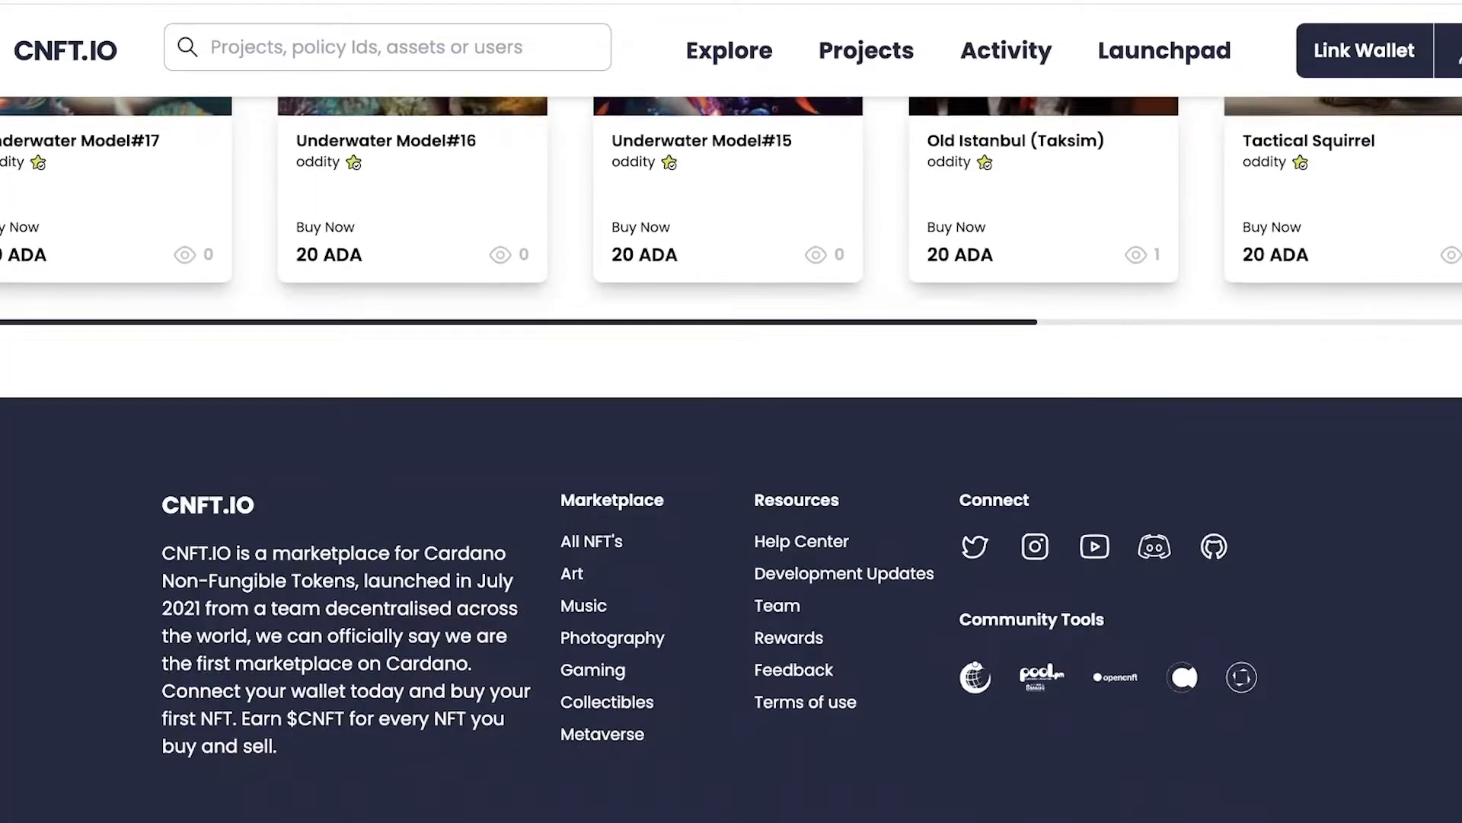
Go to the Projects page, open the recently launched Bored Ape Ada Club project and examine its page.
scroll(1439, 456, up, 20)
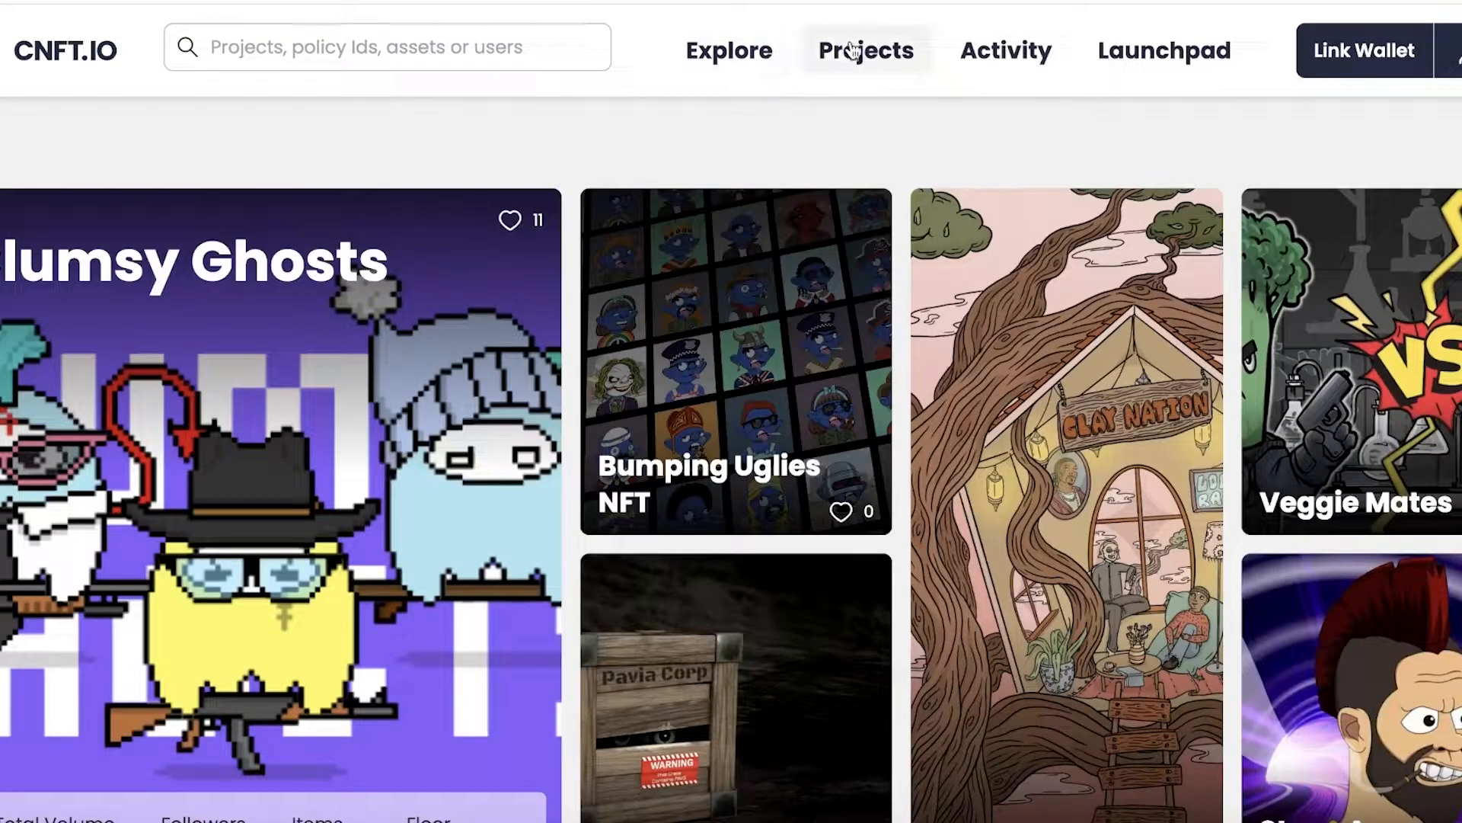
click(855, 51)
scroll(861, 69, down, 6)
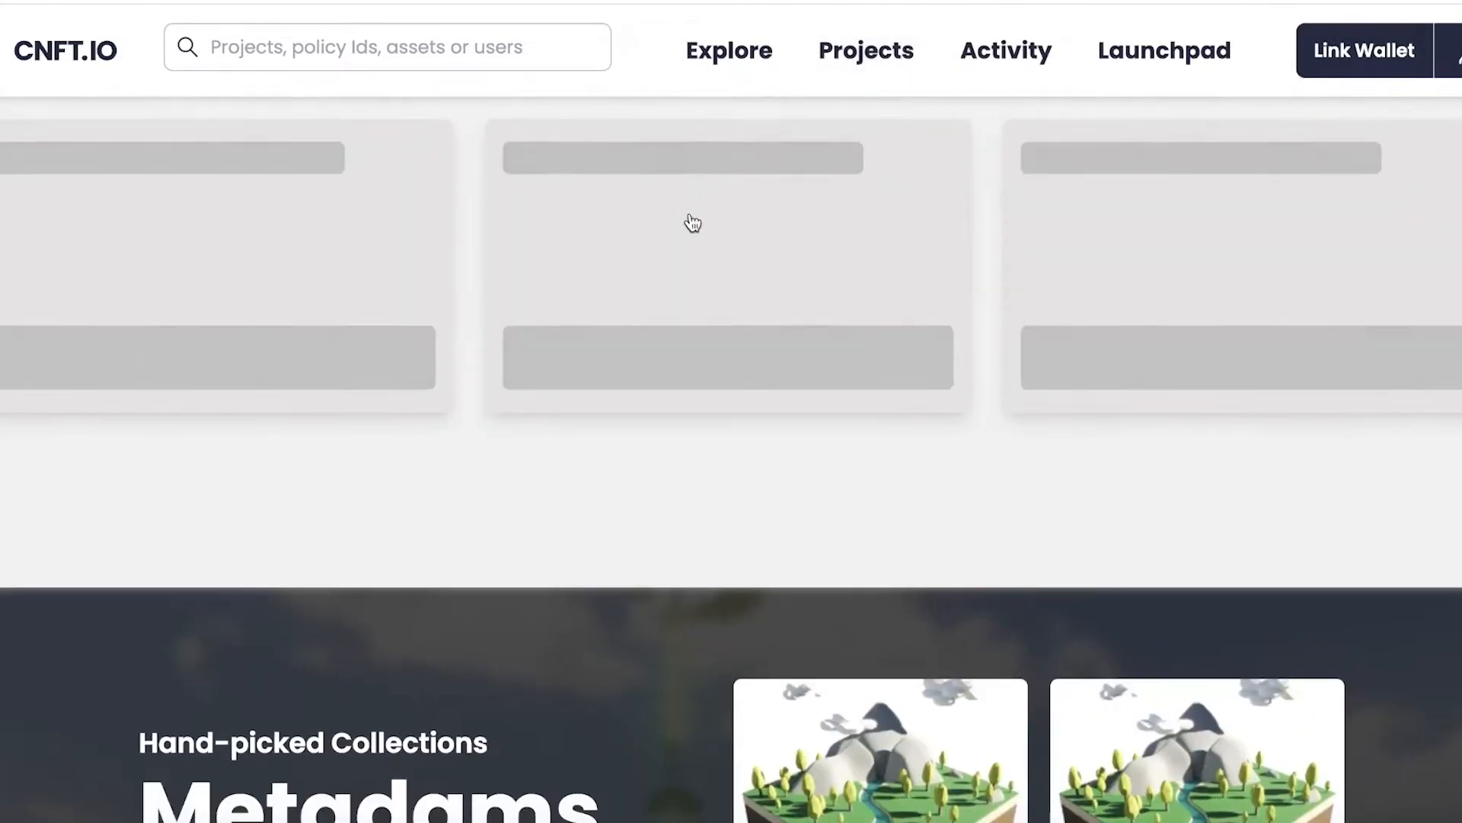
scroll(692, 222, down, 15)
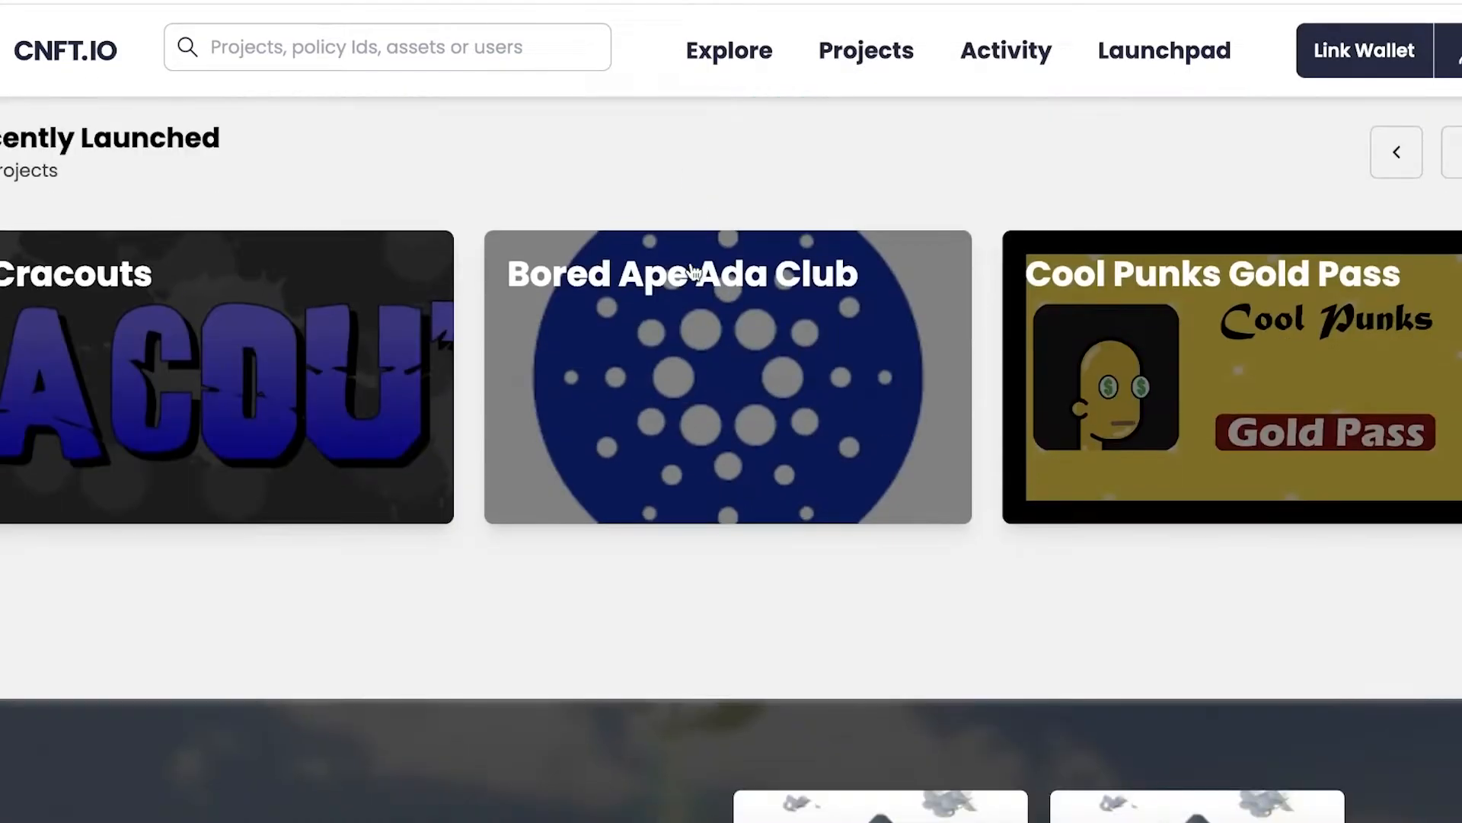
click(693, 270)
scroll(689, 269, down, 10)
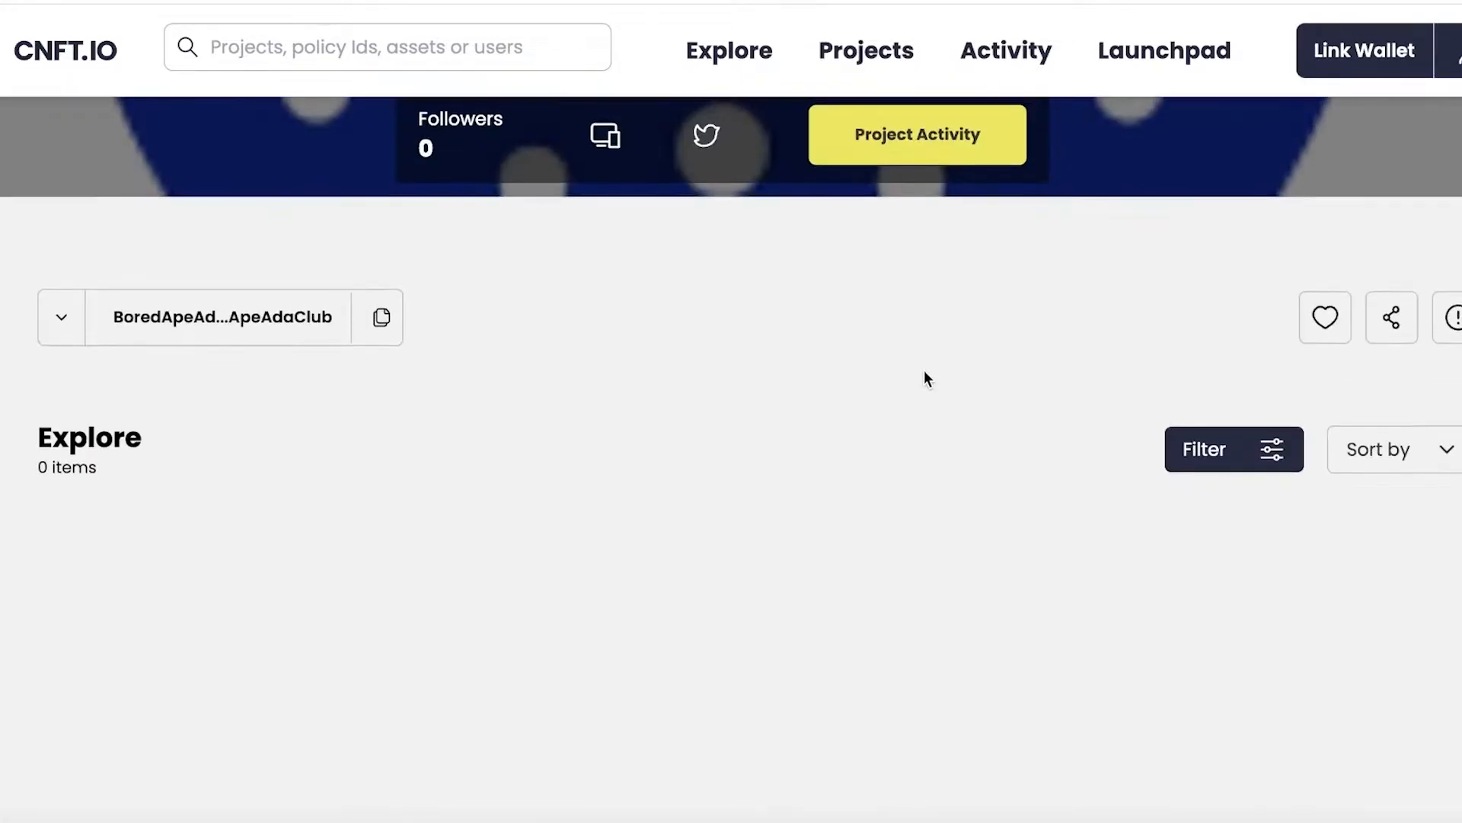
scroll(926, 373, up, 10)
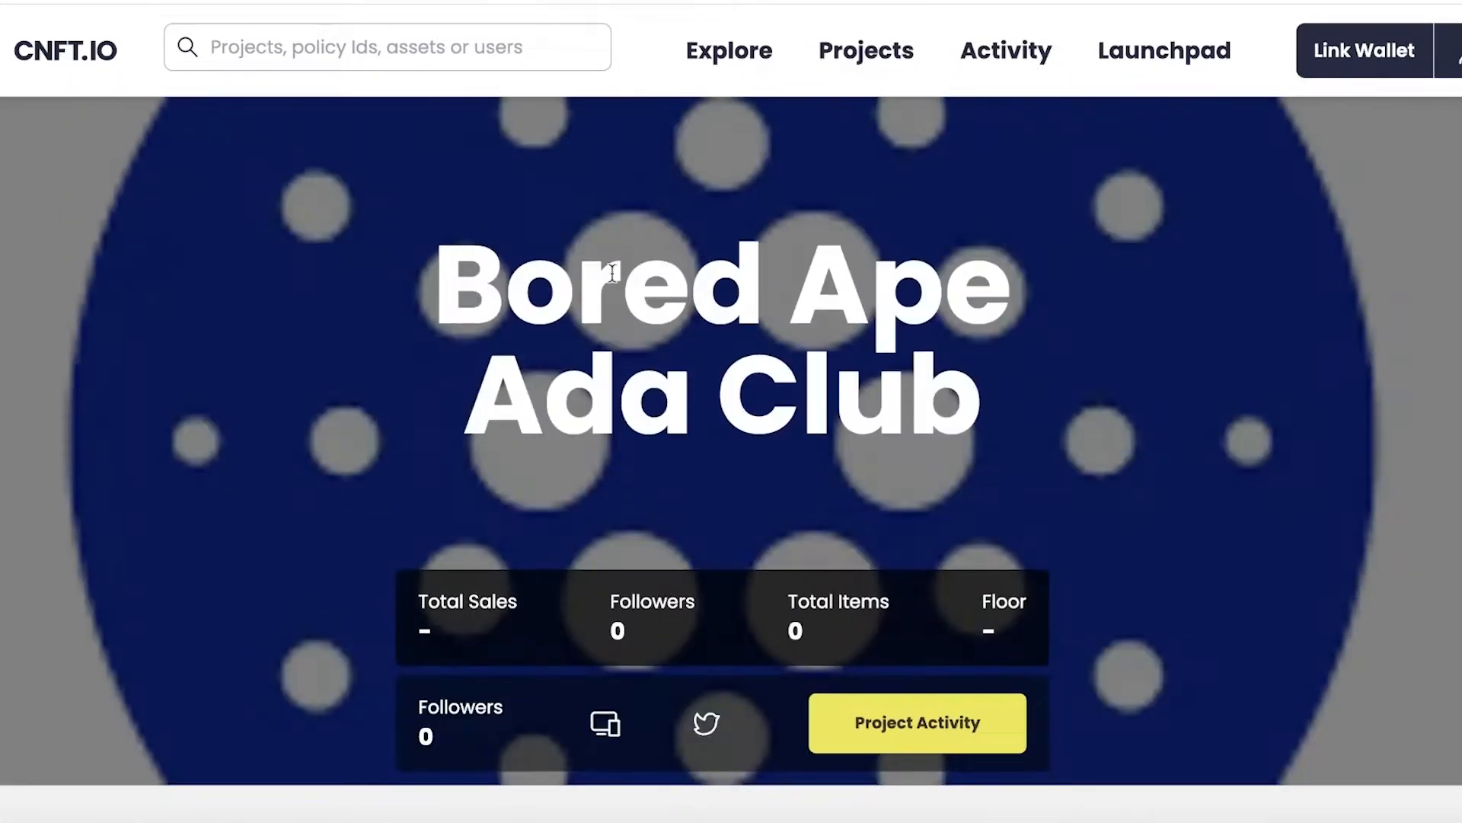
Return to the Projects page, open the 390 ADA land listing from the Metadams collection and review its price, tags and asset details.
key(alt+Left)
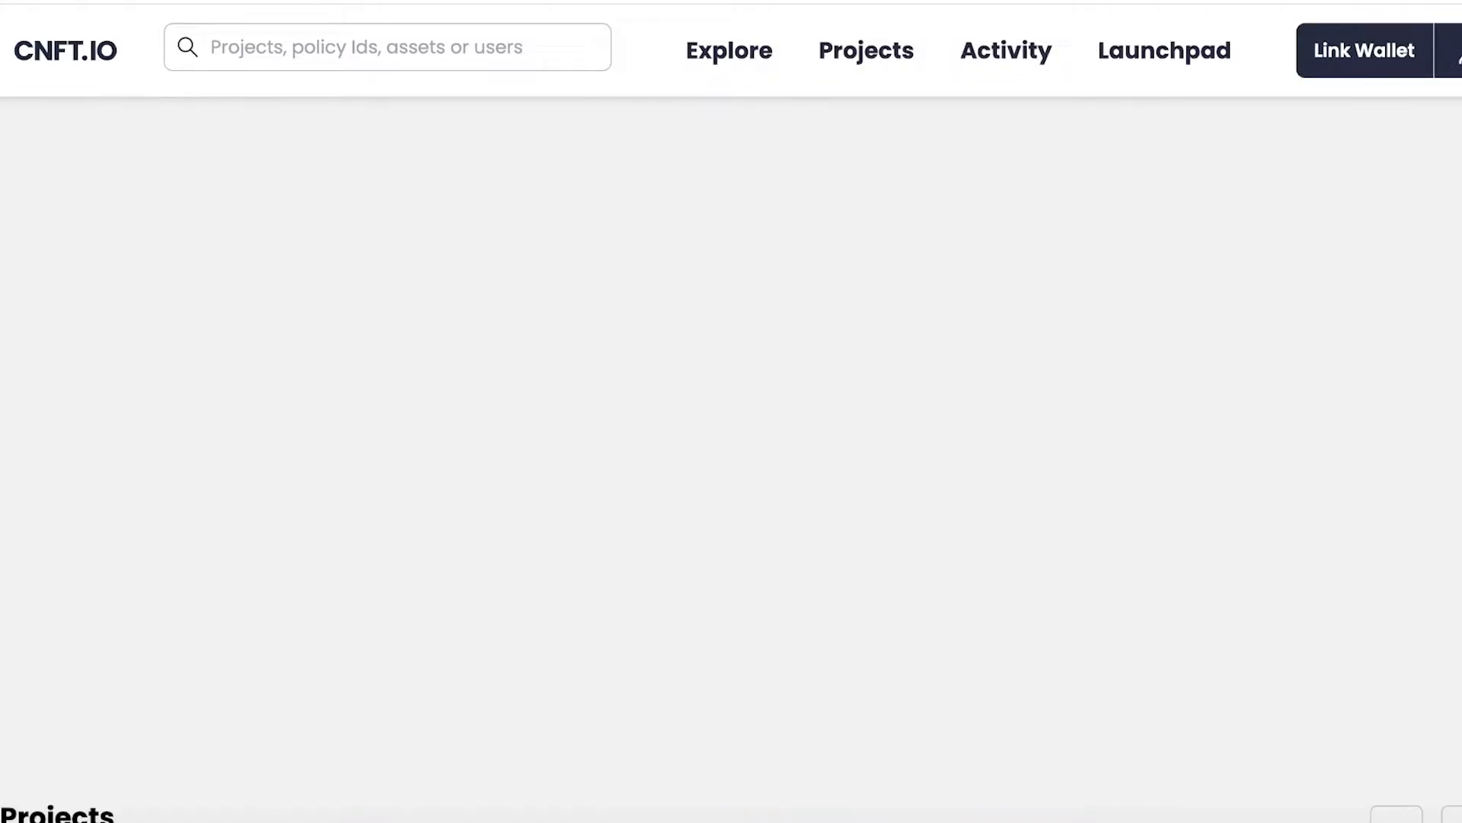
scroll(753, 388, up, 5)
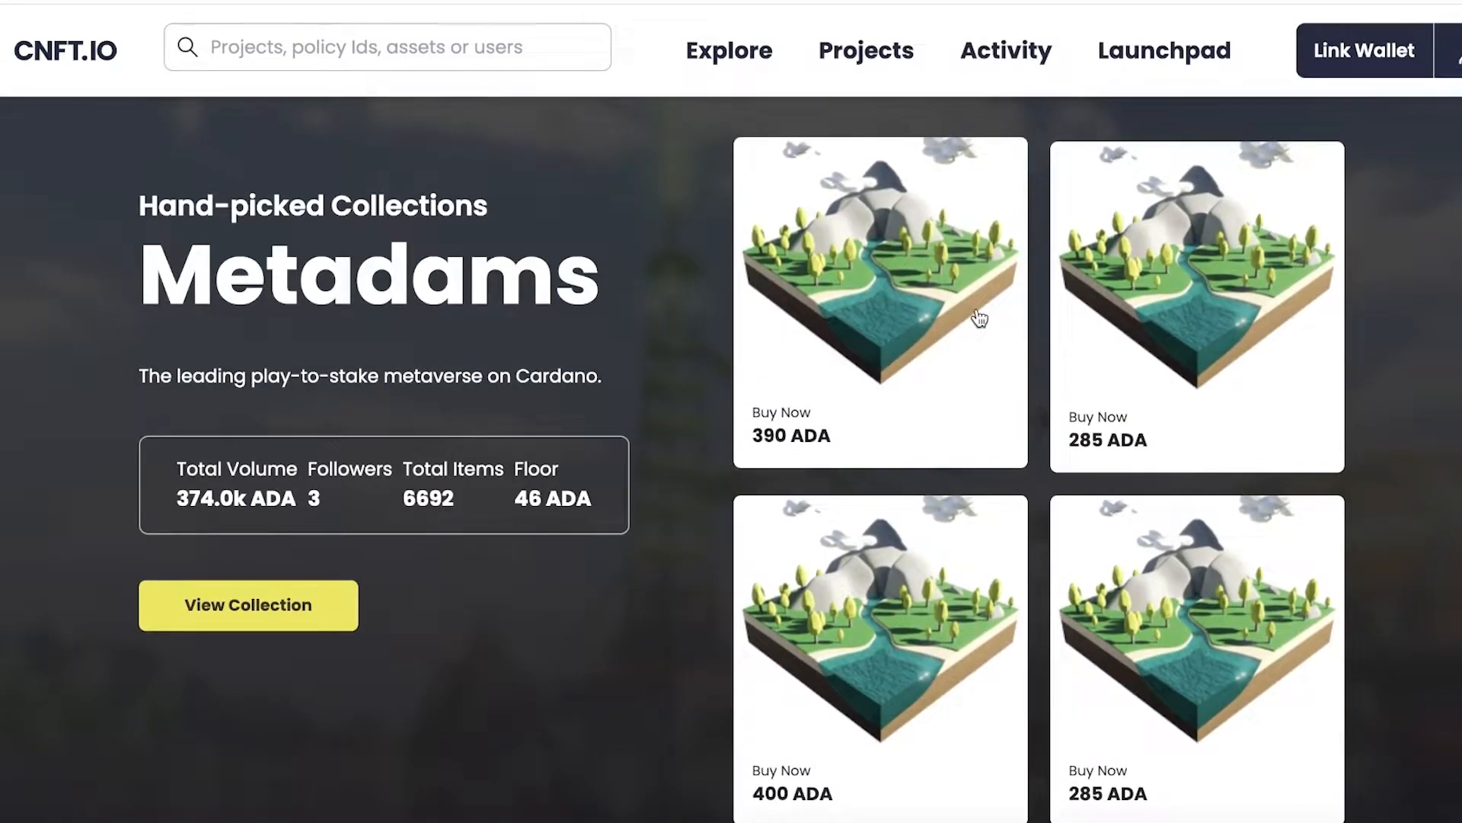
click(977, 307)
scroll(1072, 268, down, 10)
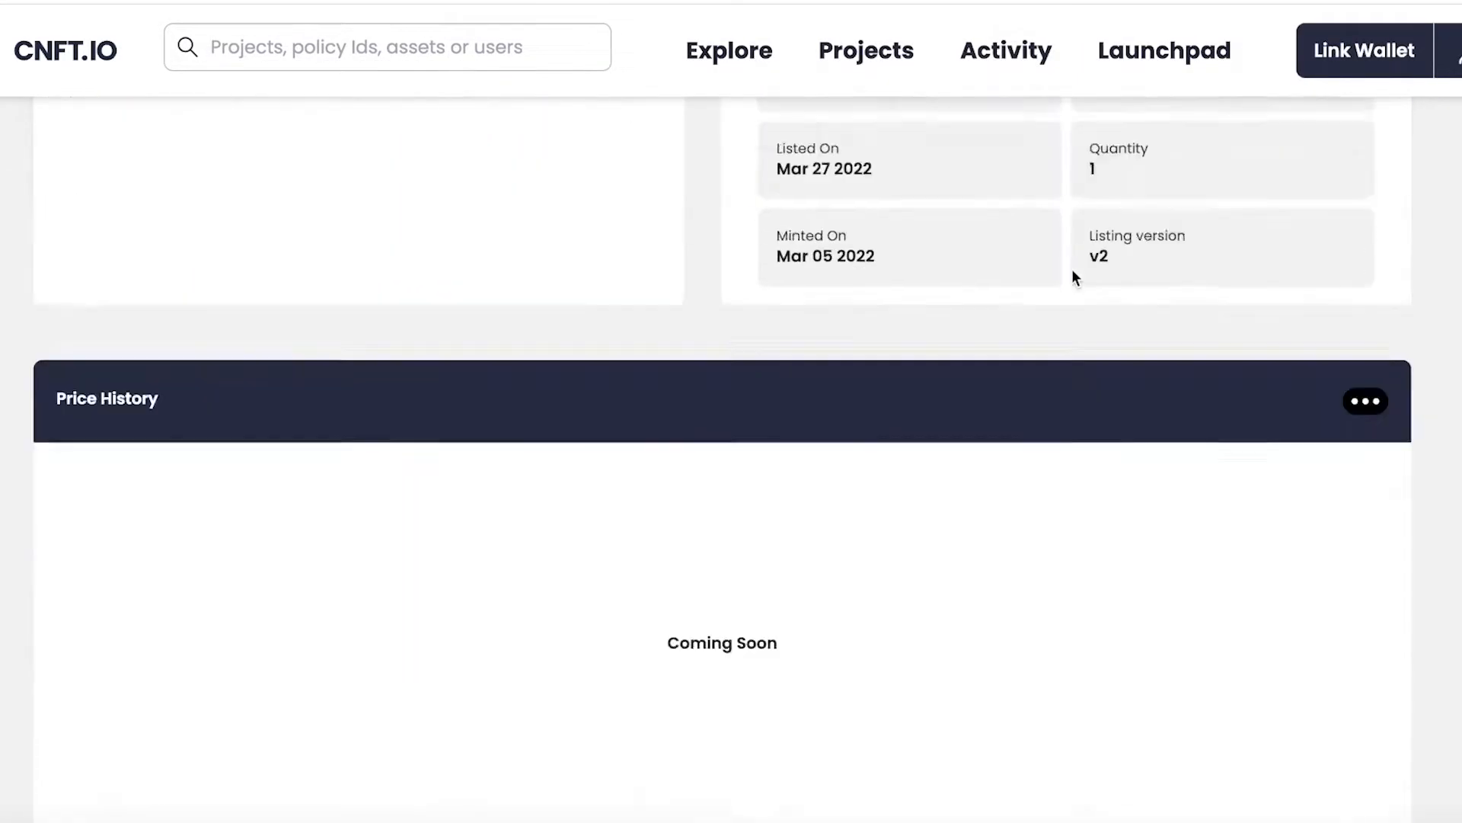
scroll(1071, 268, up, 10)
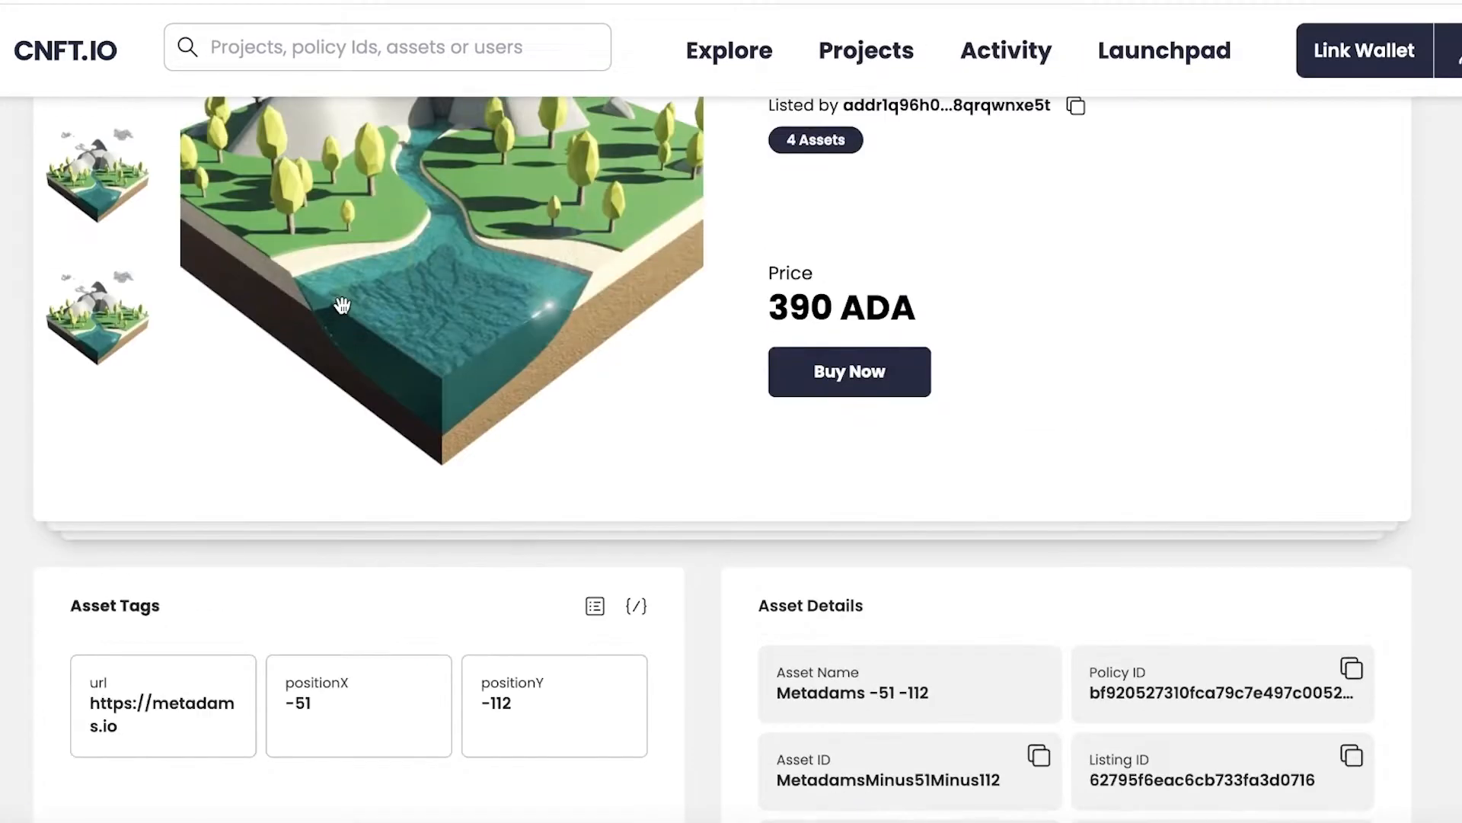
scroll(342, 305, up, 4)
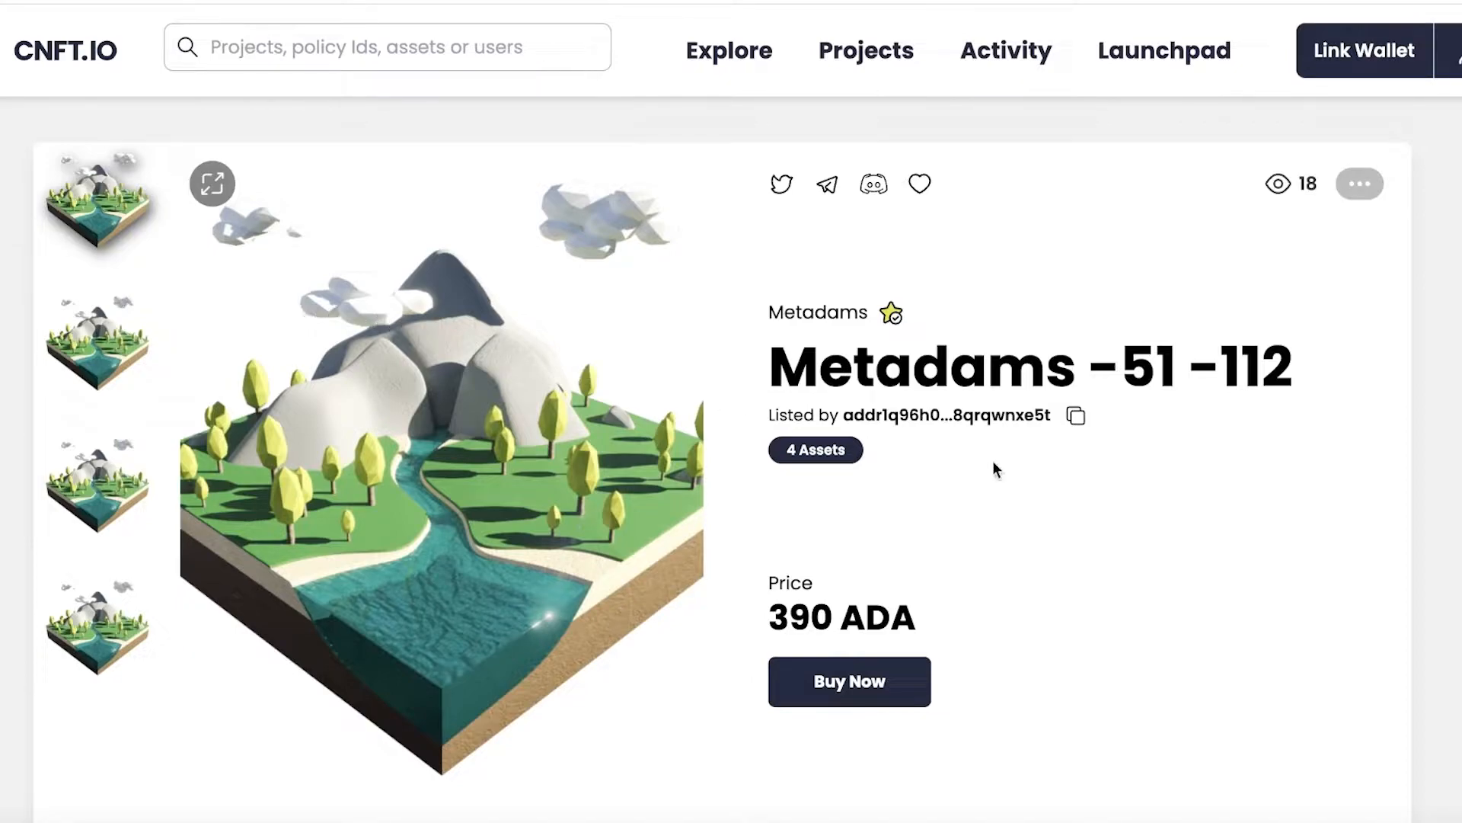
scroll(1045, 467, down, 6)
scroll(1004, 365, up, 6)
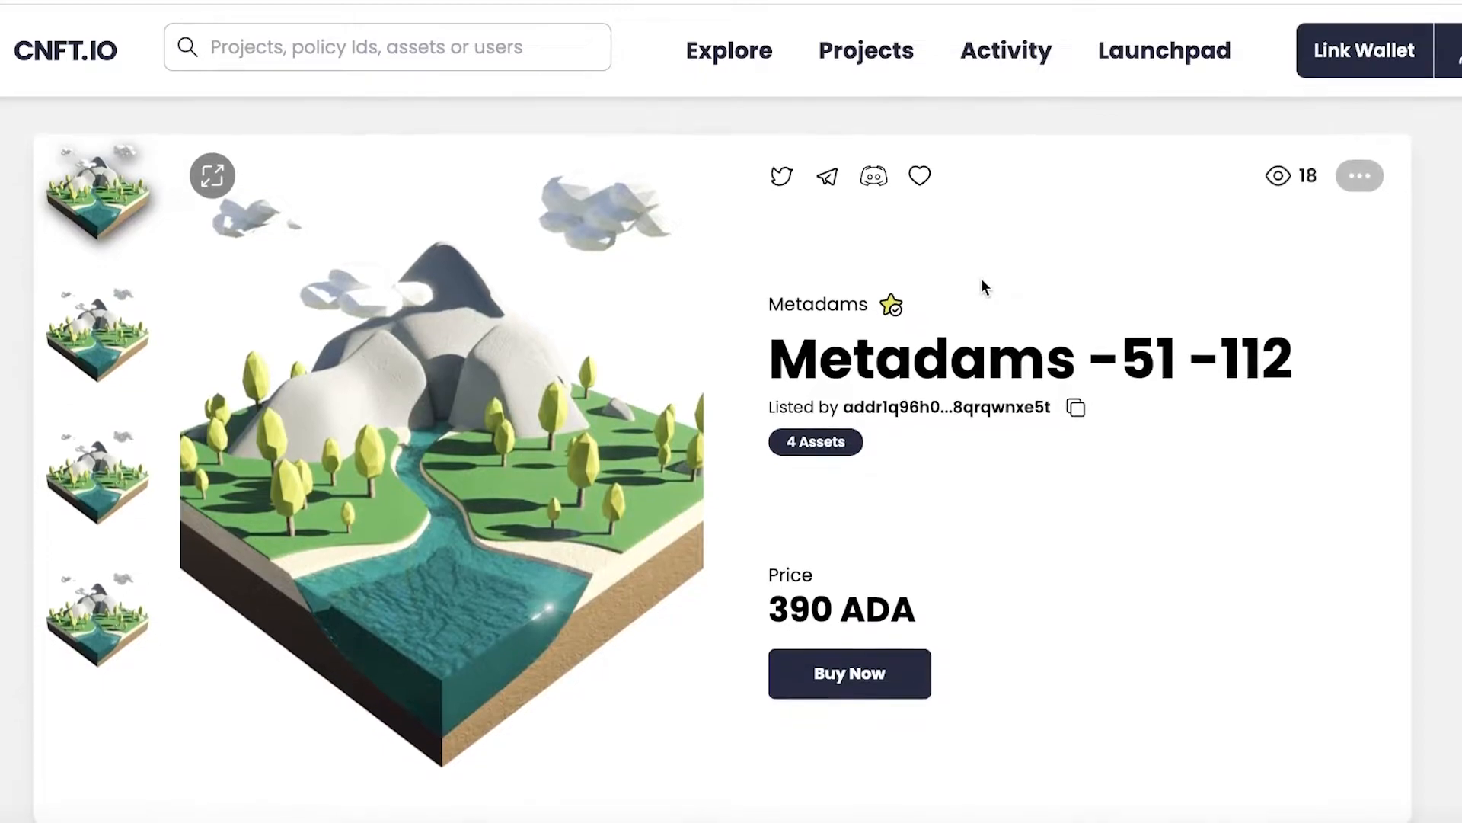
scroll(983, 280, down, 1)
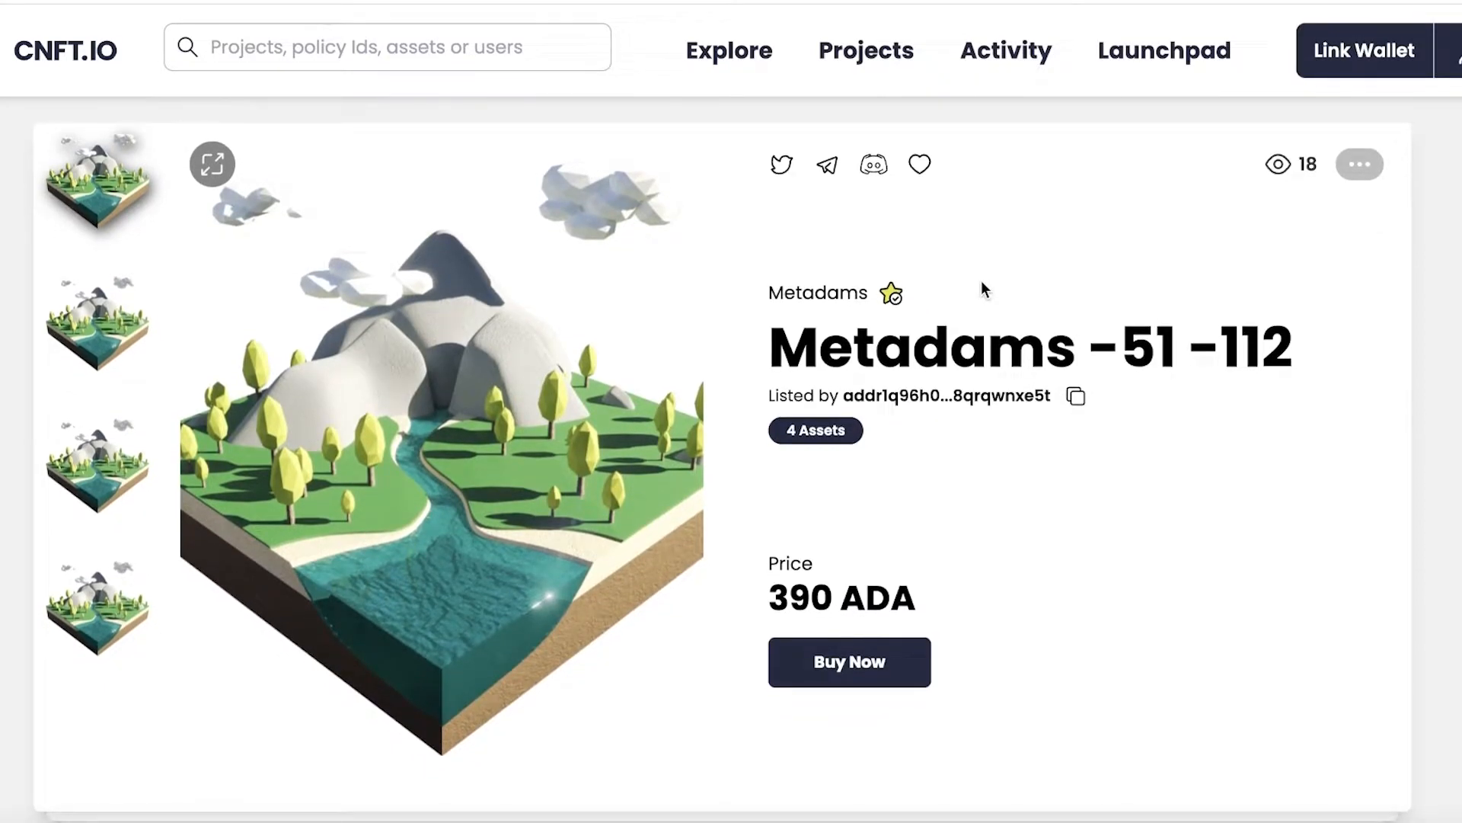
scroll(981, 280, down, 3)
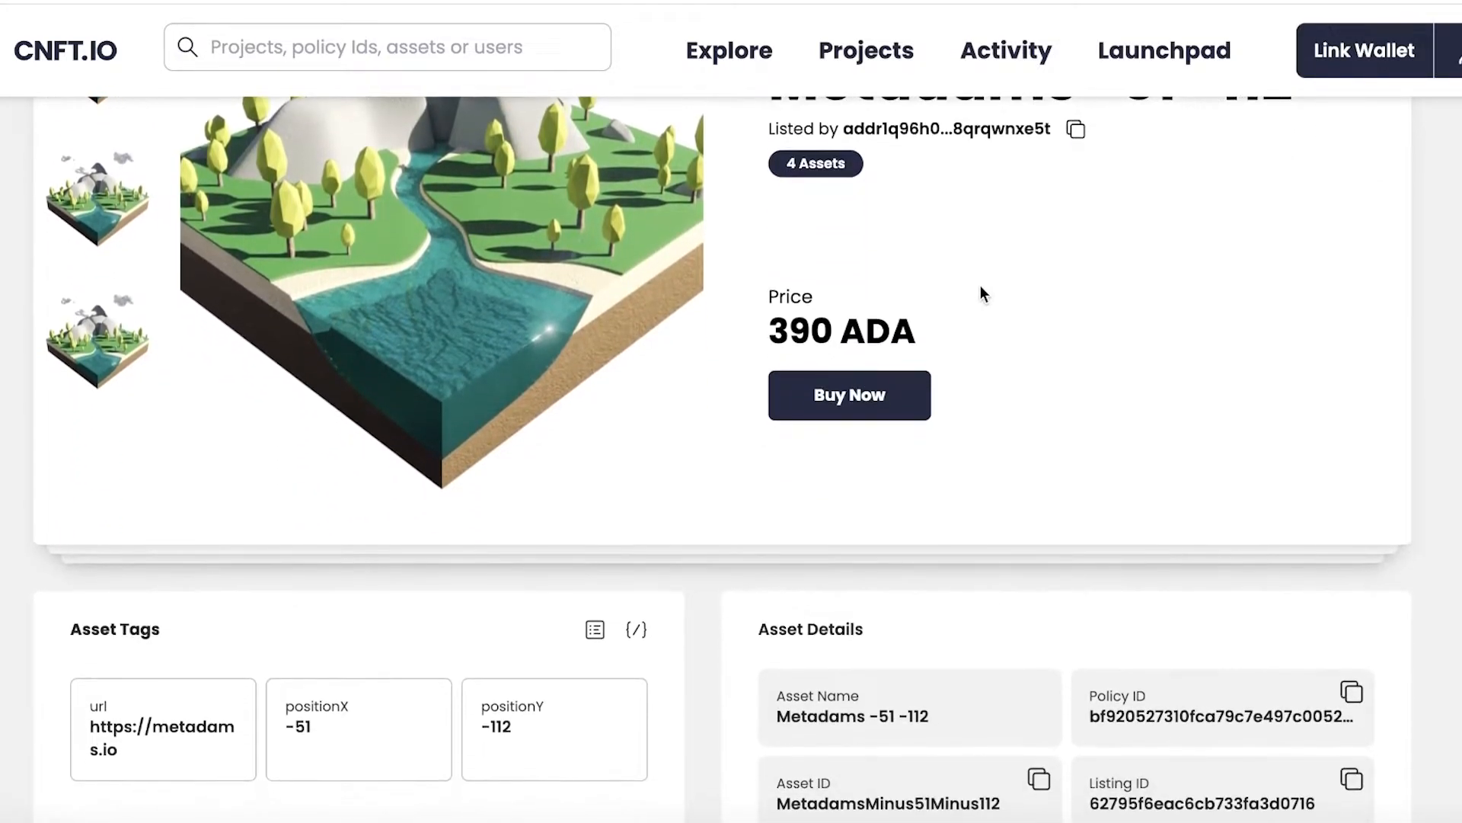
Review the Metadams -51 -112 listing from its asset details to the footer, and return to the marketplace's home page.
scroll(981, 287, down, 4)
scroll(980, 296, down, 10)
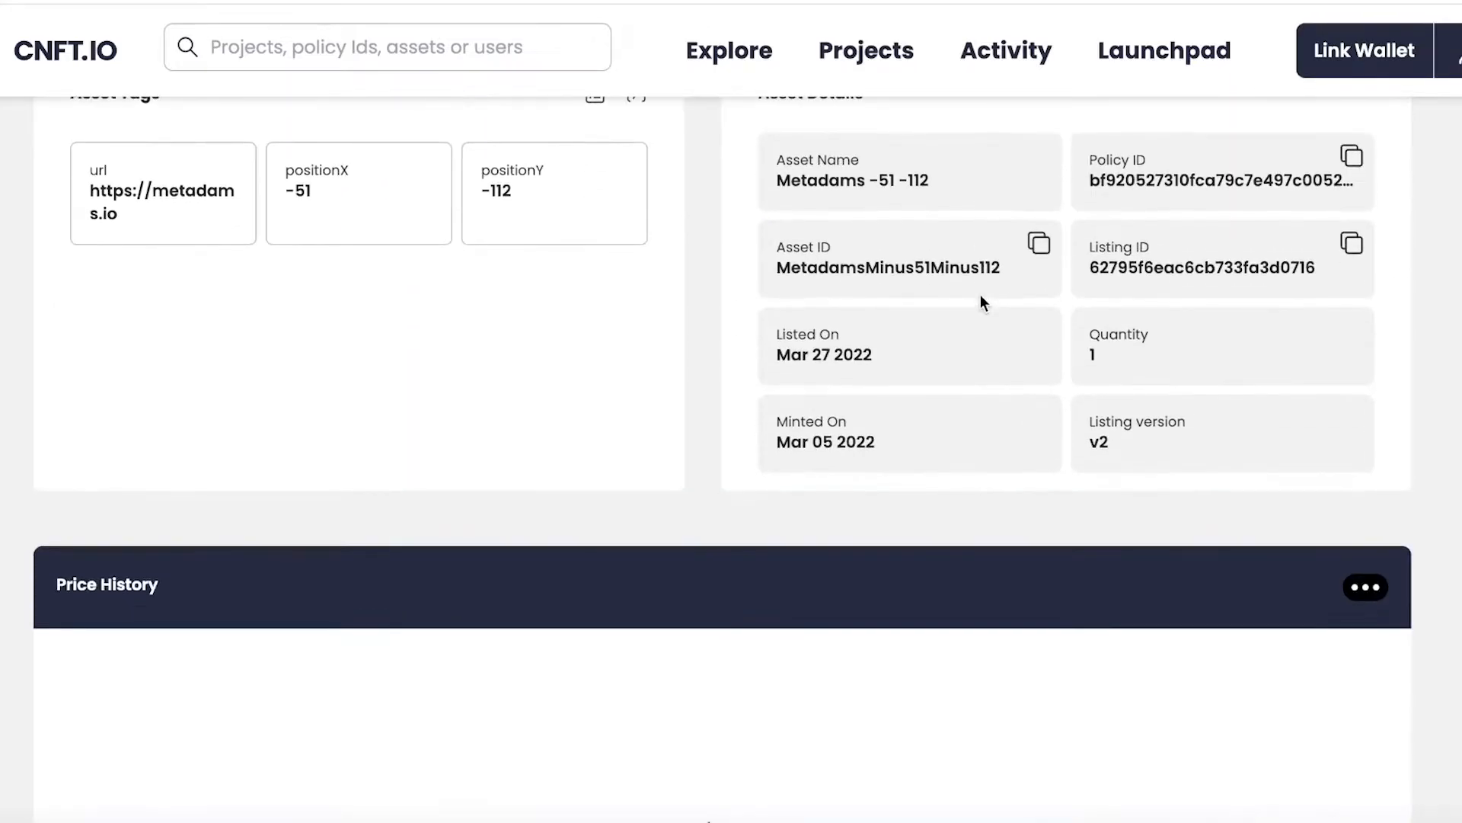
scroll(980, 294, down, 4)
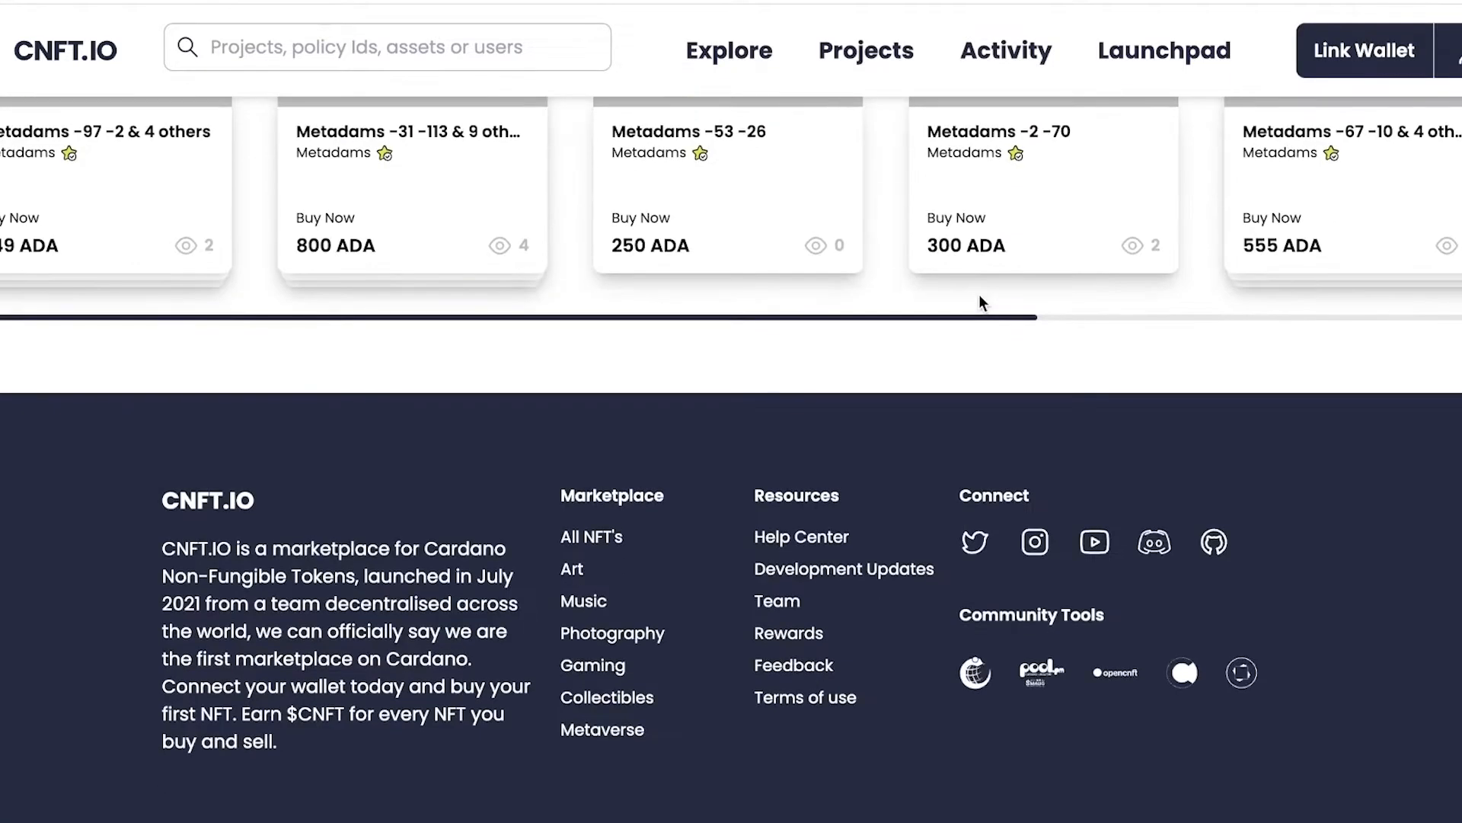
scroll(980, 294, up, 15)
scroll(976, 305, up, 3)
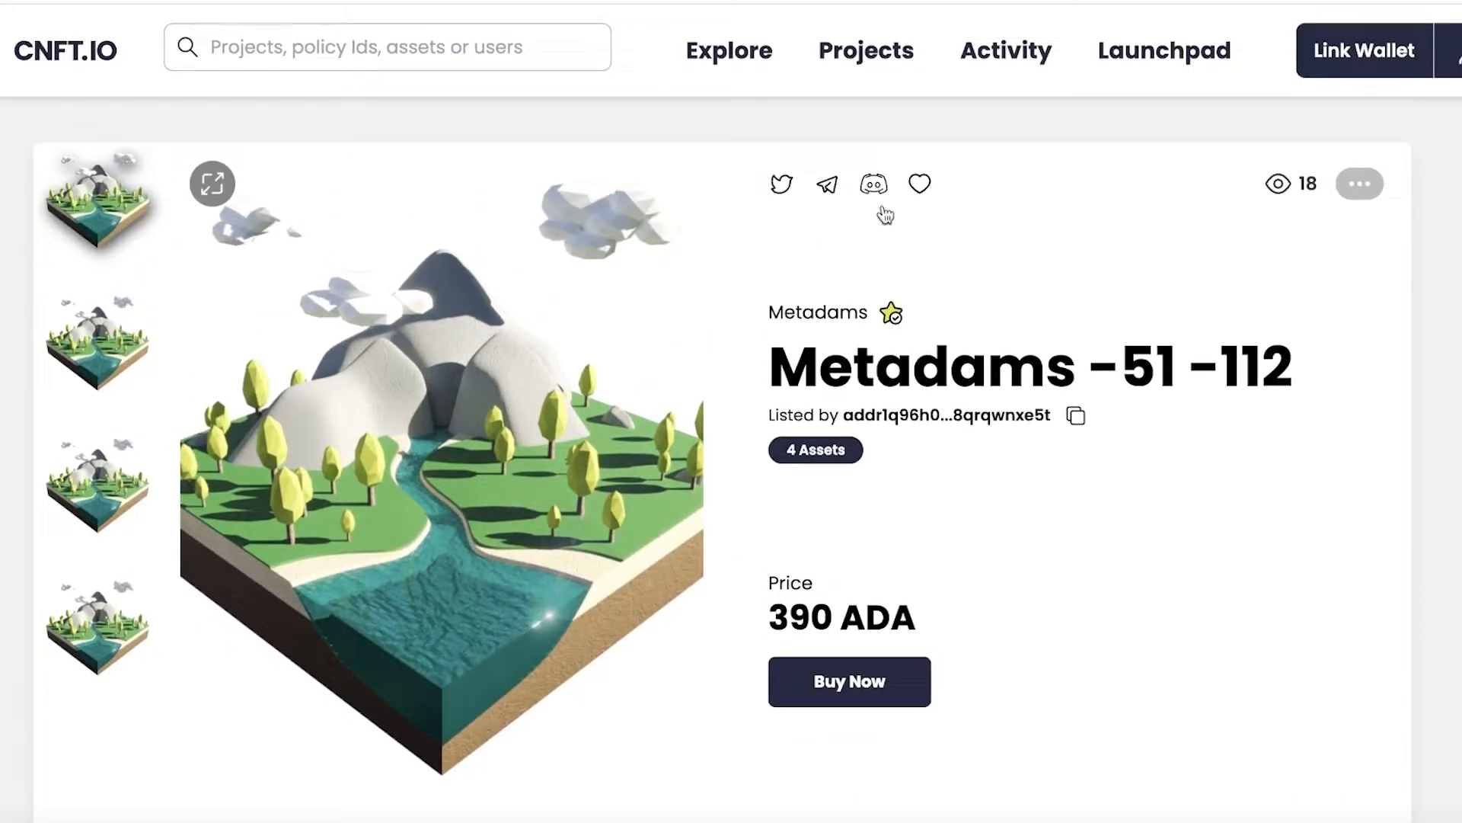
click(16, 53)
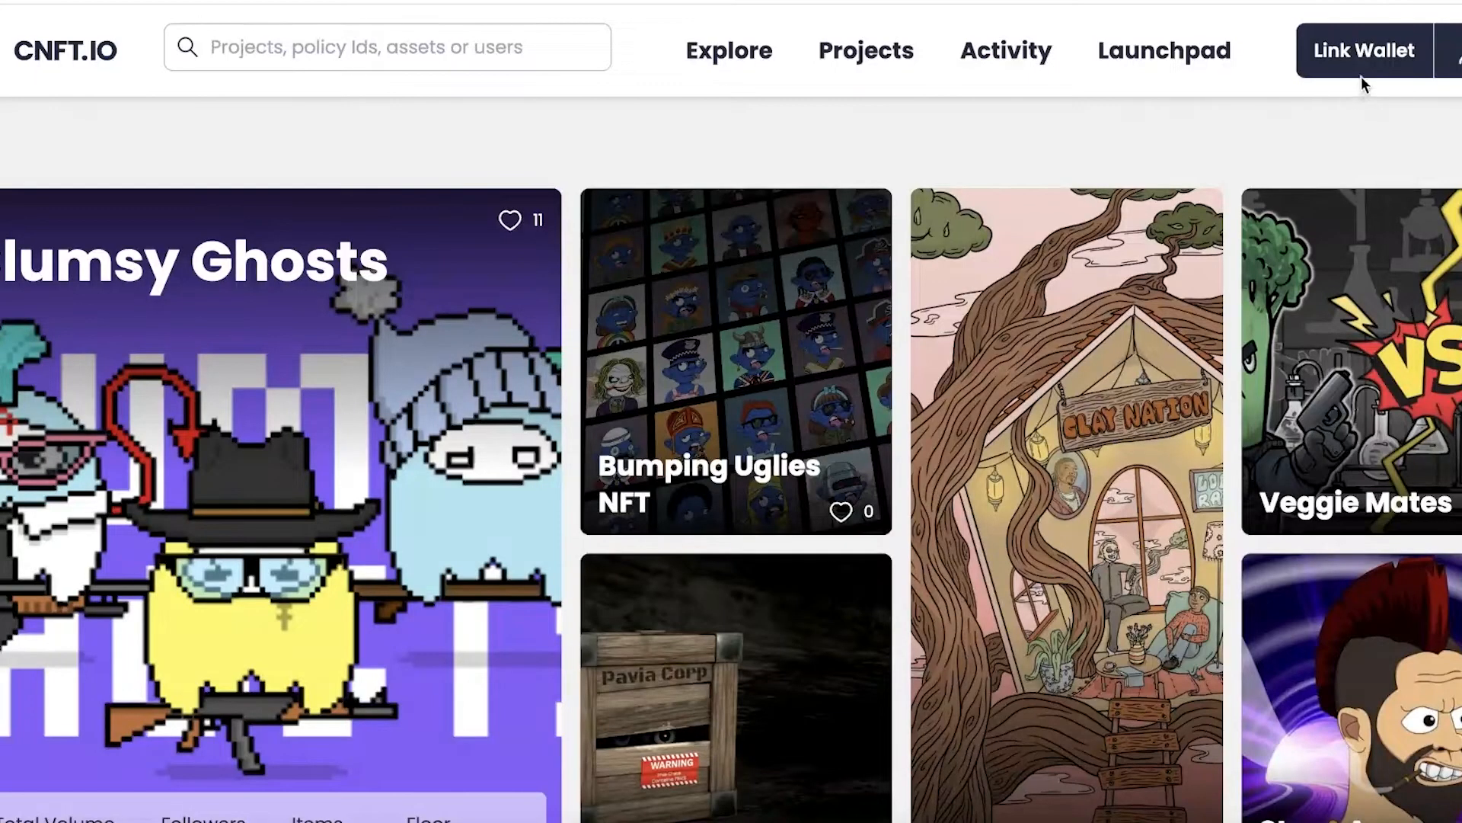
Install the Nami wallet extension for Chrome through its official site and pin it to the browser.
click(1363, 69)
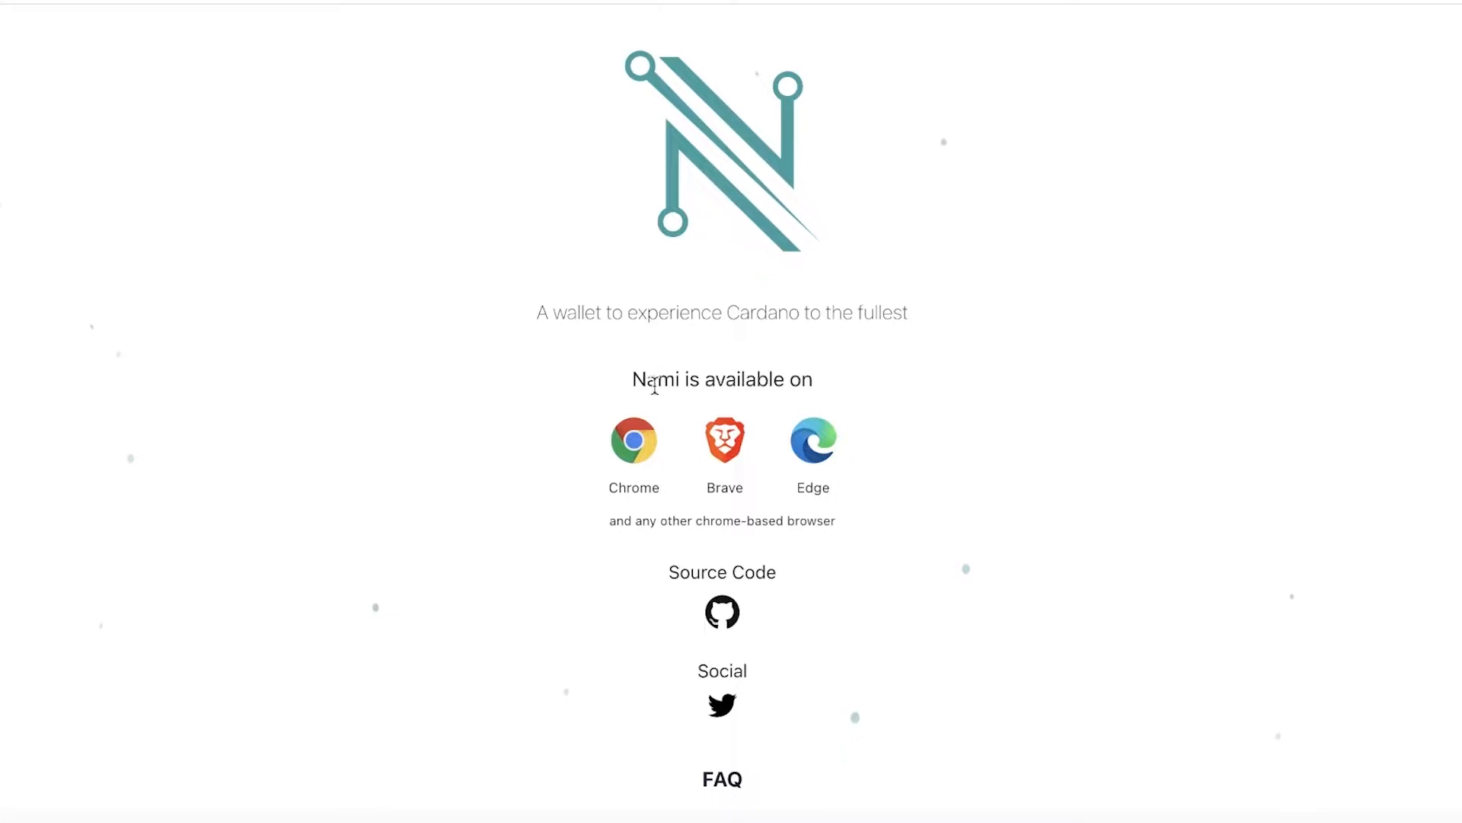
click(646, 448)
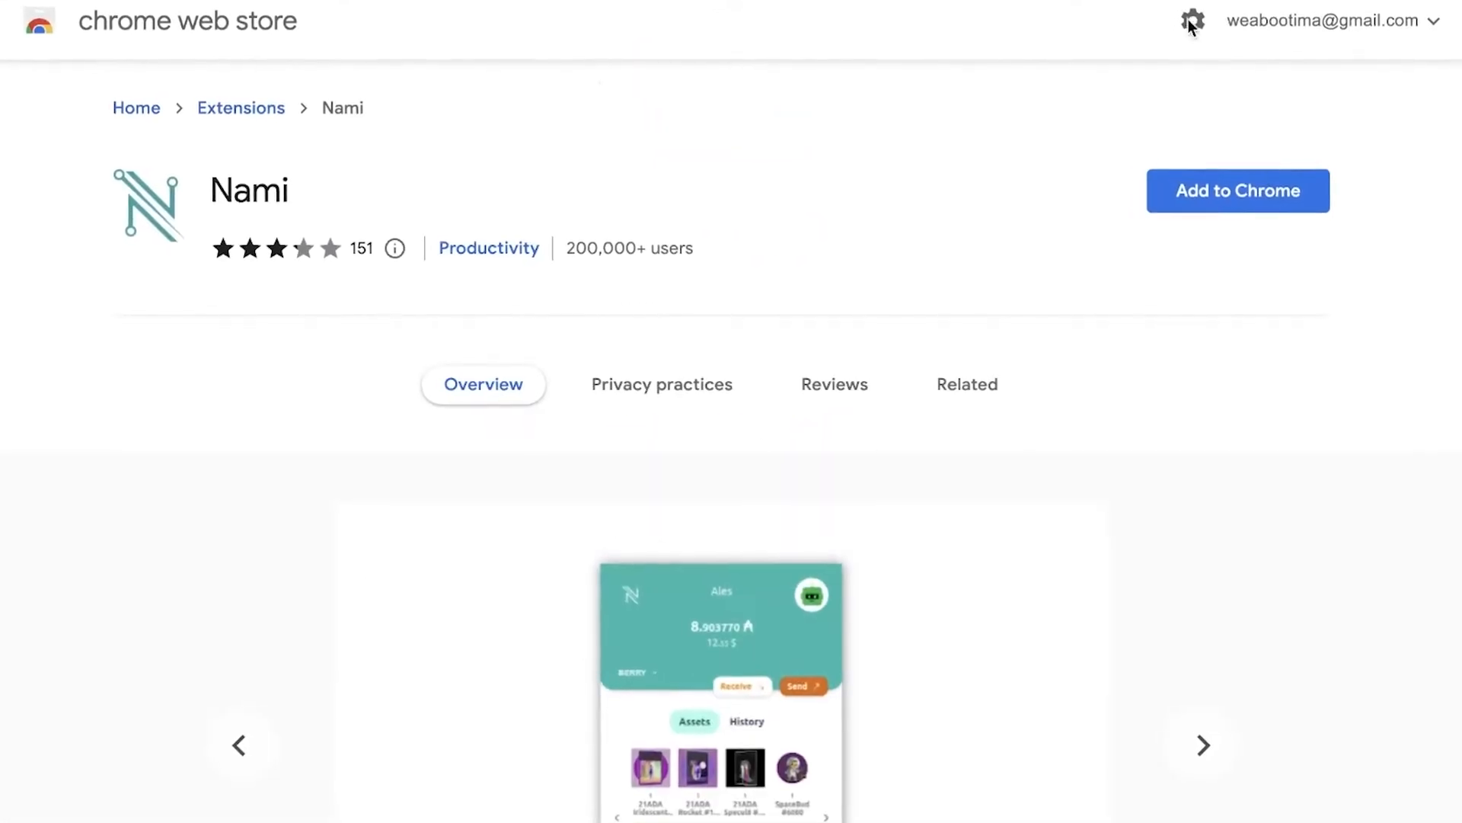
click(1253, 199)
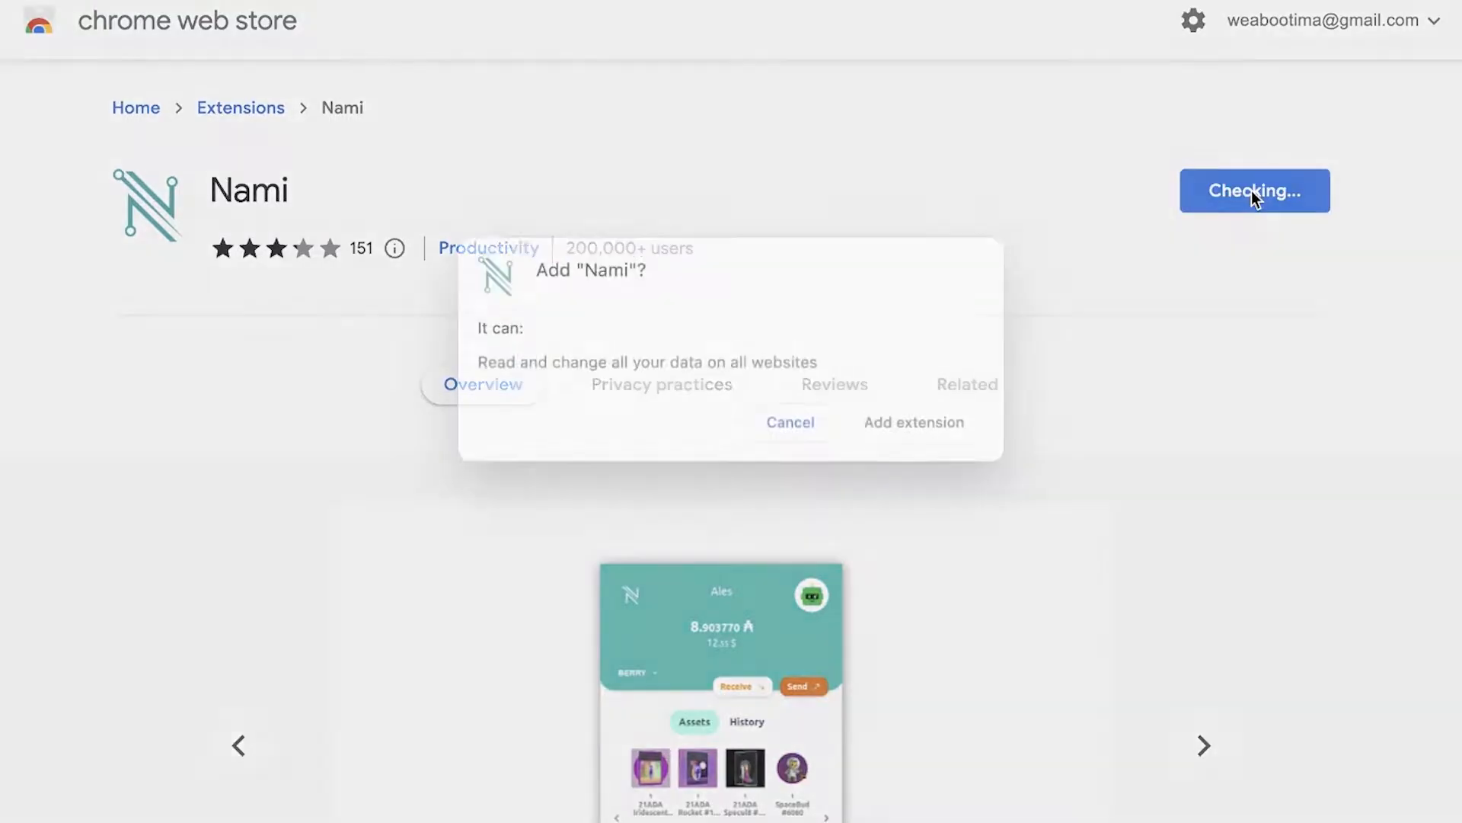
click(912, 450)
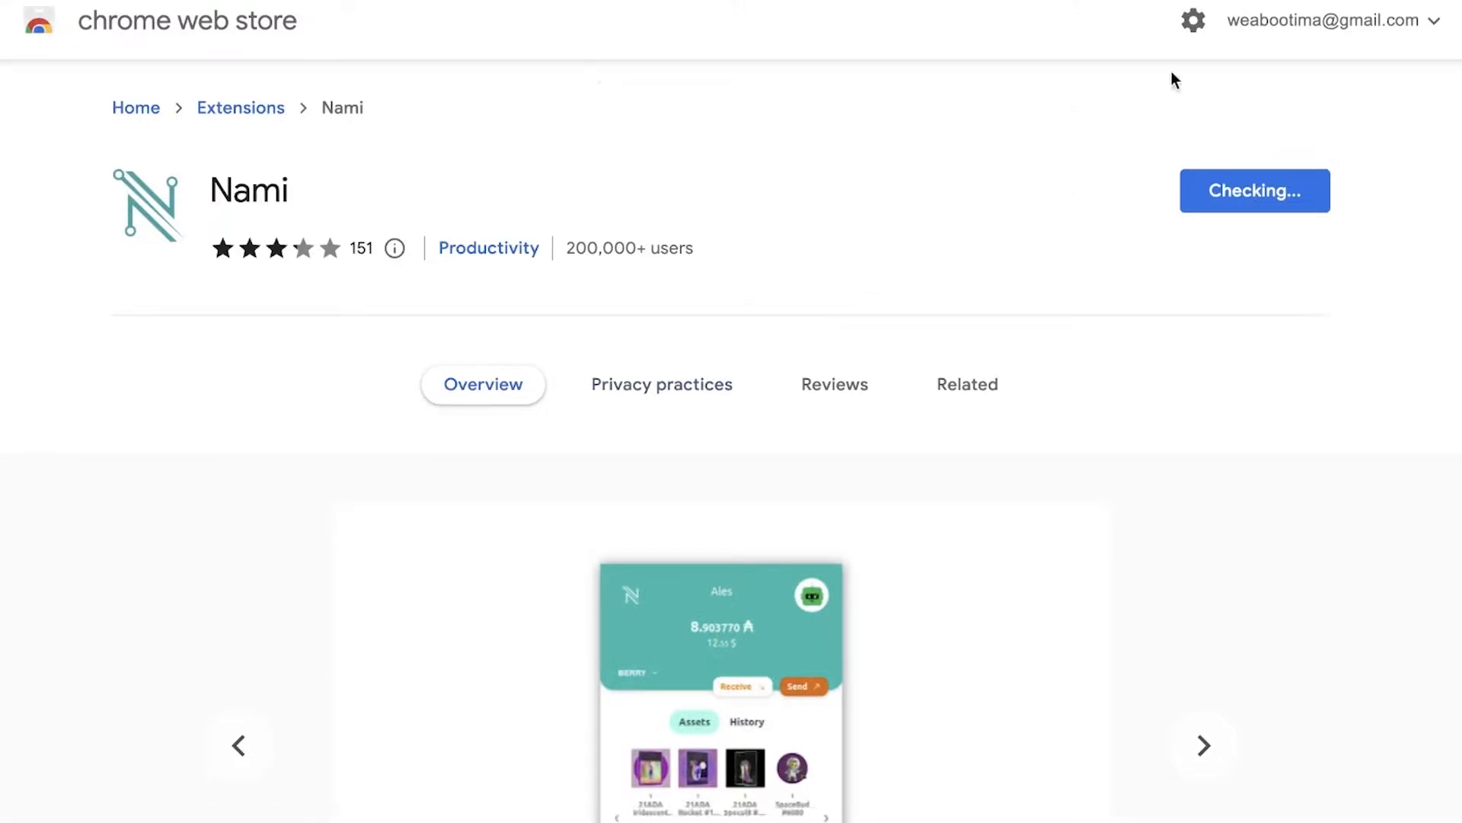
click(1353, 2)
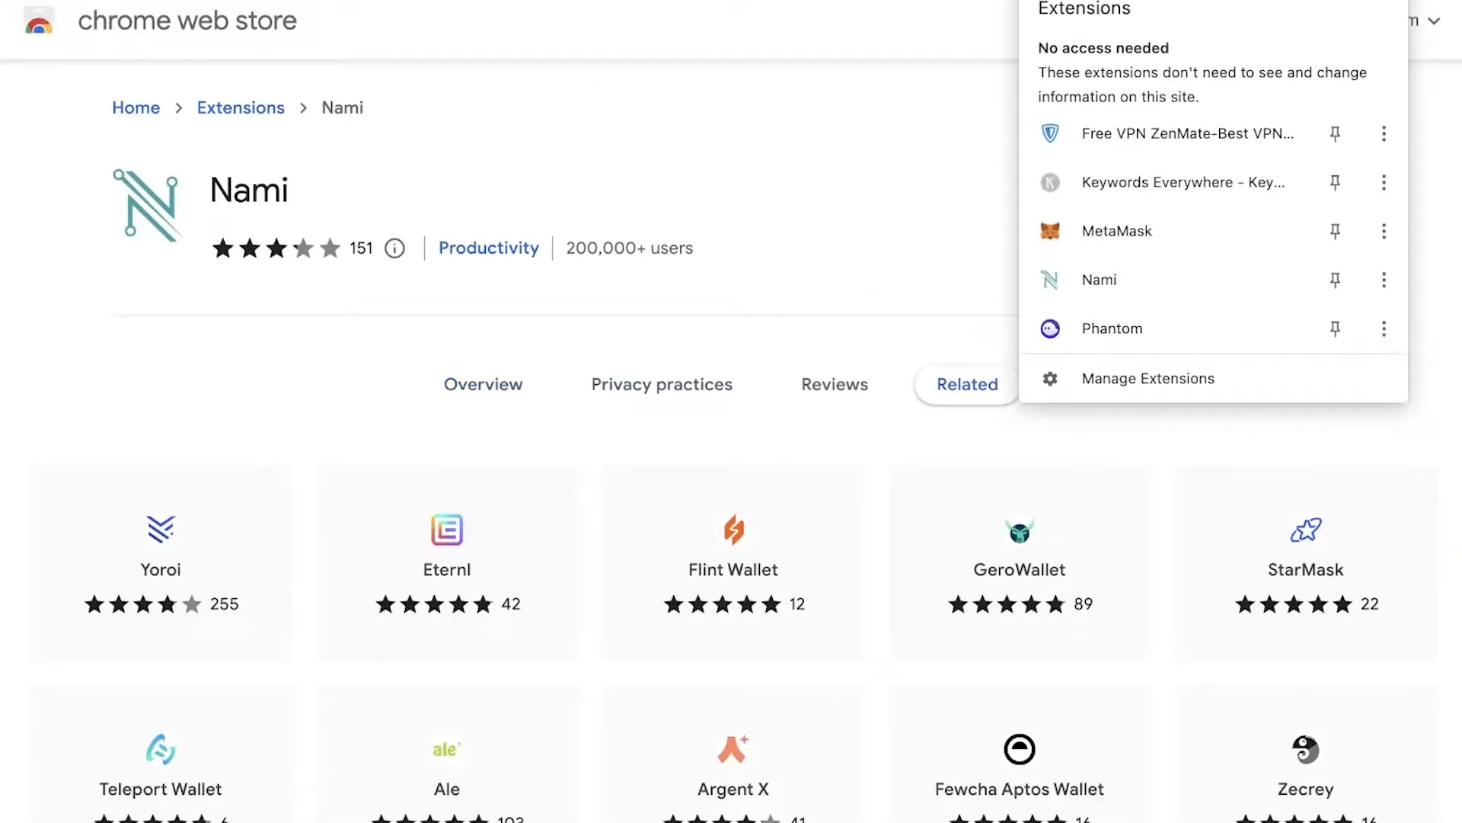
click(1337, 277)
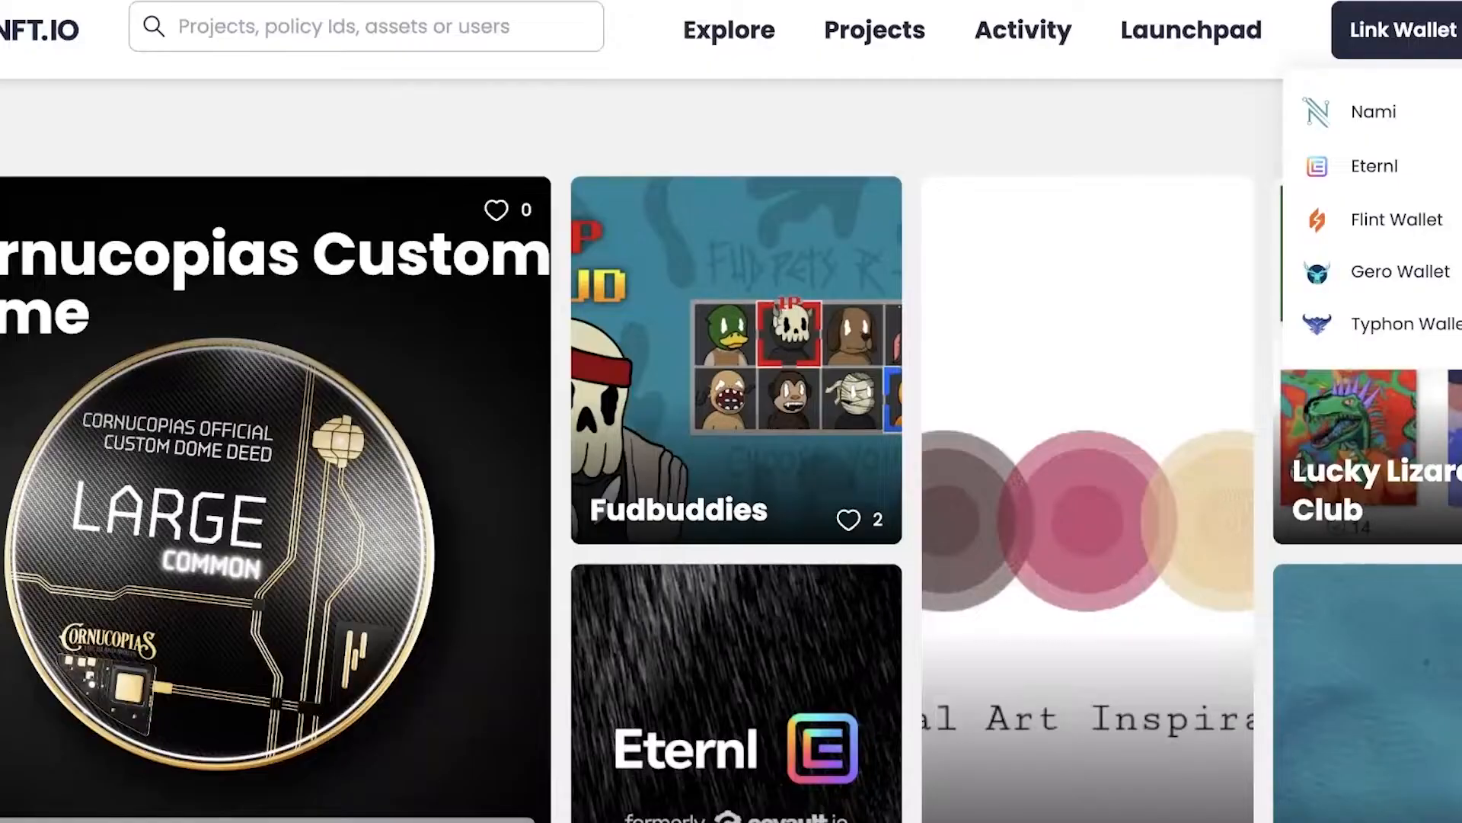
Choose Nami as the wallet to link and start a new wallet in the extension, accepting the terms of use.
click(1391, 112)
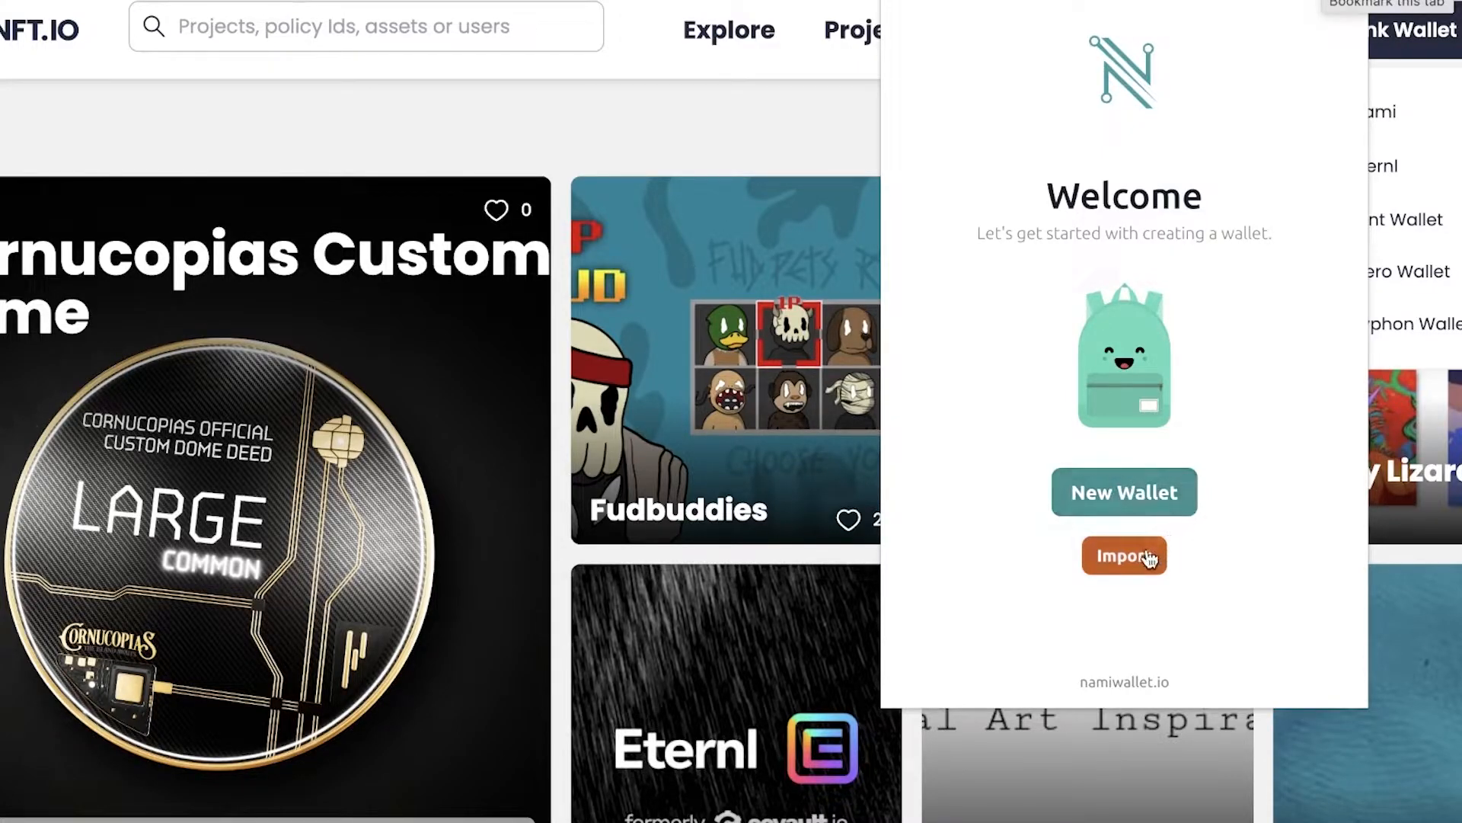
click(1149, 496)
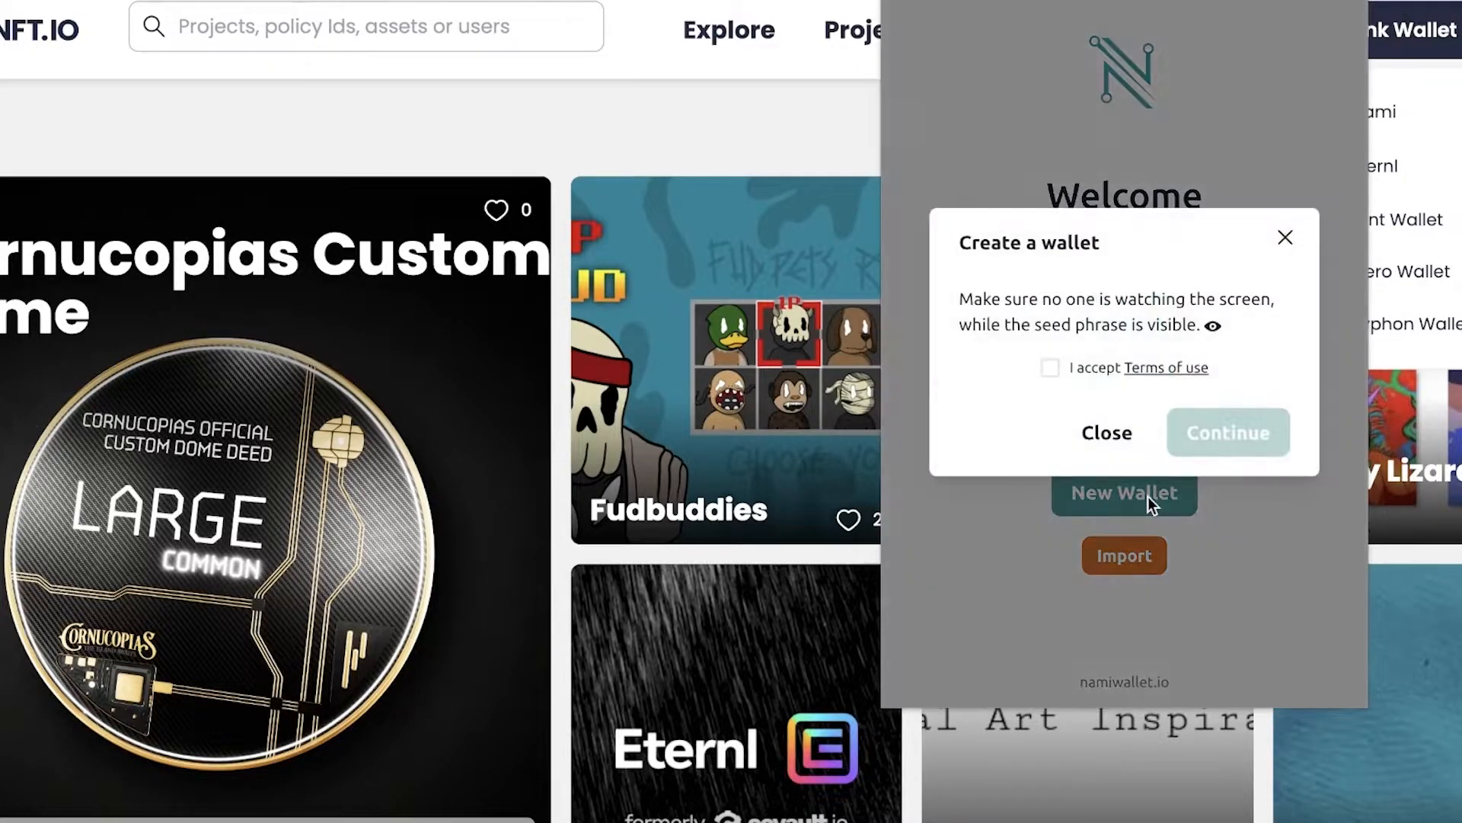
click(1054, 369)
click(1216, 427)
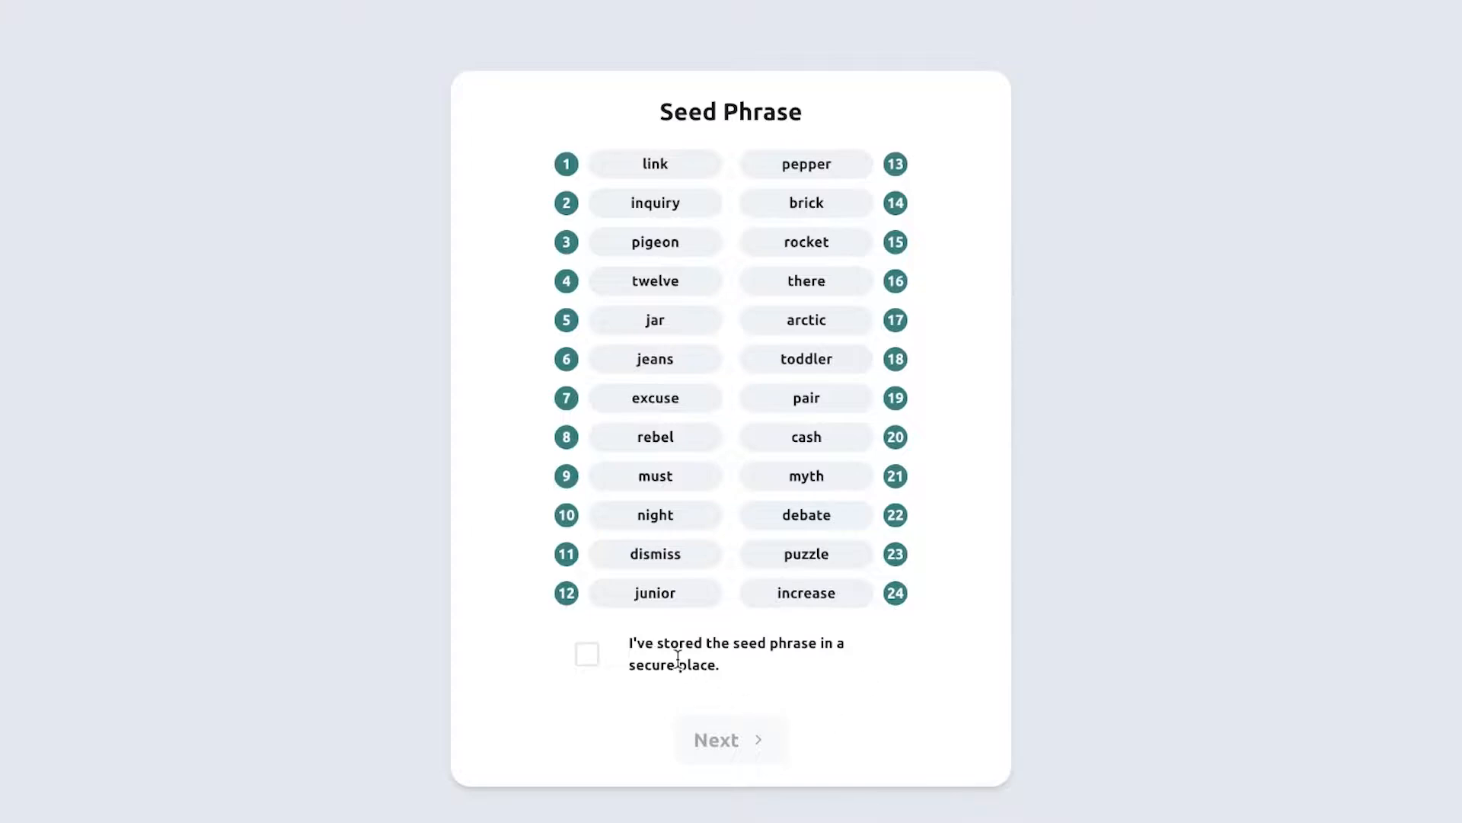
Confirm that the seed phrase is stored securely and create the wallet account with an account name and a confirmed password.
click(601, 643)
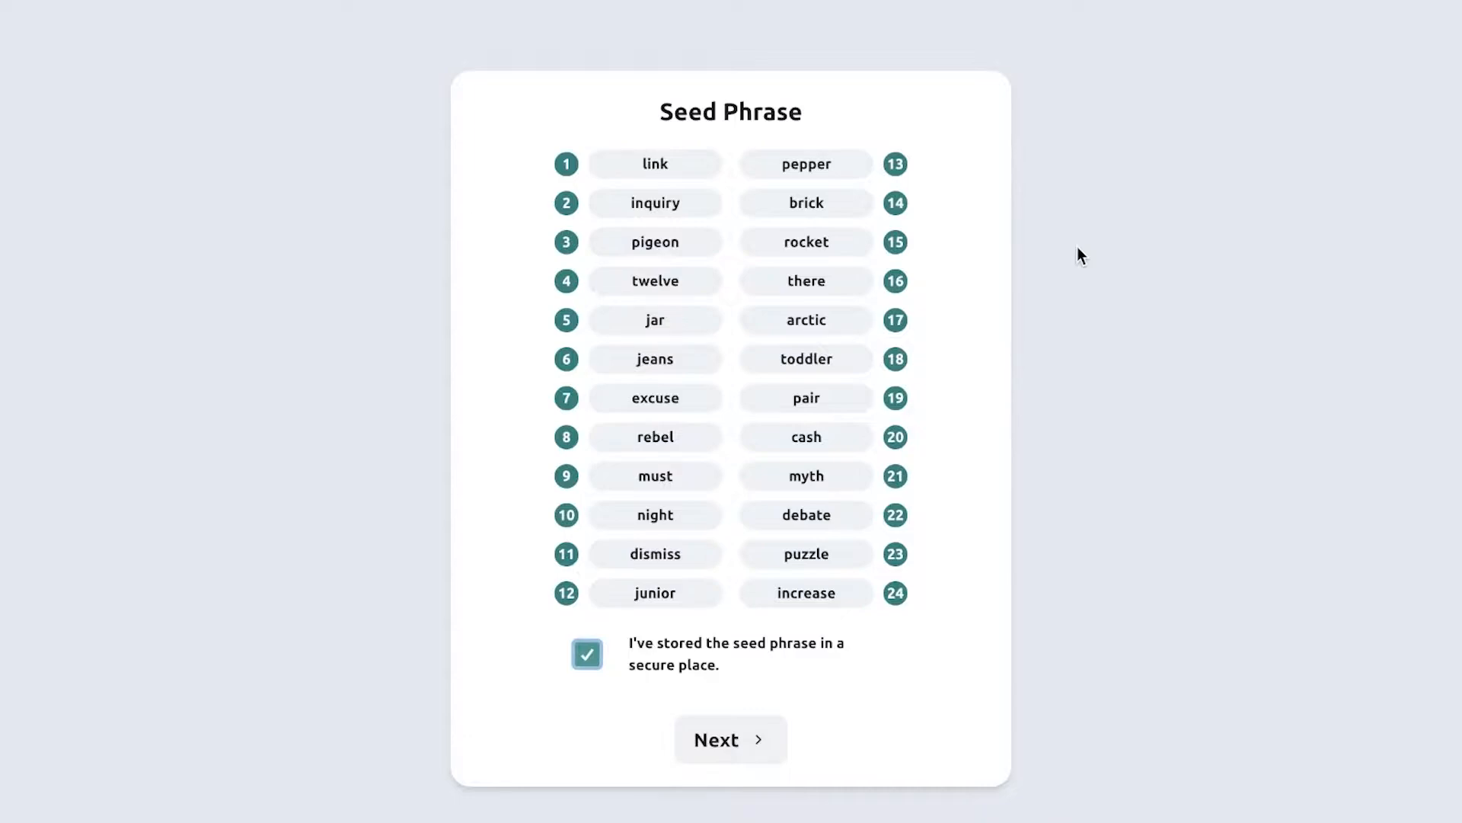
click(724, 730)
click(652, 730)
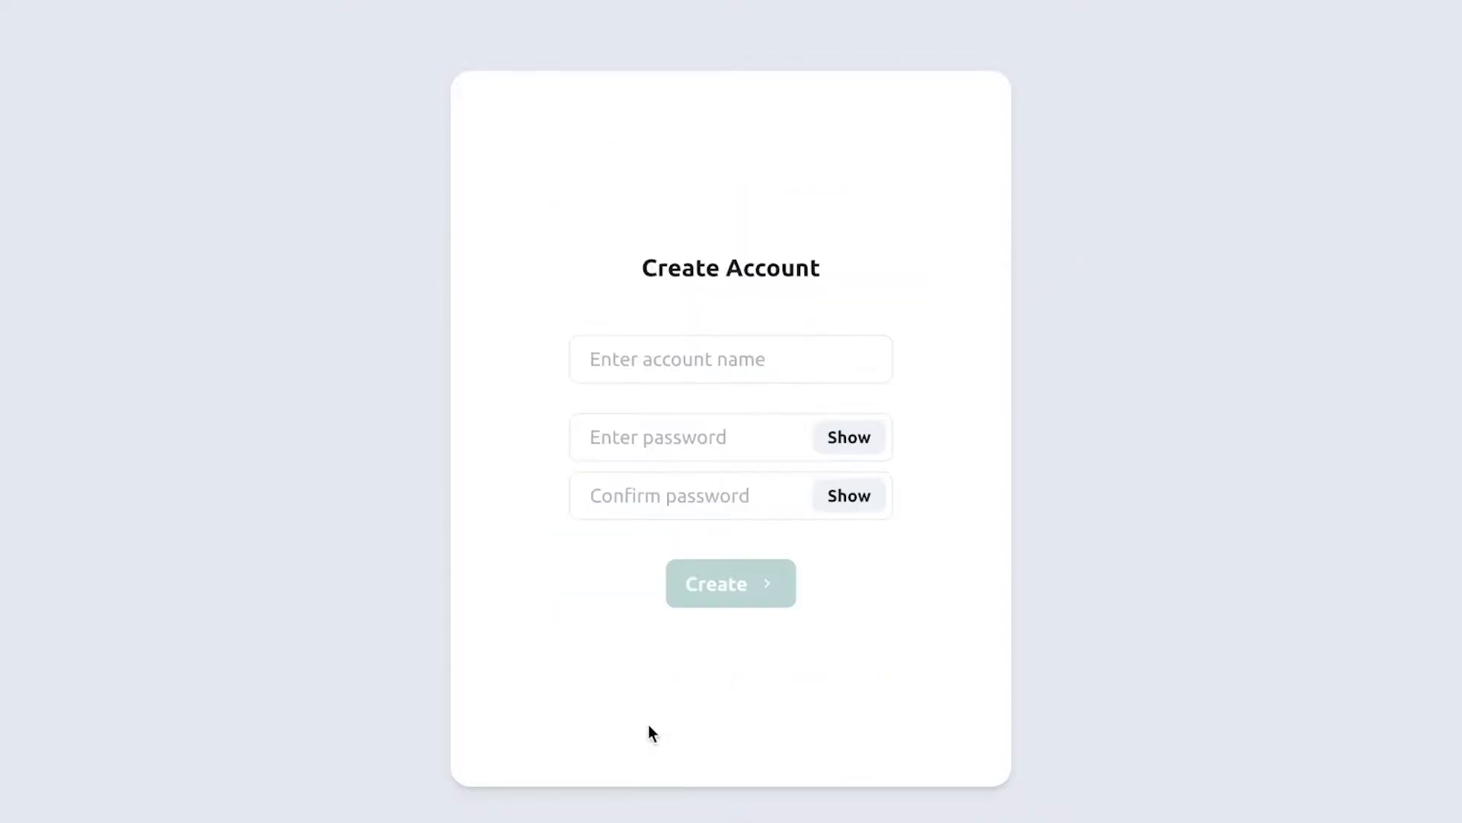
click(622, 342)
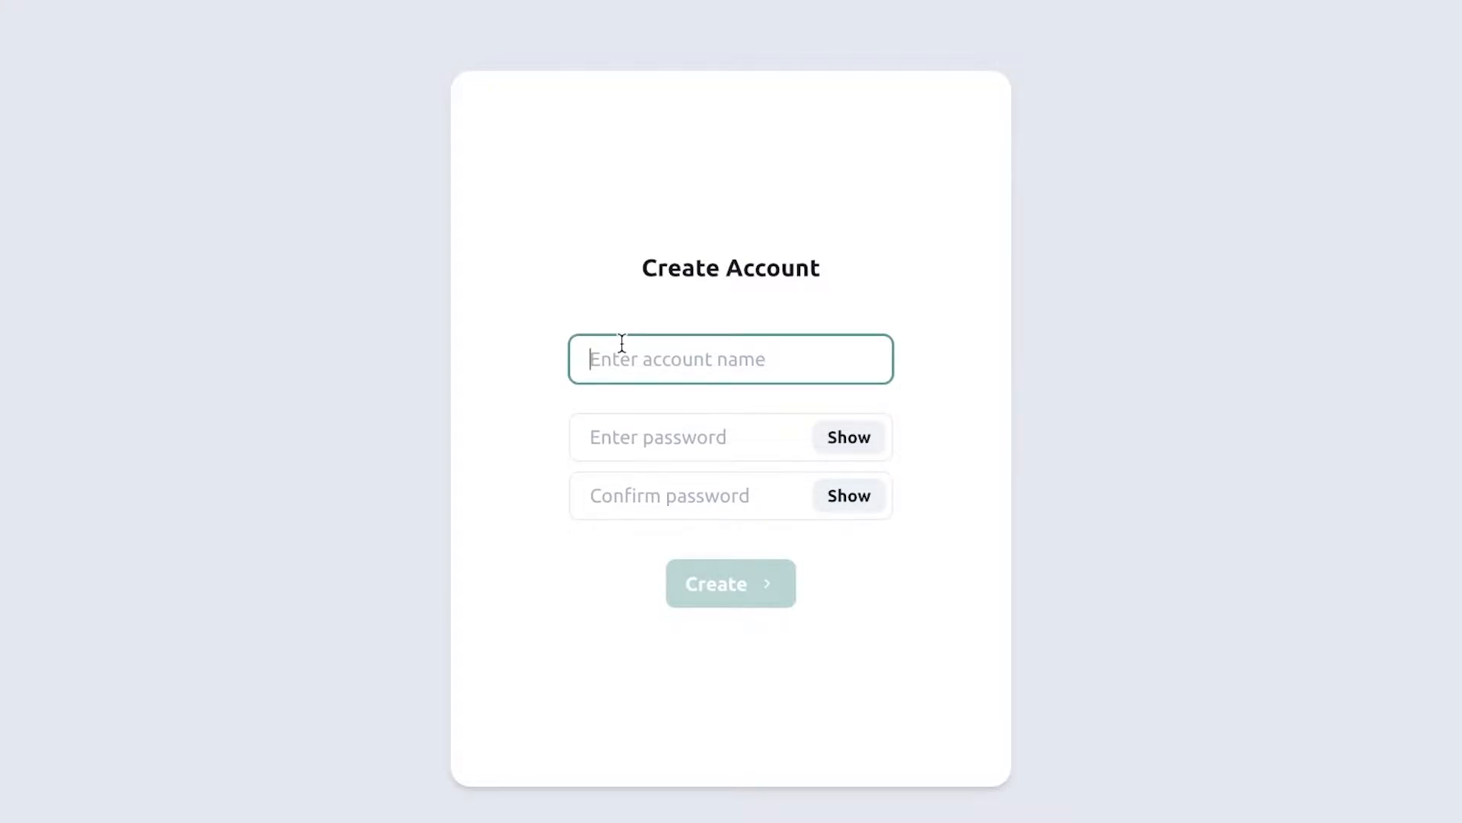
click(738, 584)
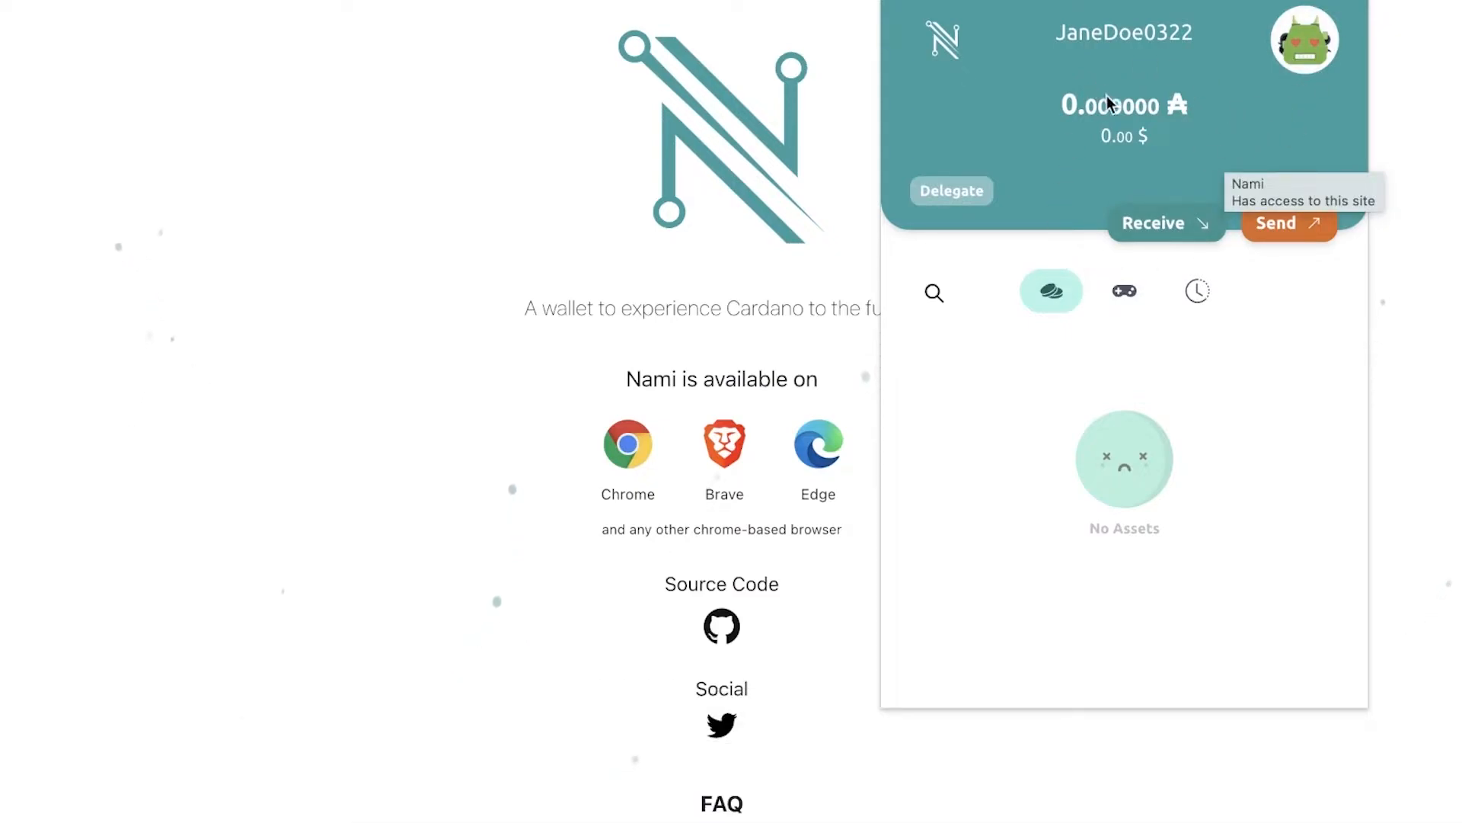
Examine the new Nami wallet's ADA and dollar balances and view its receiving address with the QR code.
drag(1061, 112, 1165, 118)
click(1164, 102)
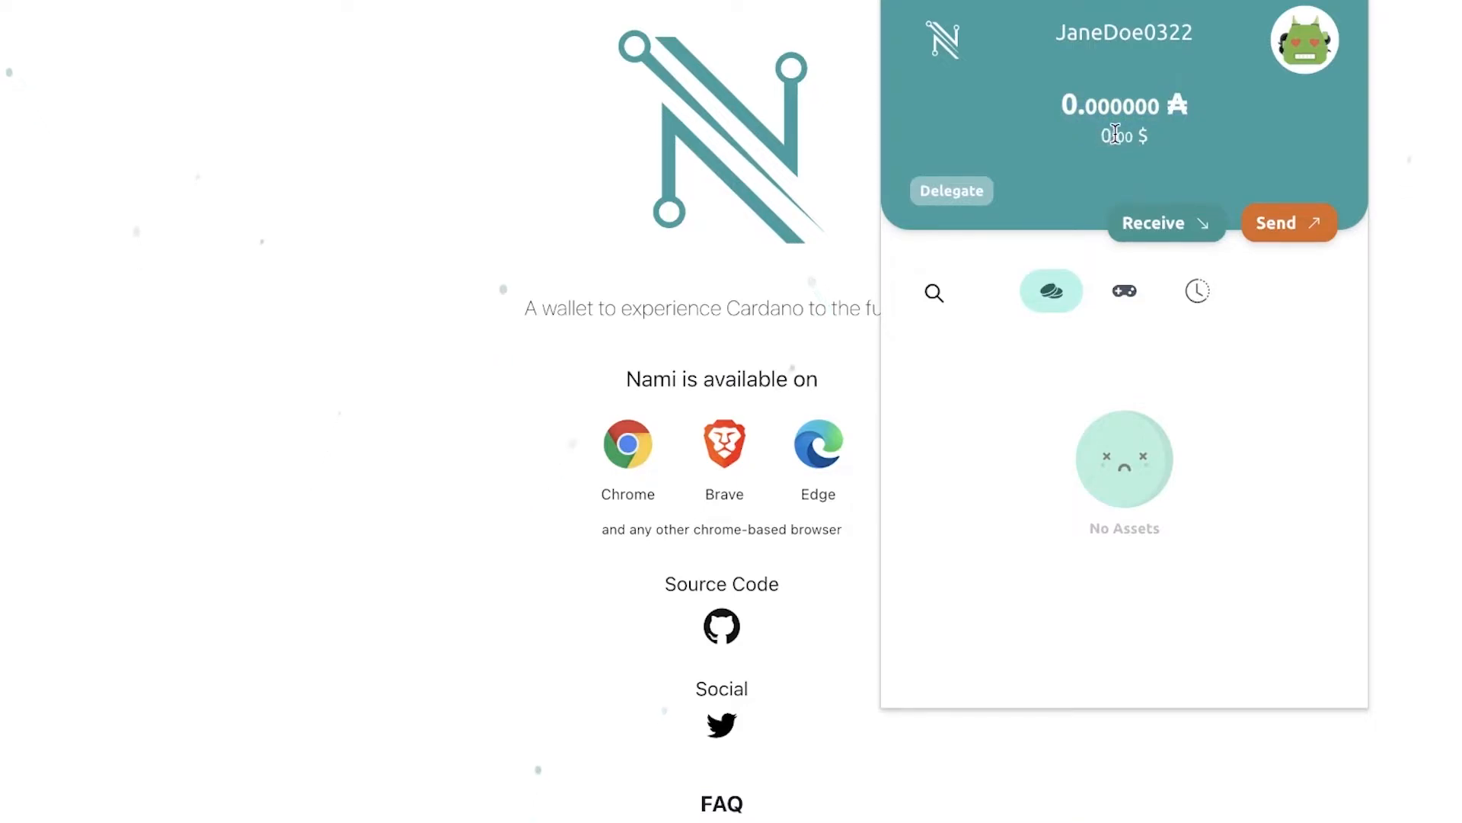
drag(1101, 136, 1149, 139)
click(1158, 223)
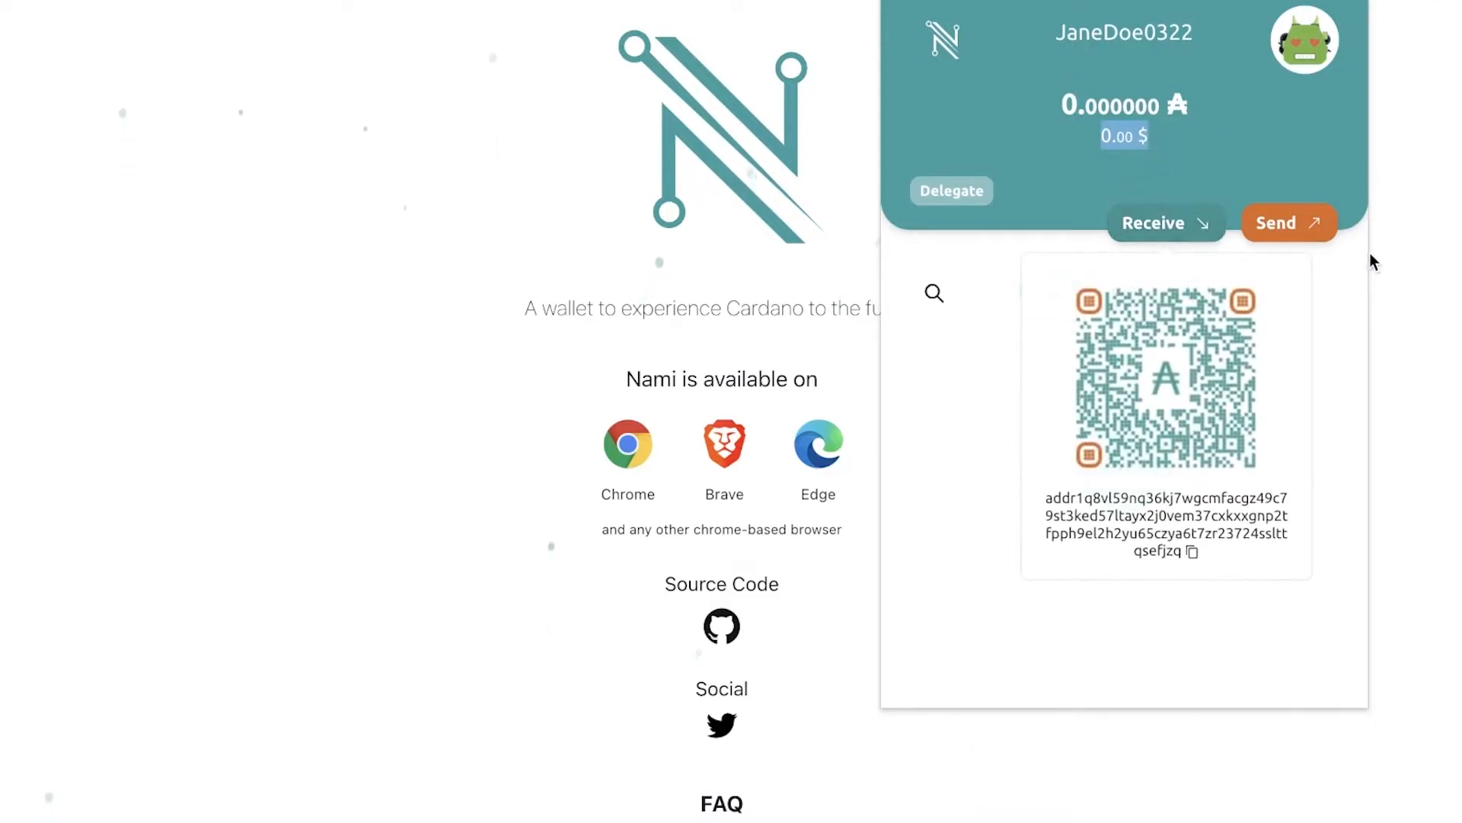
click(995, 117)
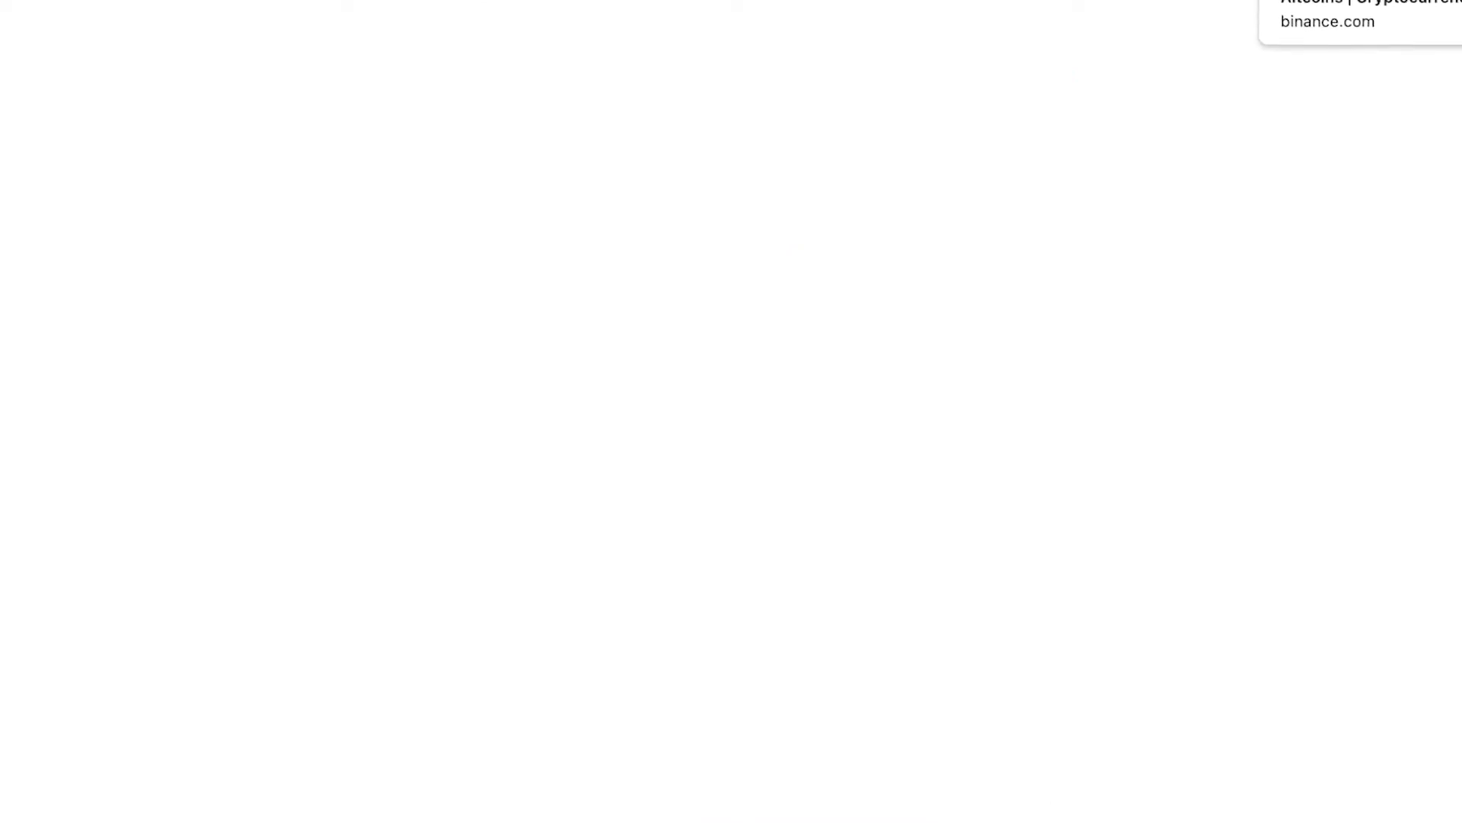
Switch to Binance, go through the wallet overview to the fiat withdrawal page and select EUR as the currency.
mouse_move(196, 79)
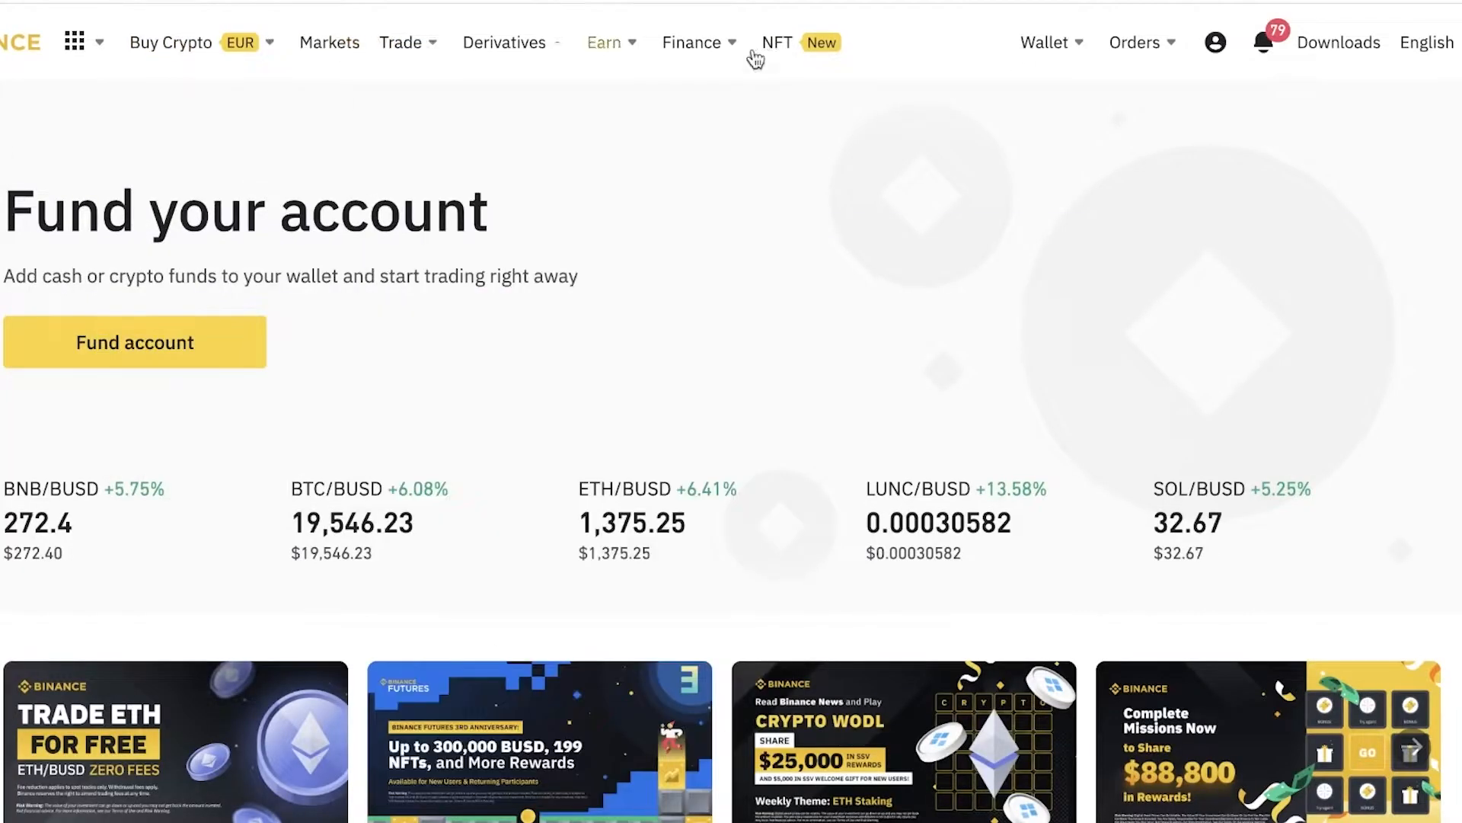
mouse_move(1045, 42)
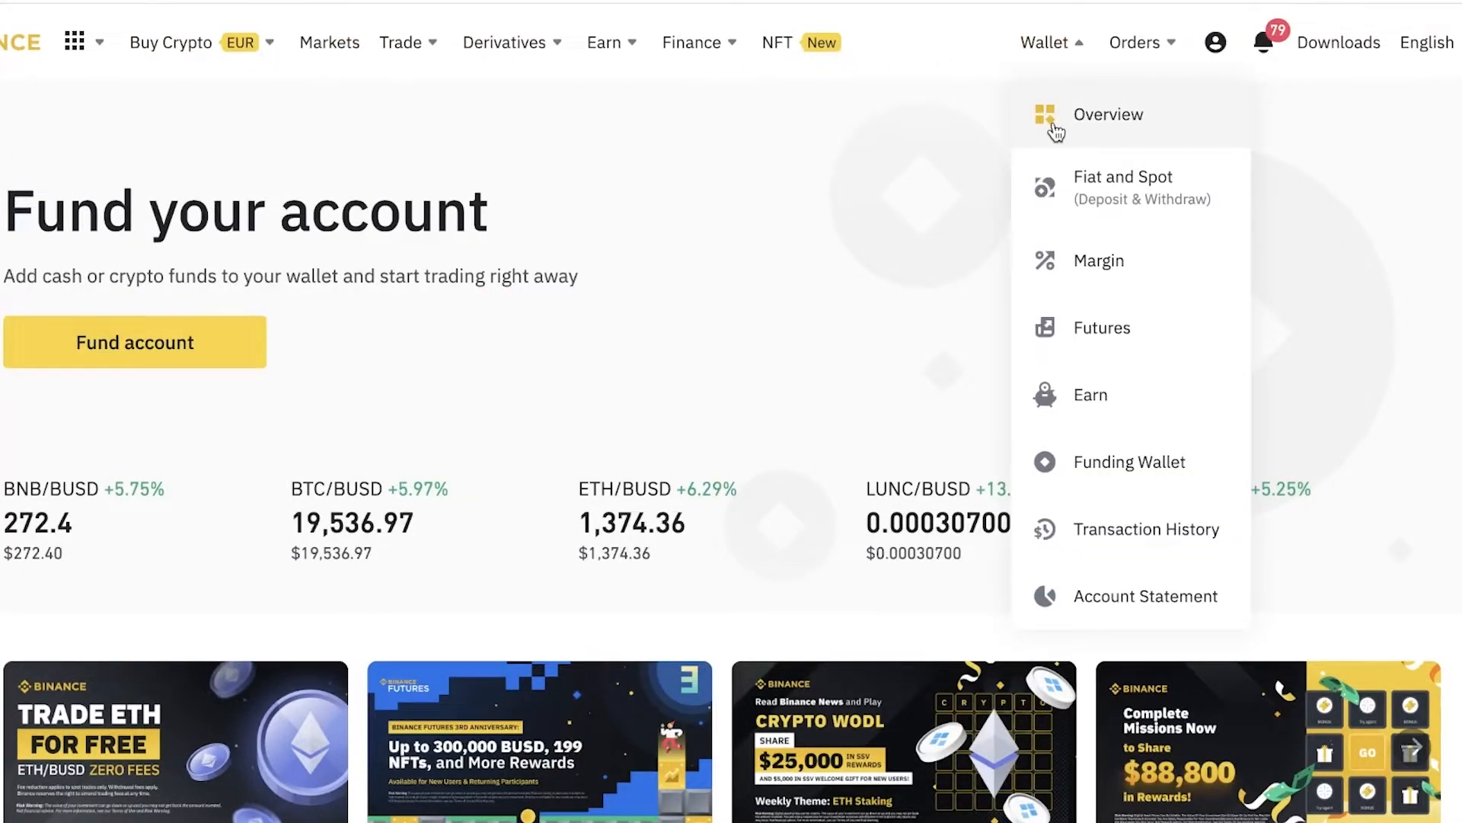
click(1055, 129)
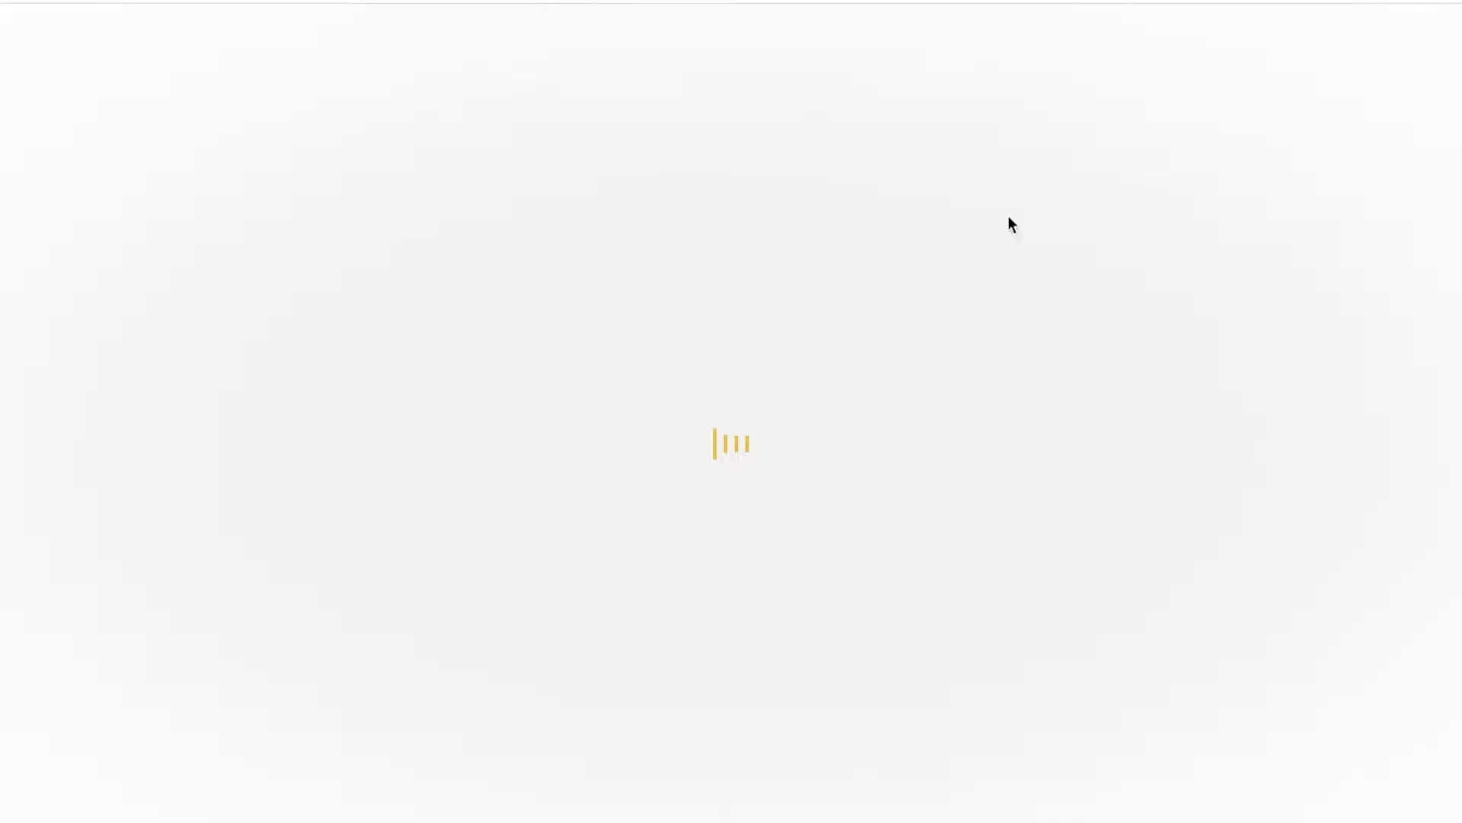
click(1021, 192)
click(555, 367)
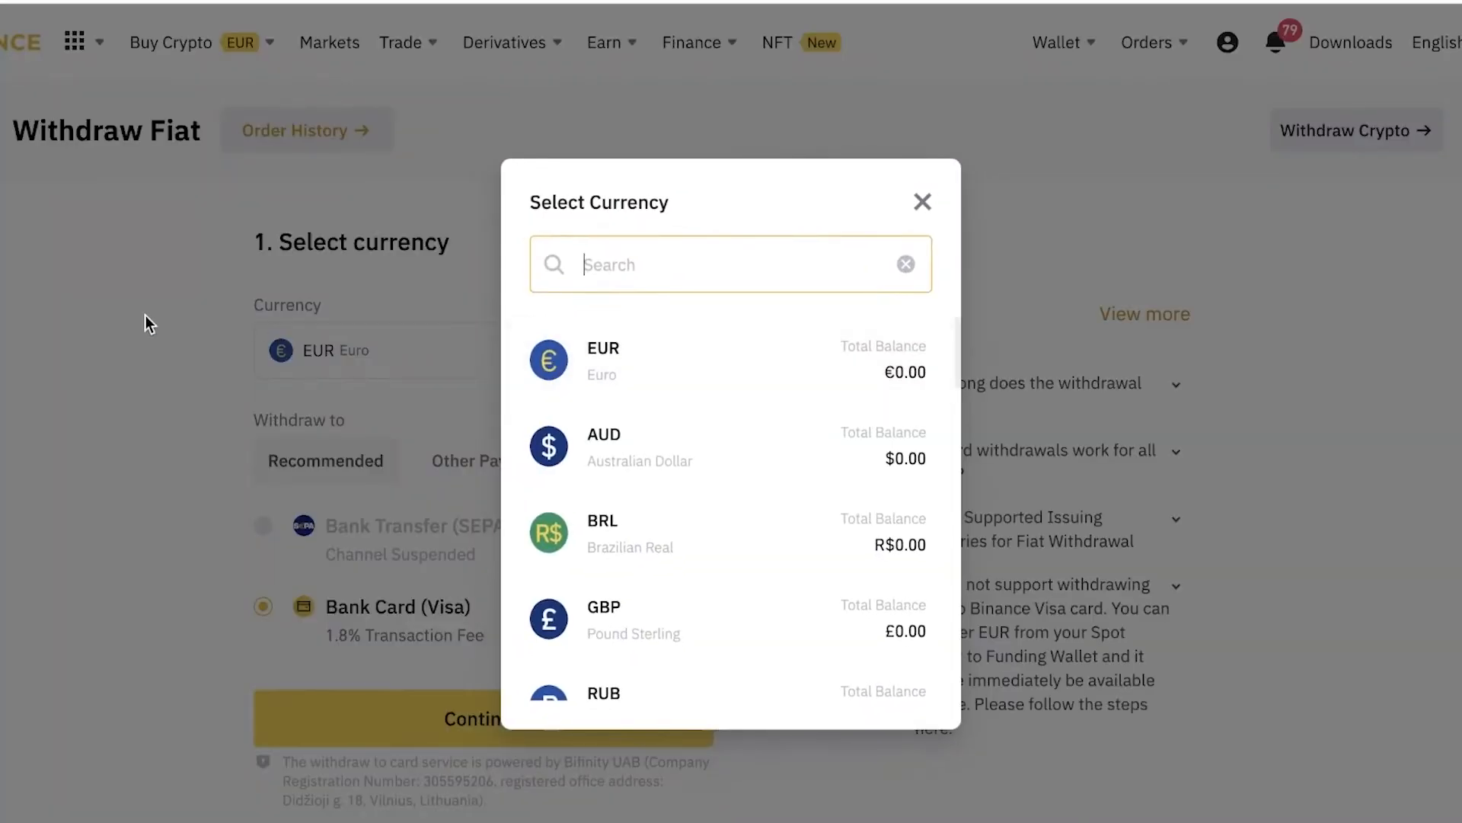
click(599, 335)
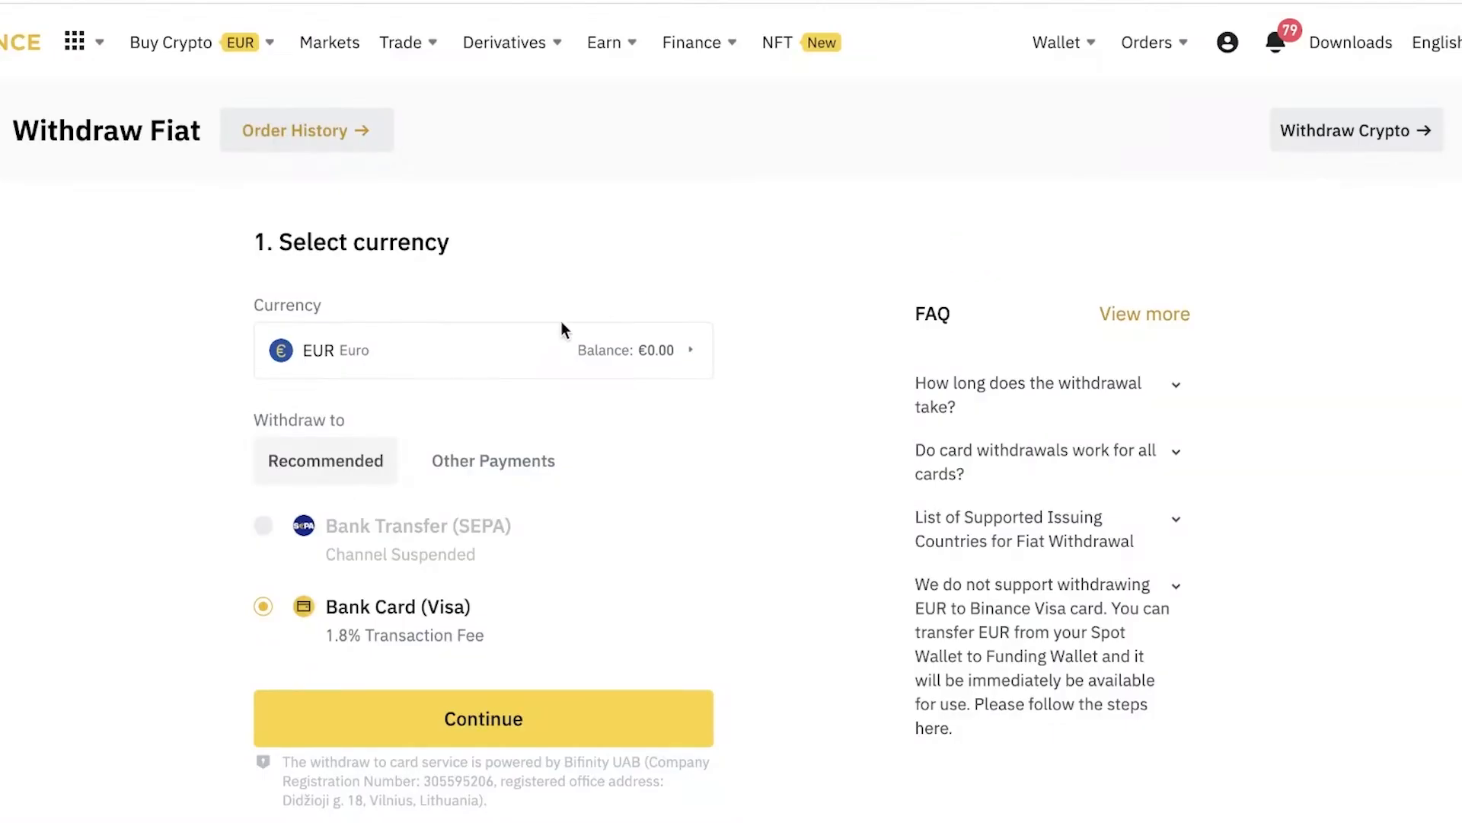
Change from fiat withdrawal to the Withdraw Crypto page.
click(1291, 131)
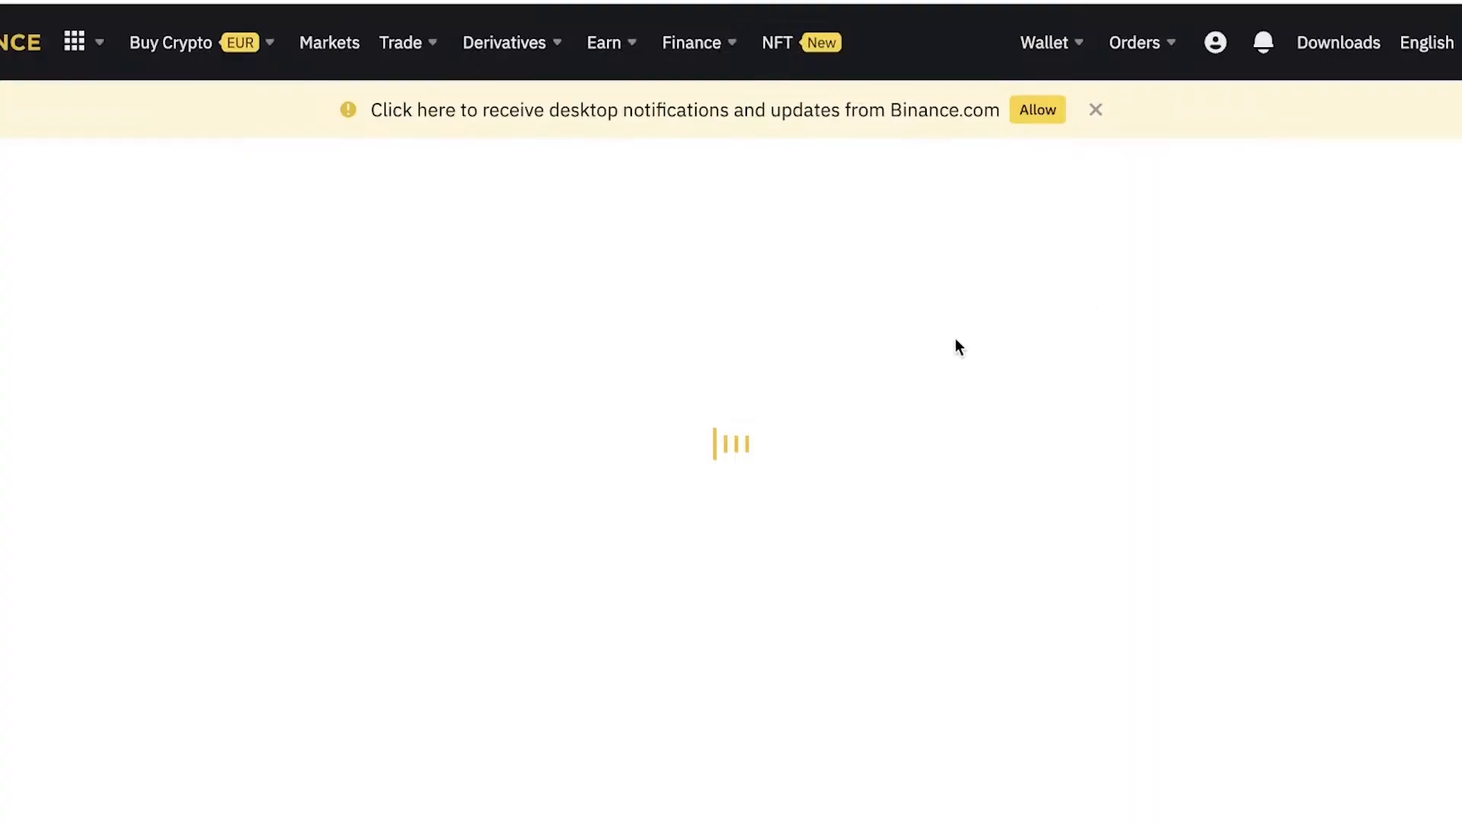
scroll(1133, 287, down, 1)
scroll(1133, 288, up, 1)
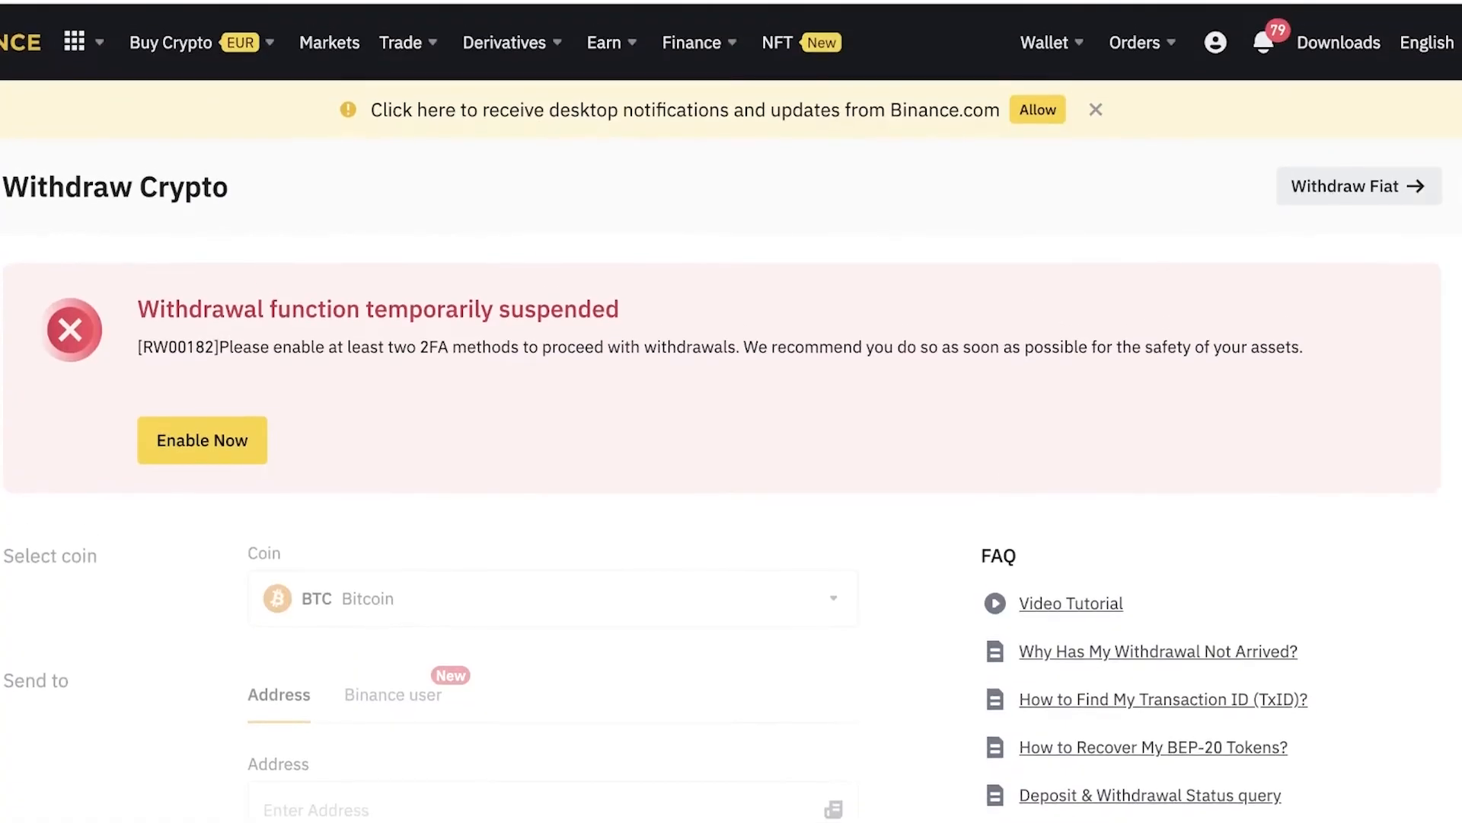
Display the Nami wallet's receiving address over the withdrawal page and copy it.
click(1337, 1)
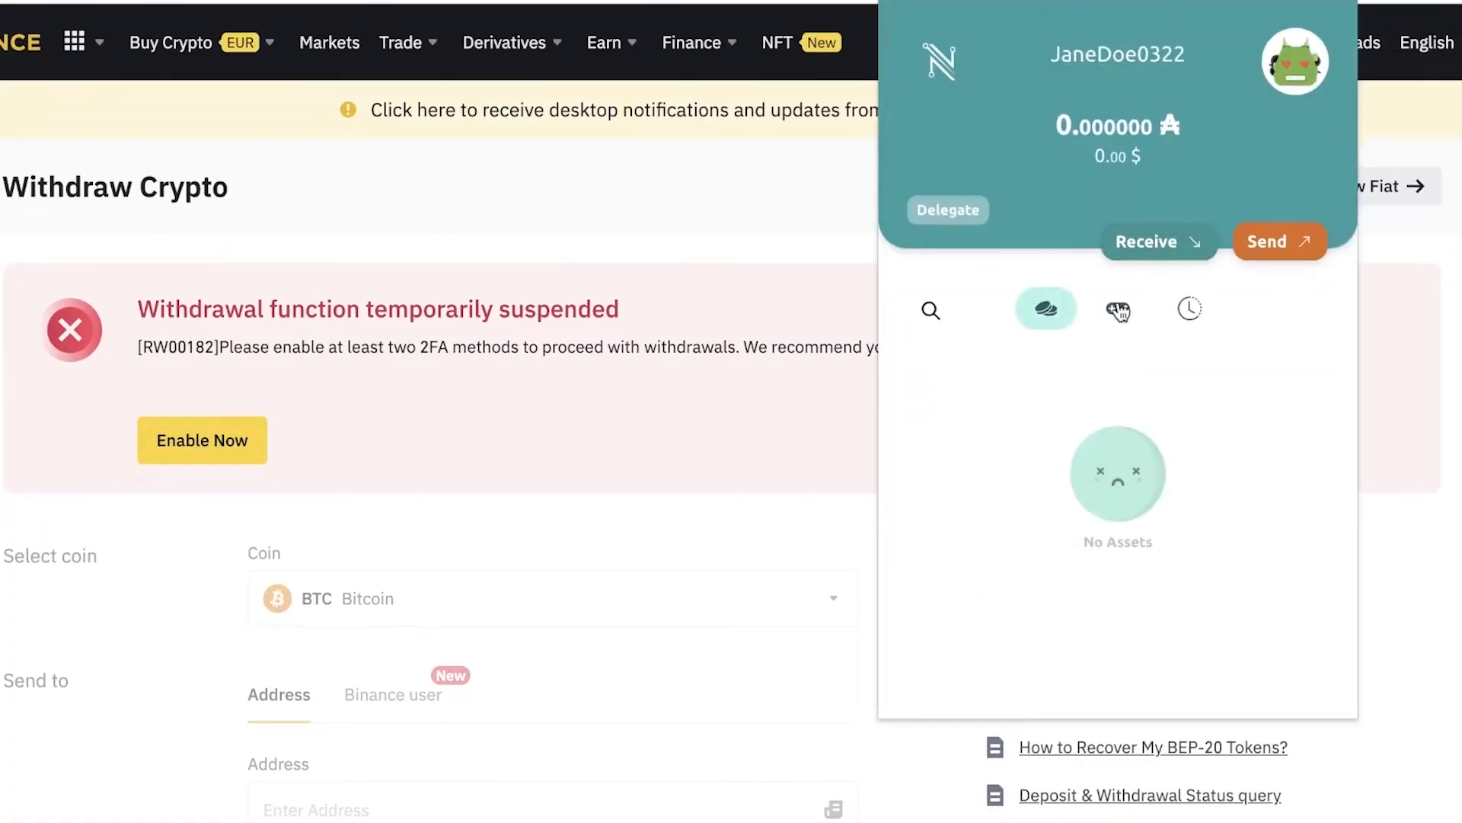
click(1173, 240)
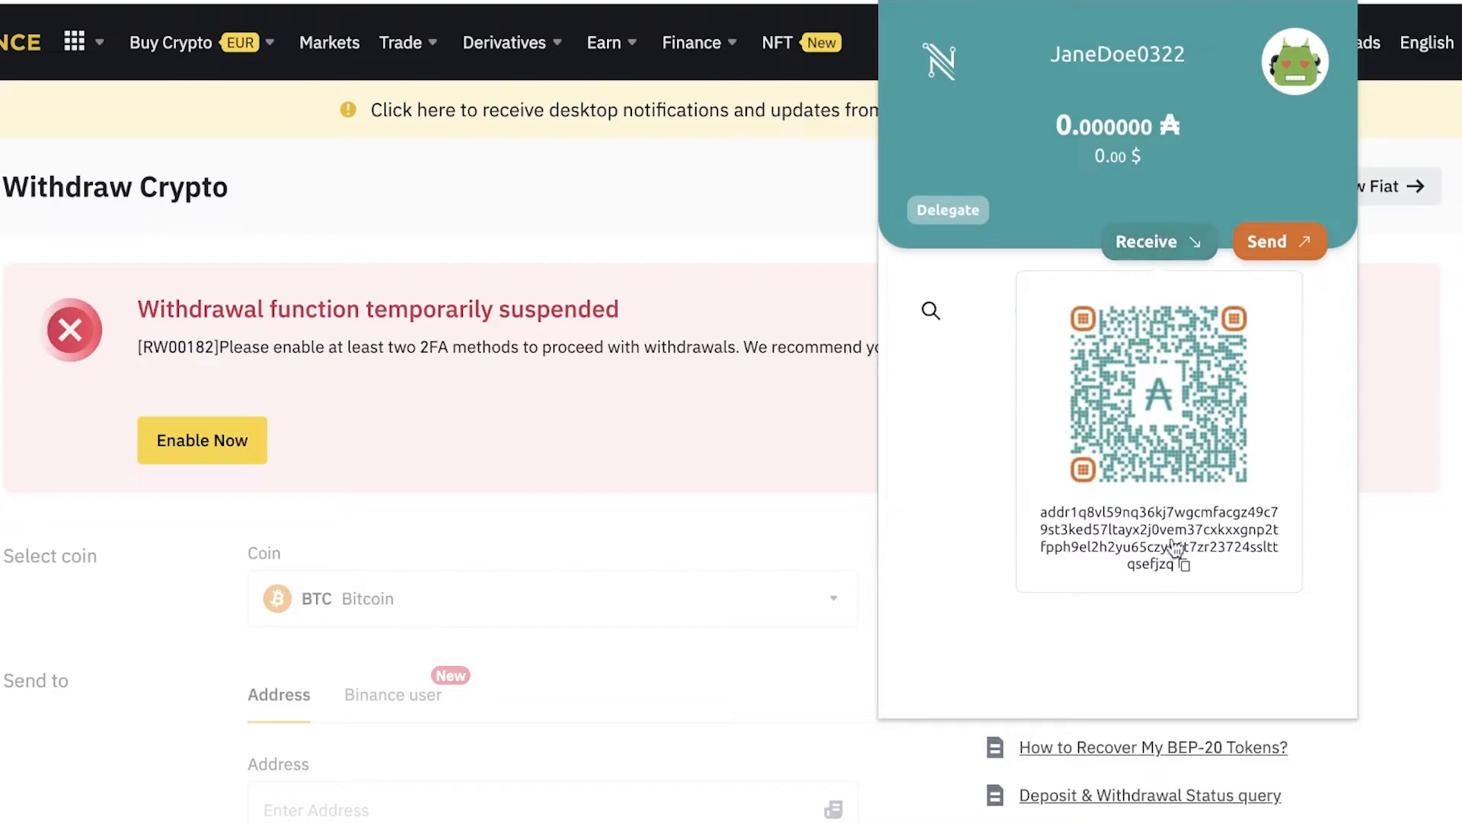
click(1429, 293)
click(1337, 2)
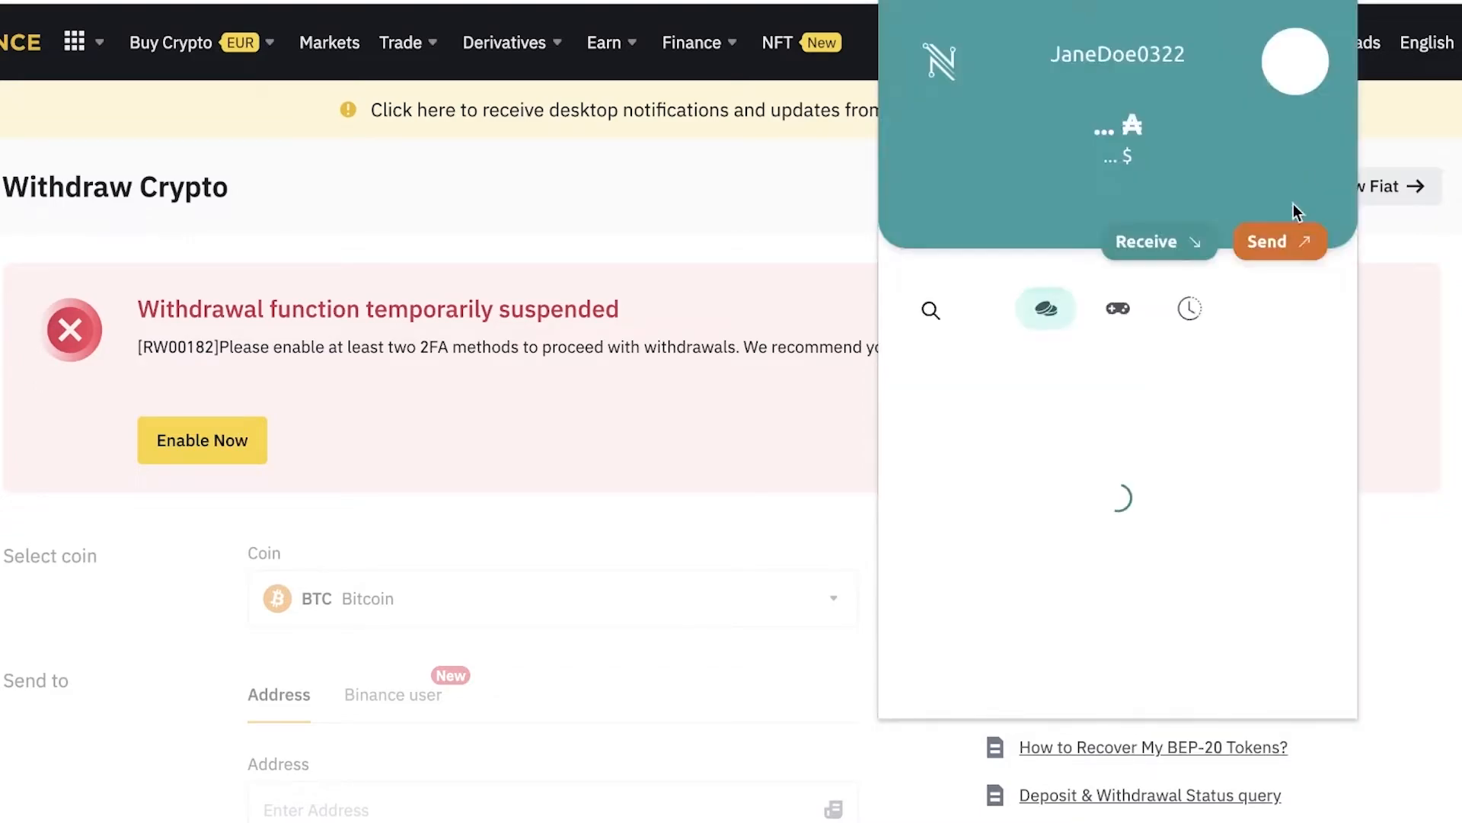
click(1117, 241)
click(1182, 564)
Examine the crypto withdrawal form's coin, address and network fields and the recent withdrawals section.
scroll(749, 539, down, 3)
click(518, 607)
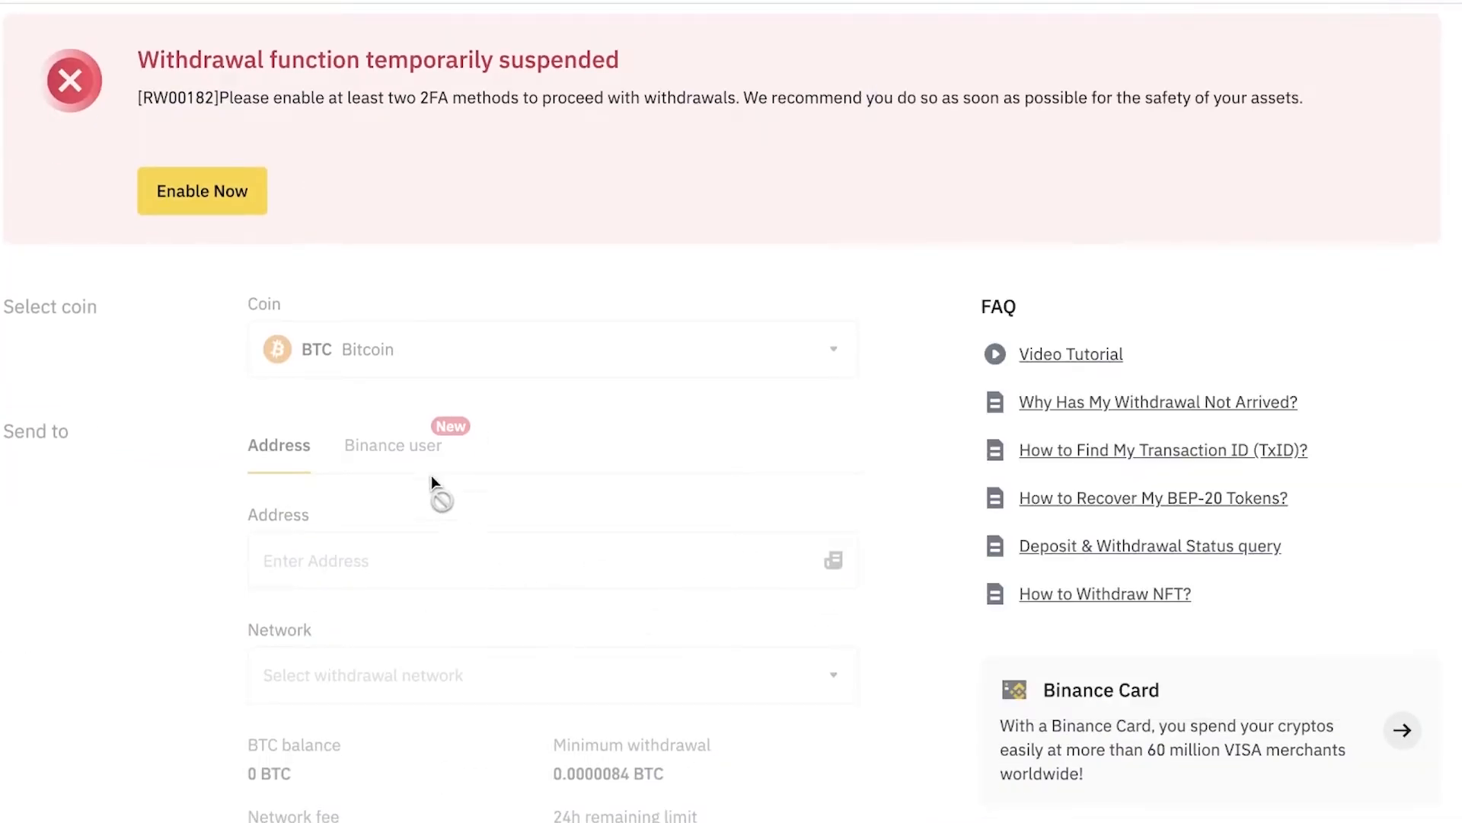
scroll(358, 693, down, 5)
scroll(389, 320, up, 1)
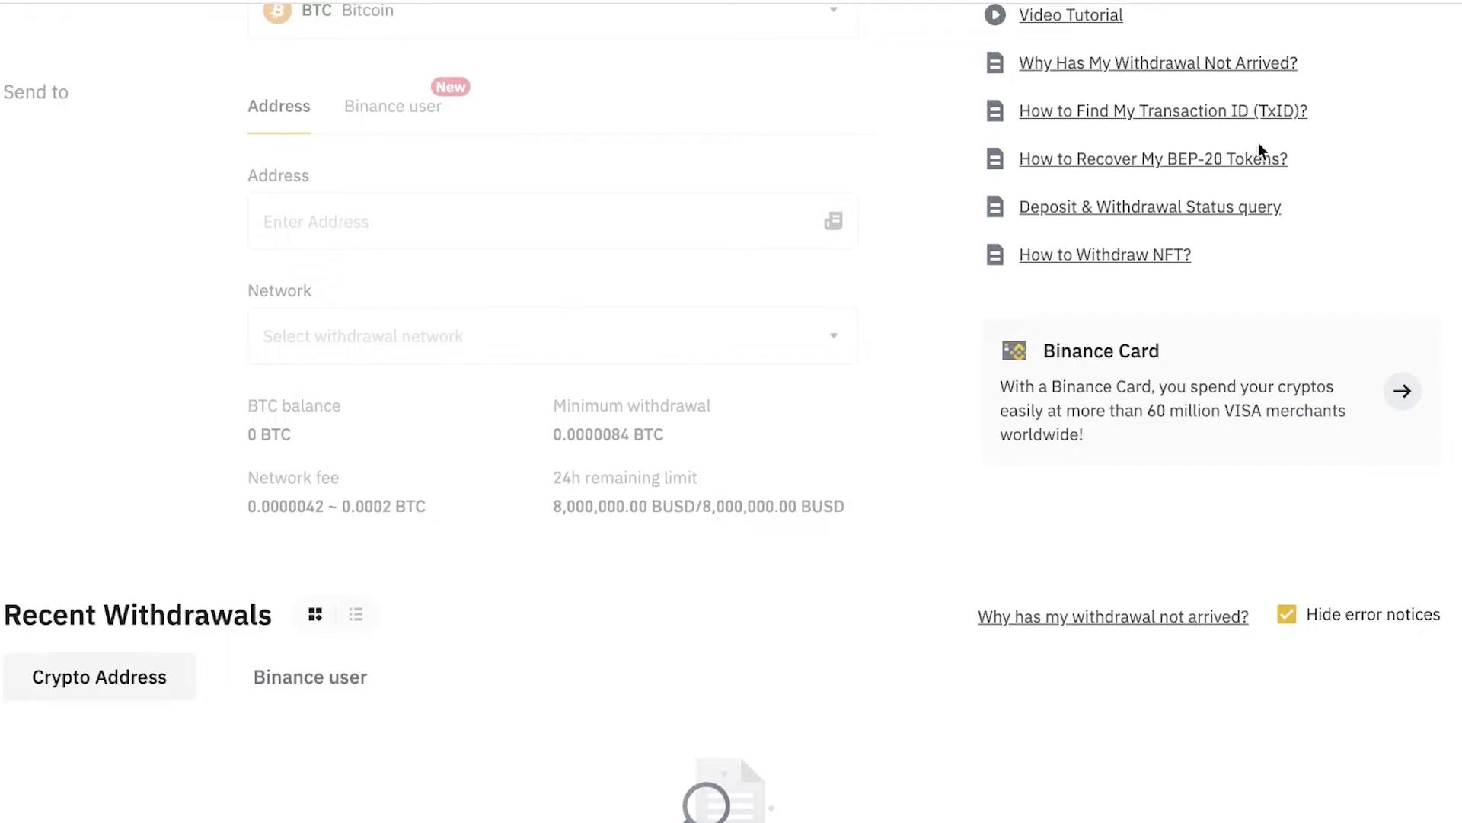
scroll(1348, 230, up, 3)
scroll(1335, 52, down, 1)
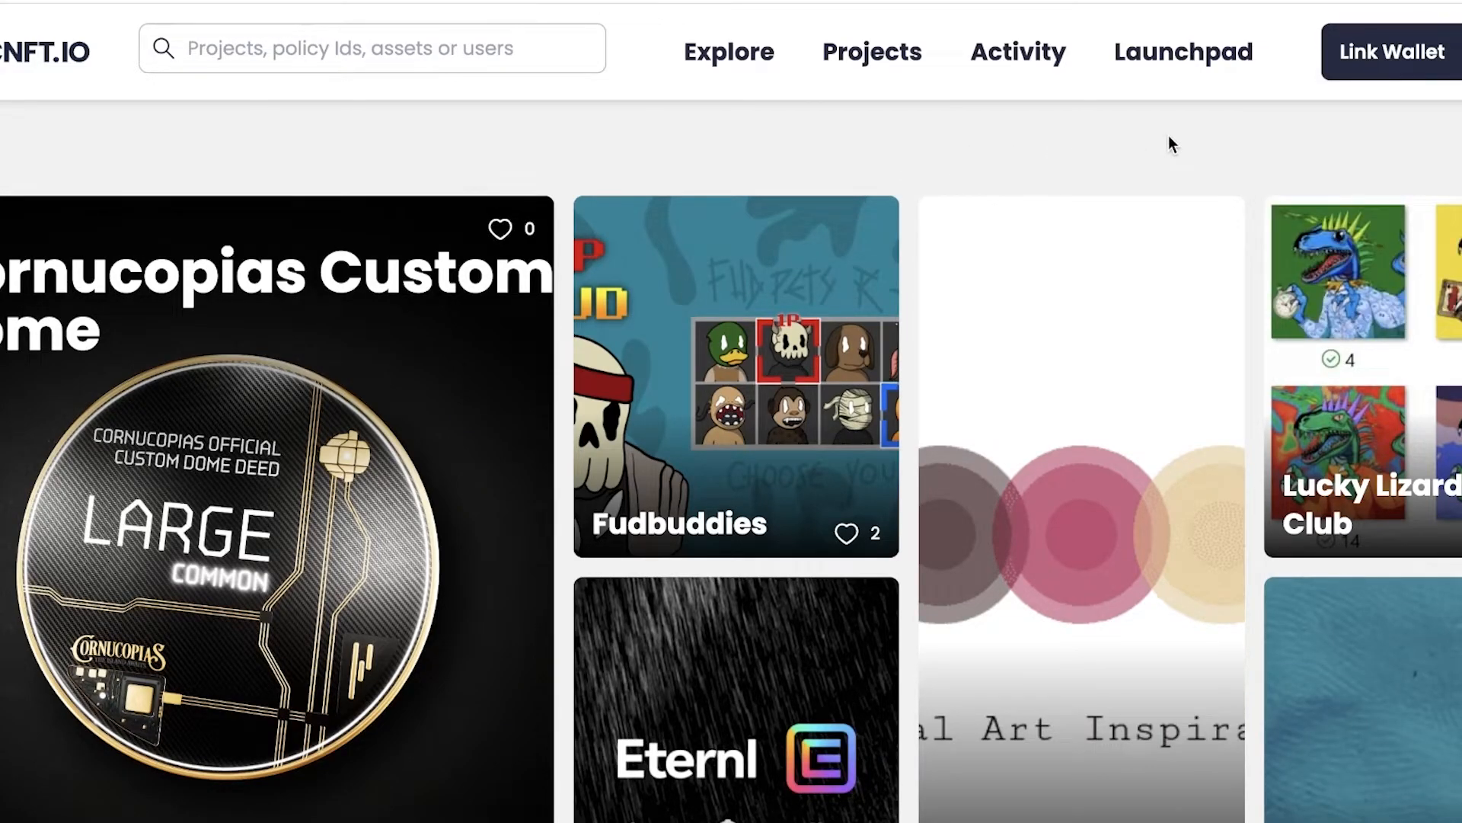
Link the Nami wallet to CNFT.IO and grant the site access to its balance, addresses and transaction requests.
mouse_move(1427, 64)
click(1401, 153)
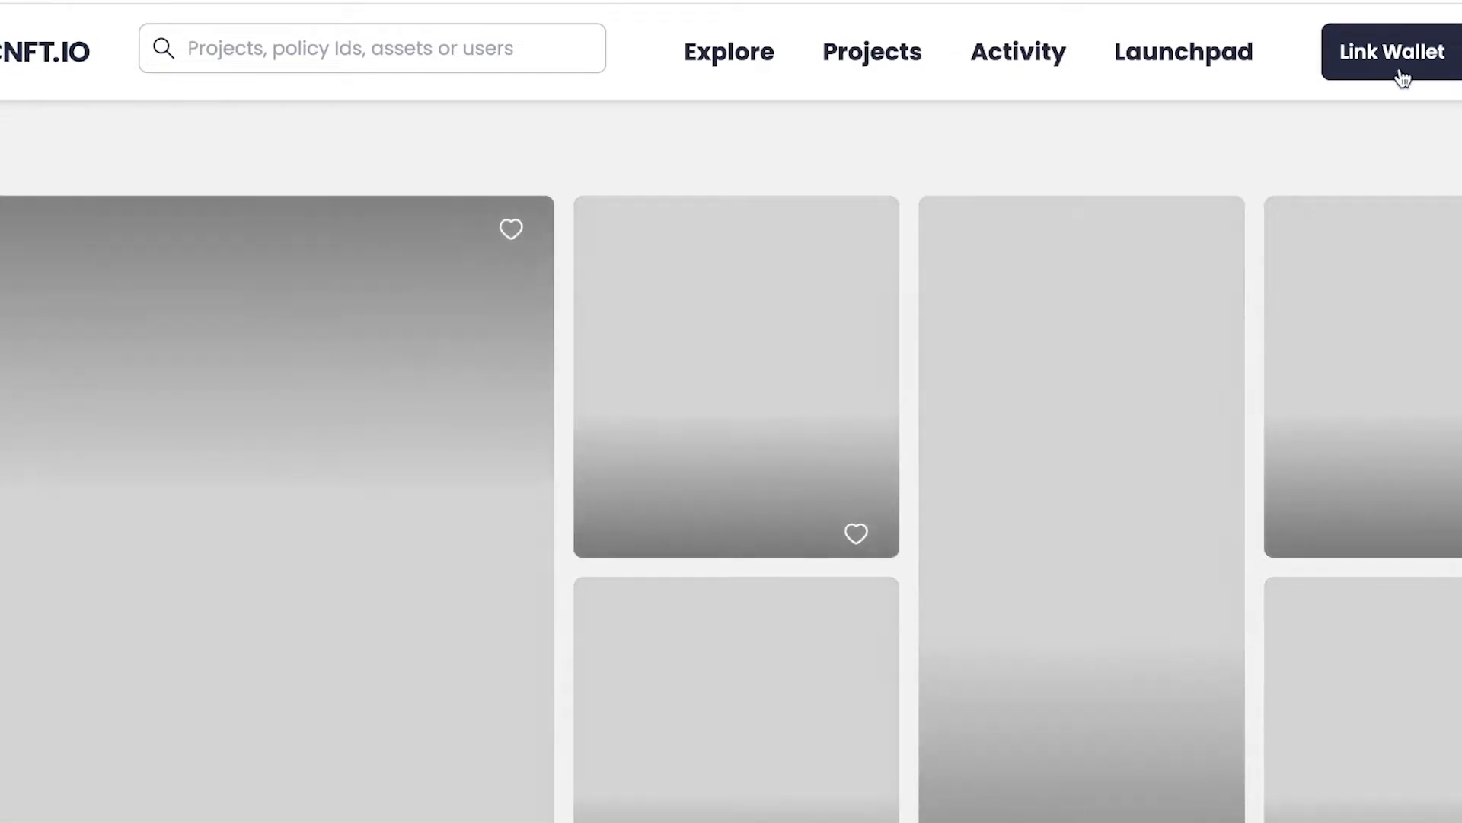
mouse_move(1404, 65)
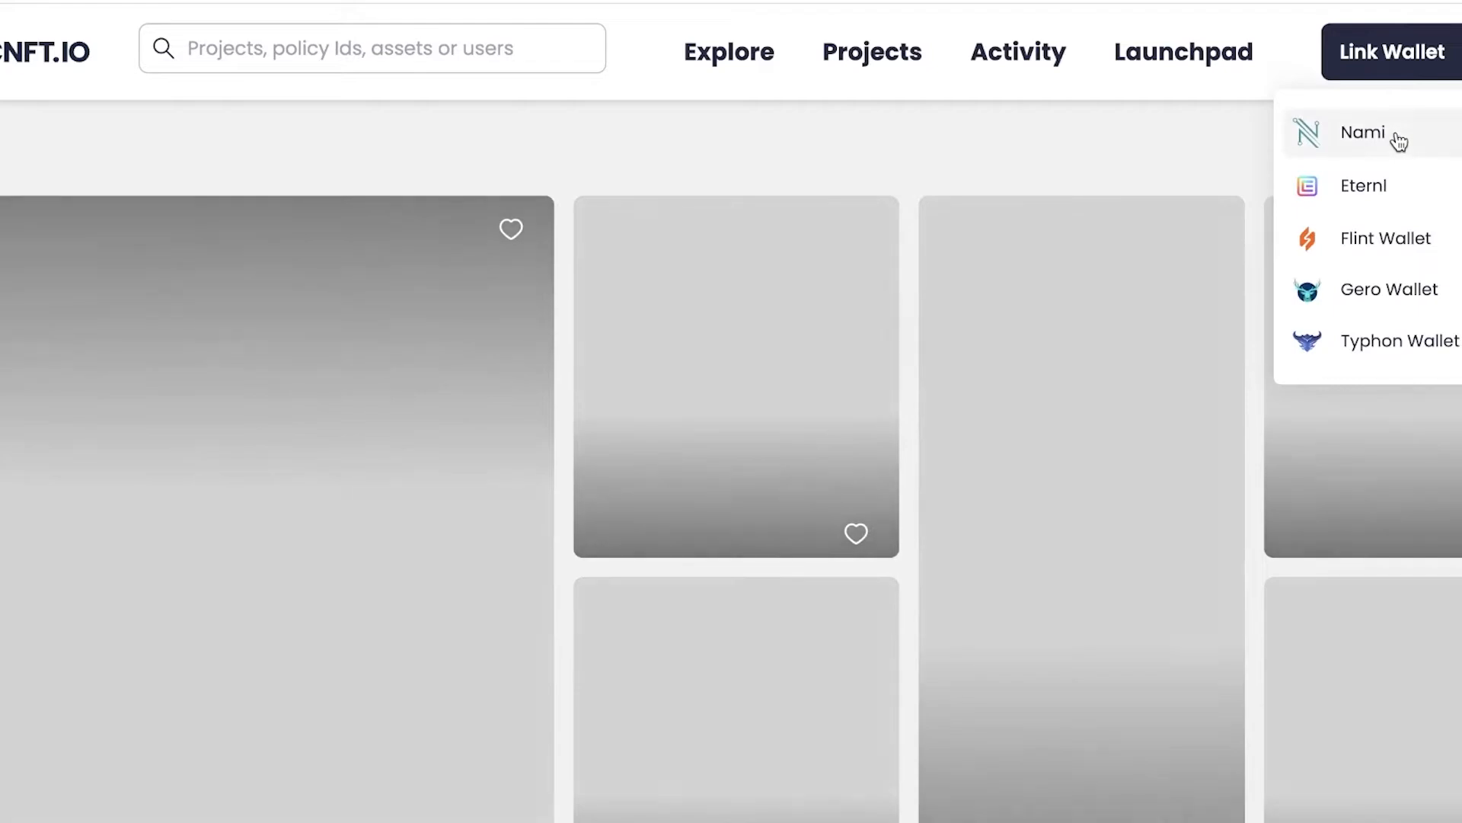
click(1397, 139)
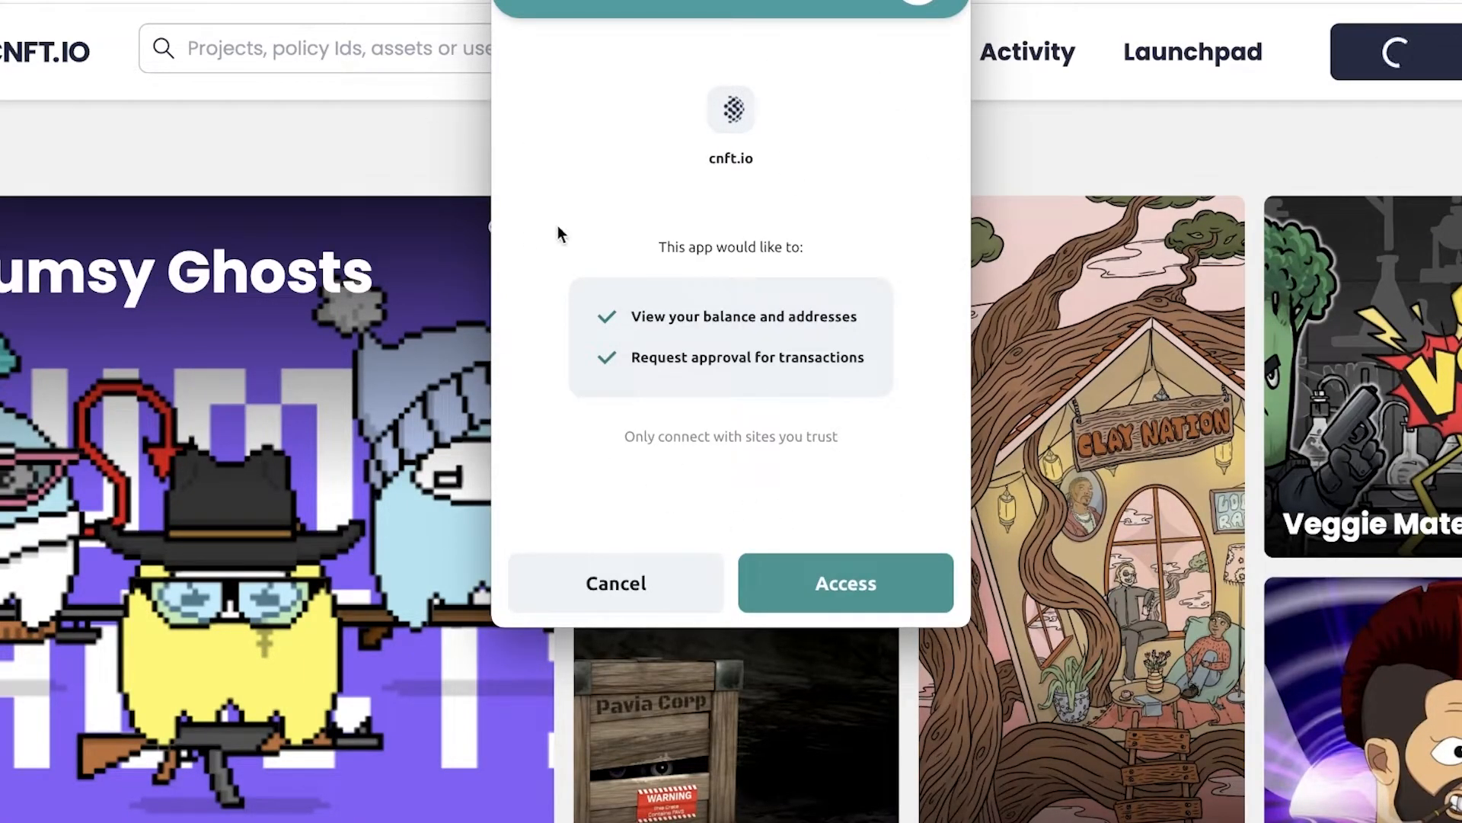
click(825, 584)
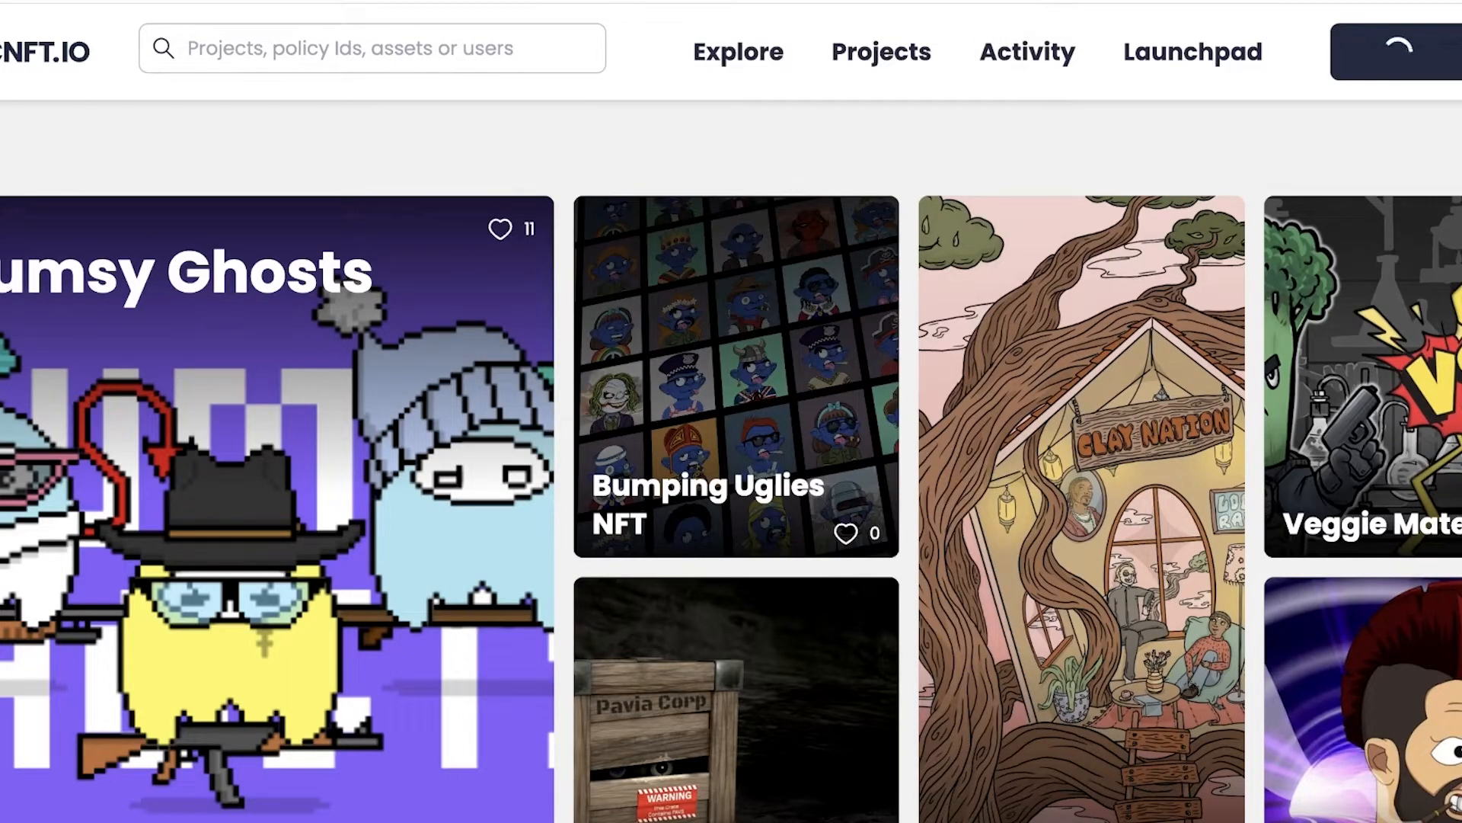
Open the linked account's dashboard and examine its Overview cards and Inventory section.
scroll(1358, 55, down, 4)
scroll(1352, 88, up, 4)
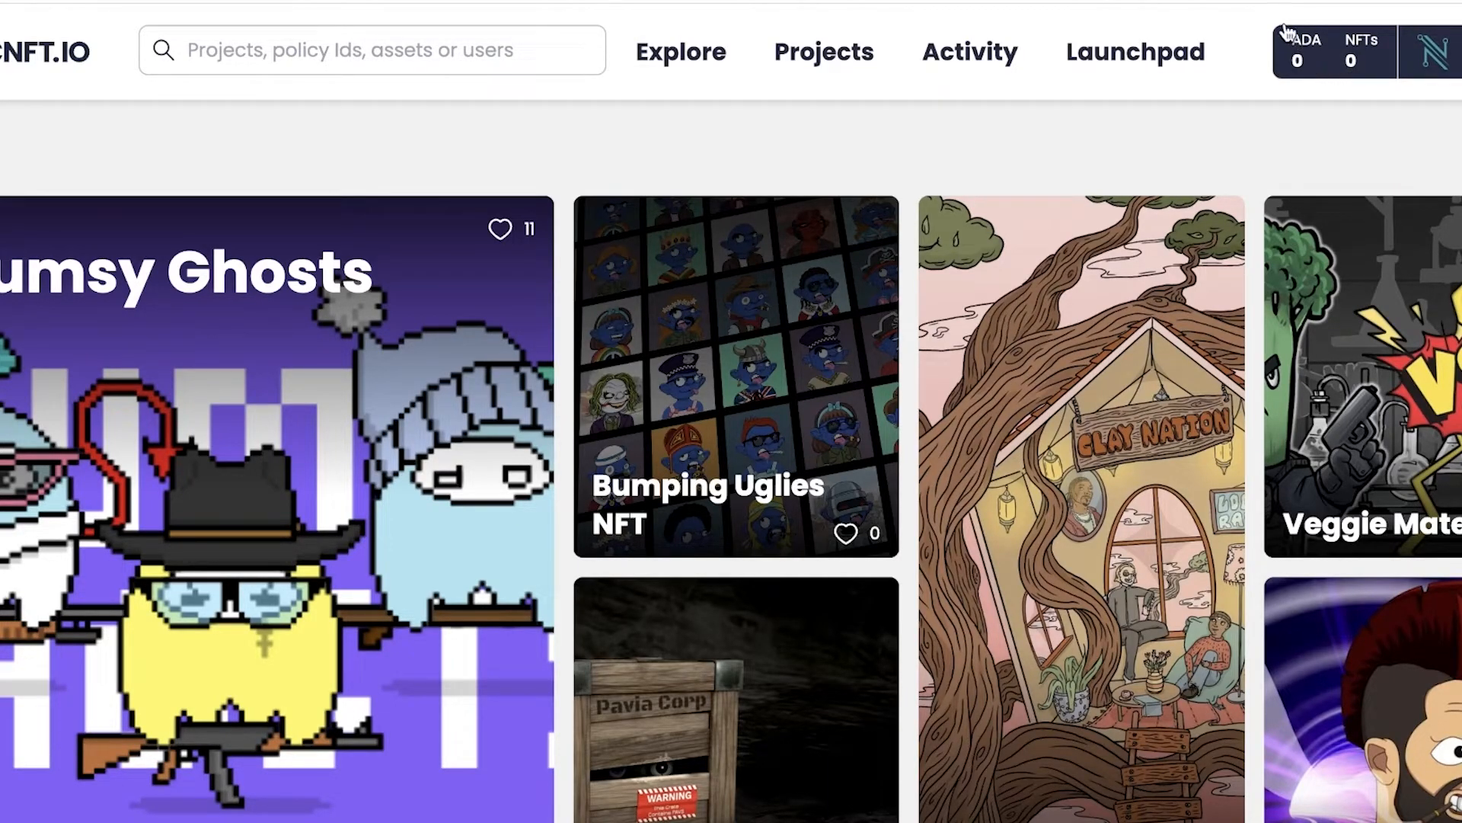
click(1374, 53)
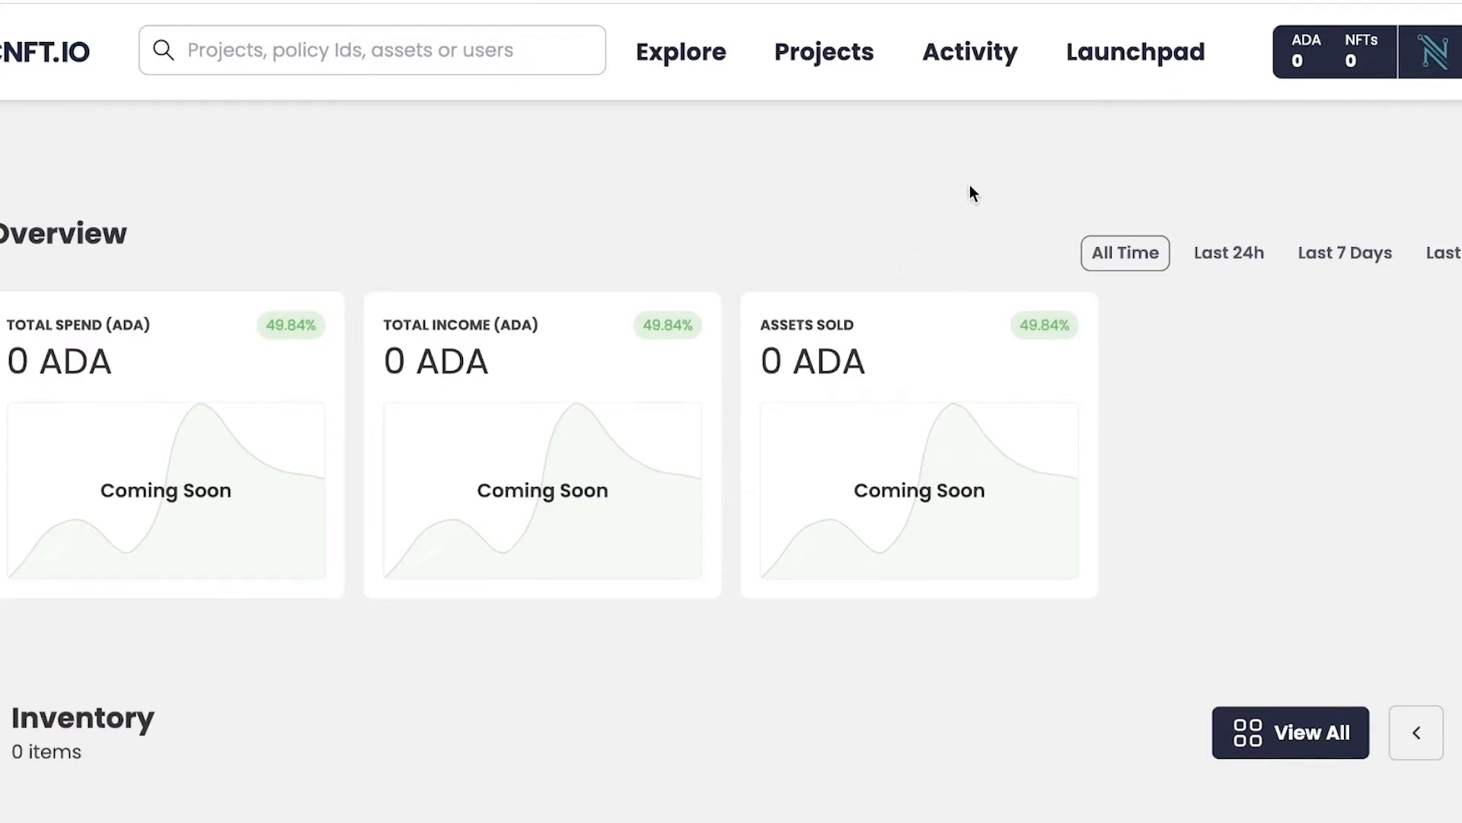
scroll(332, 556, down, 3)
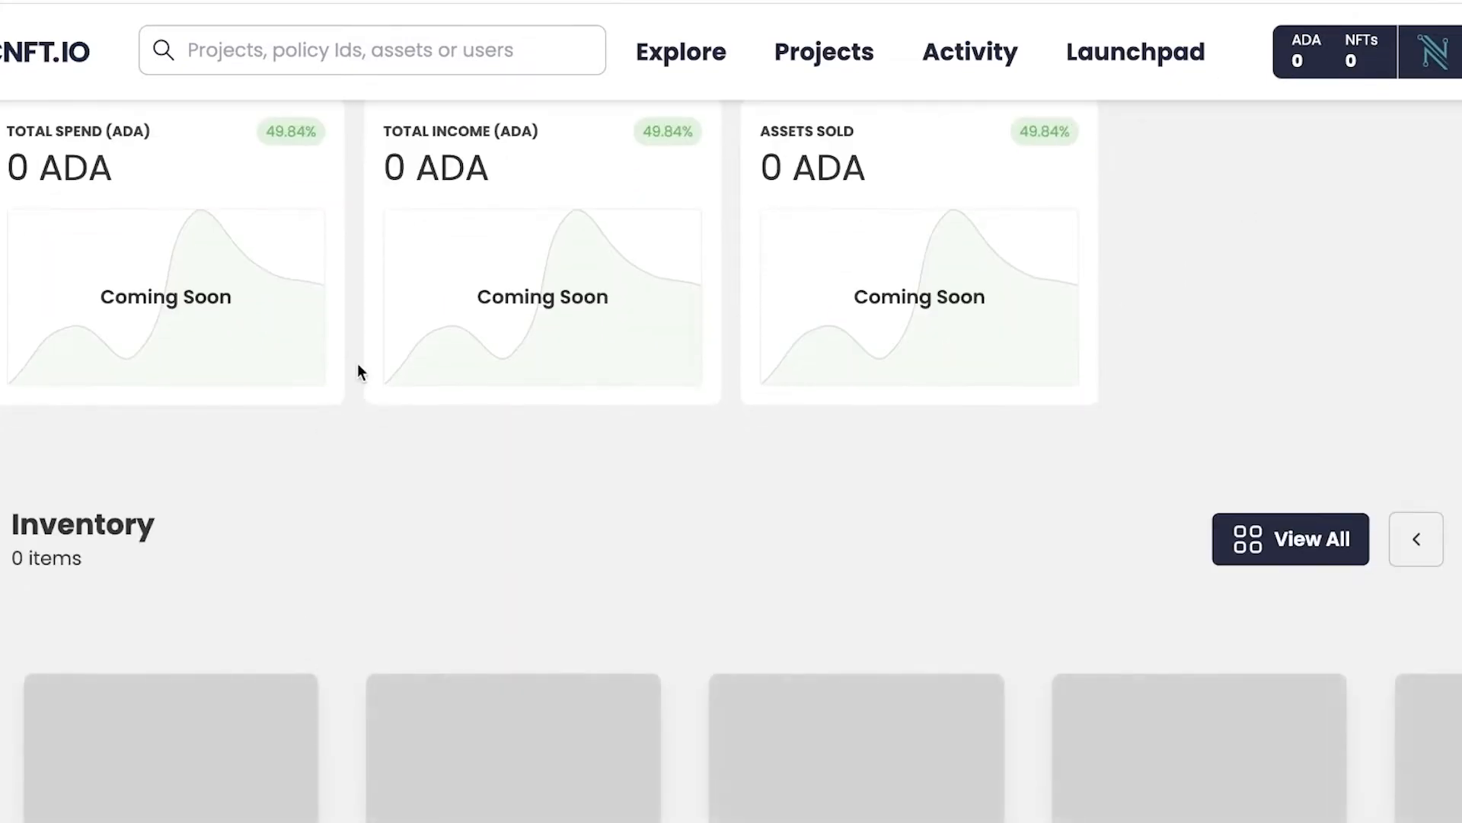
scroll(392, 373, up, 1)
scroll(150, 305, down, 4)
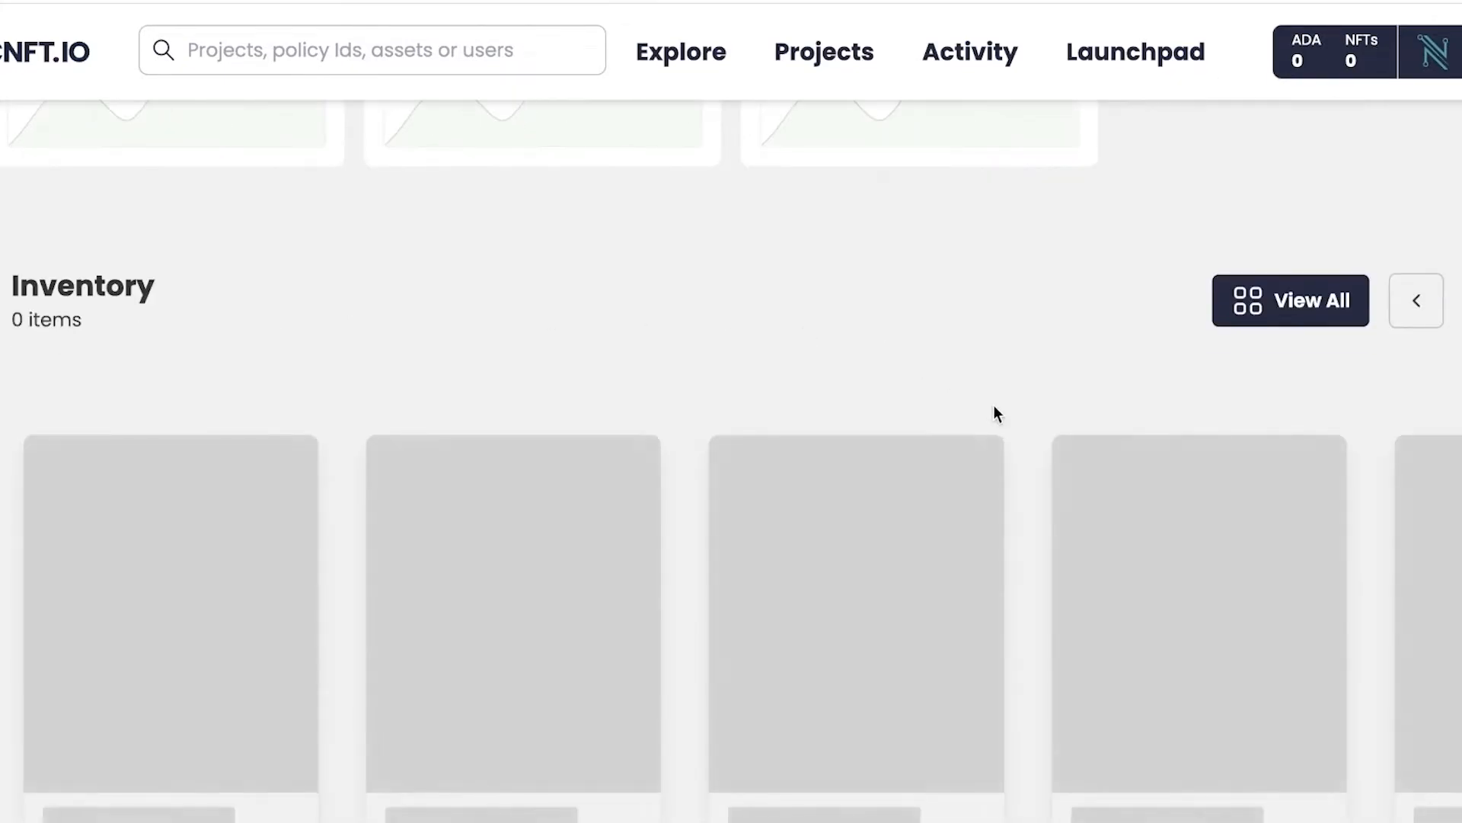
scroll(1105, 442, up, 5)
Browse the Explore listings and open the Underwater Model#18 NFT from the oddity project.
click(663, 55)
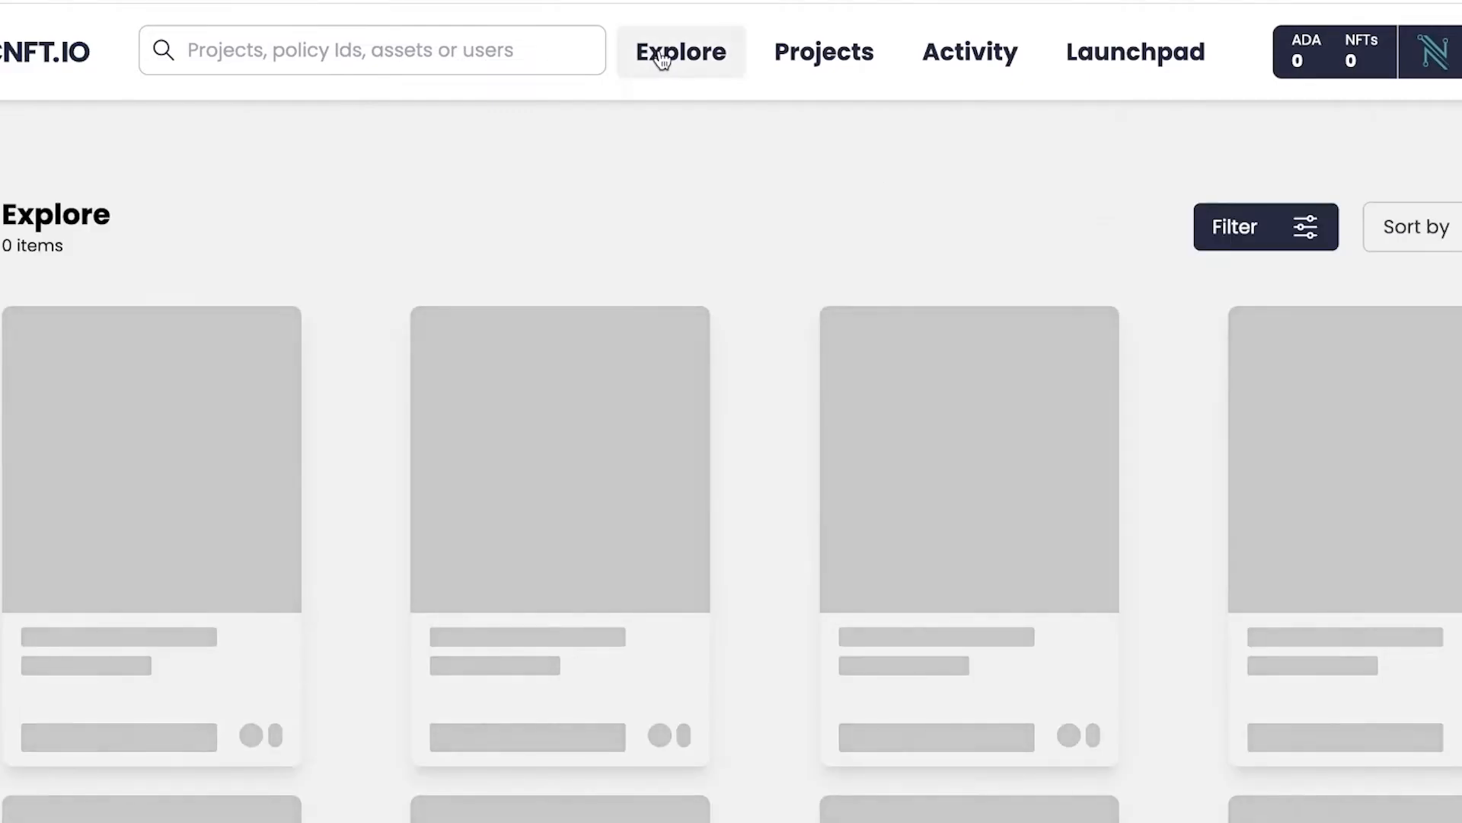
scroll(437, 267, down, 10)
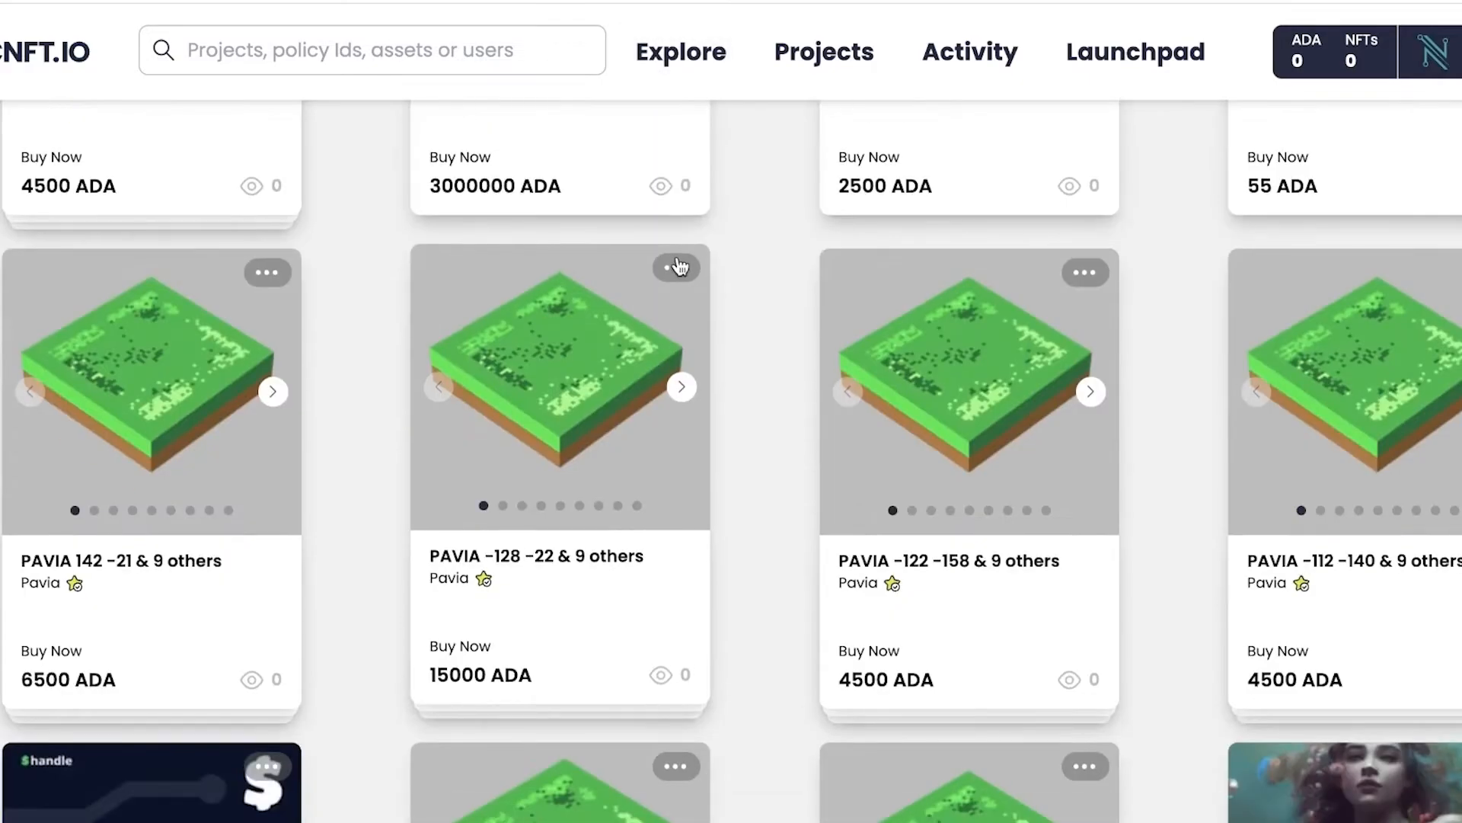
scroll(1372, 419, down, 1)
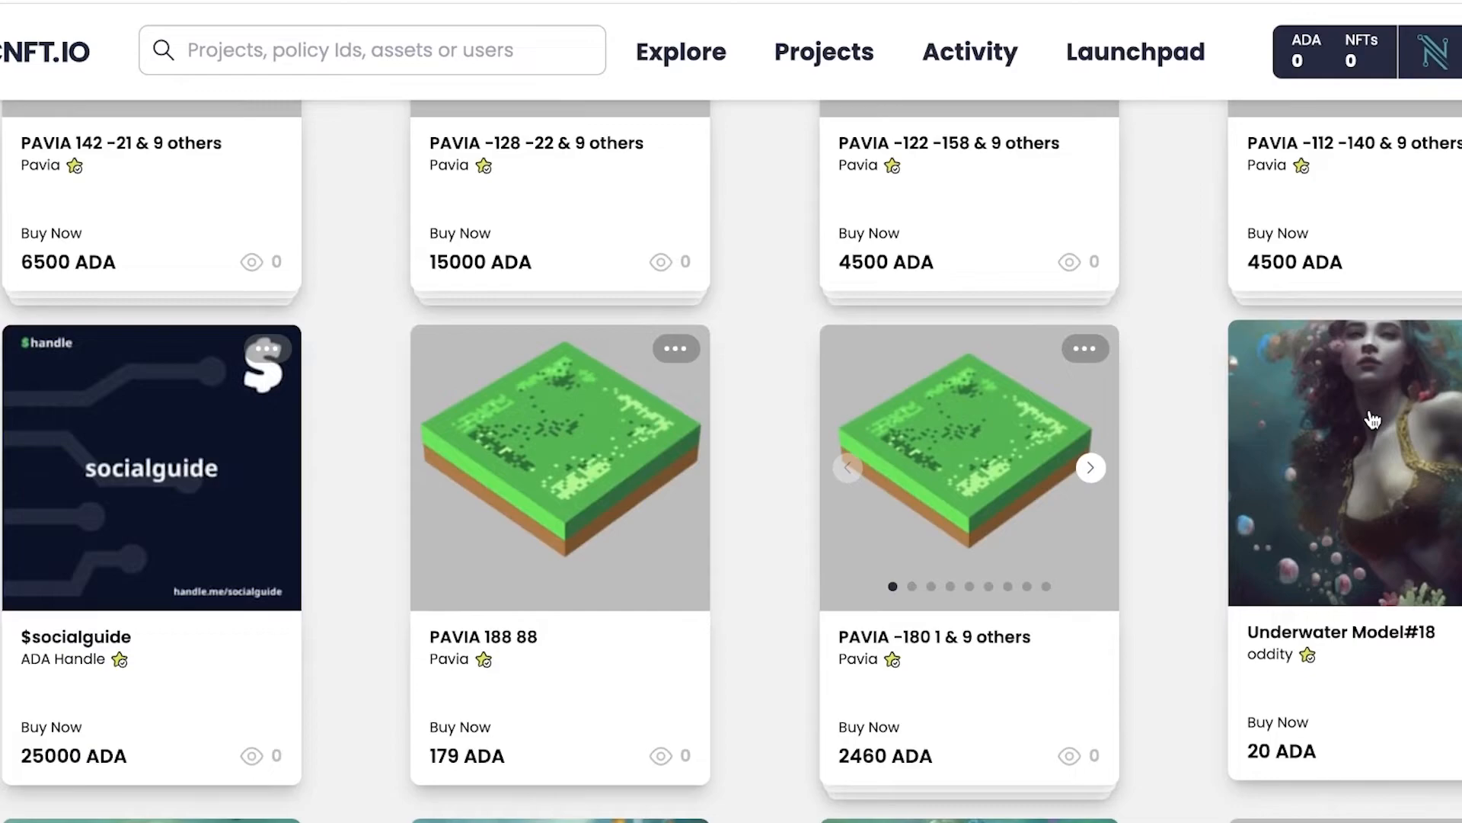
scroll(1373, 420, down, 1)
click(1376, 366)
Start the immediate purchase of the Underwater Model#18 NFT.
scroll(1287, 350, down, 8)
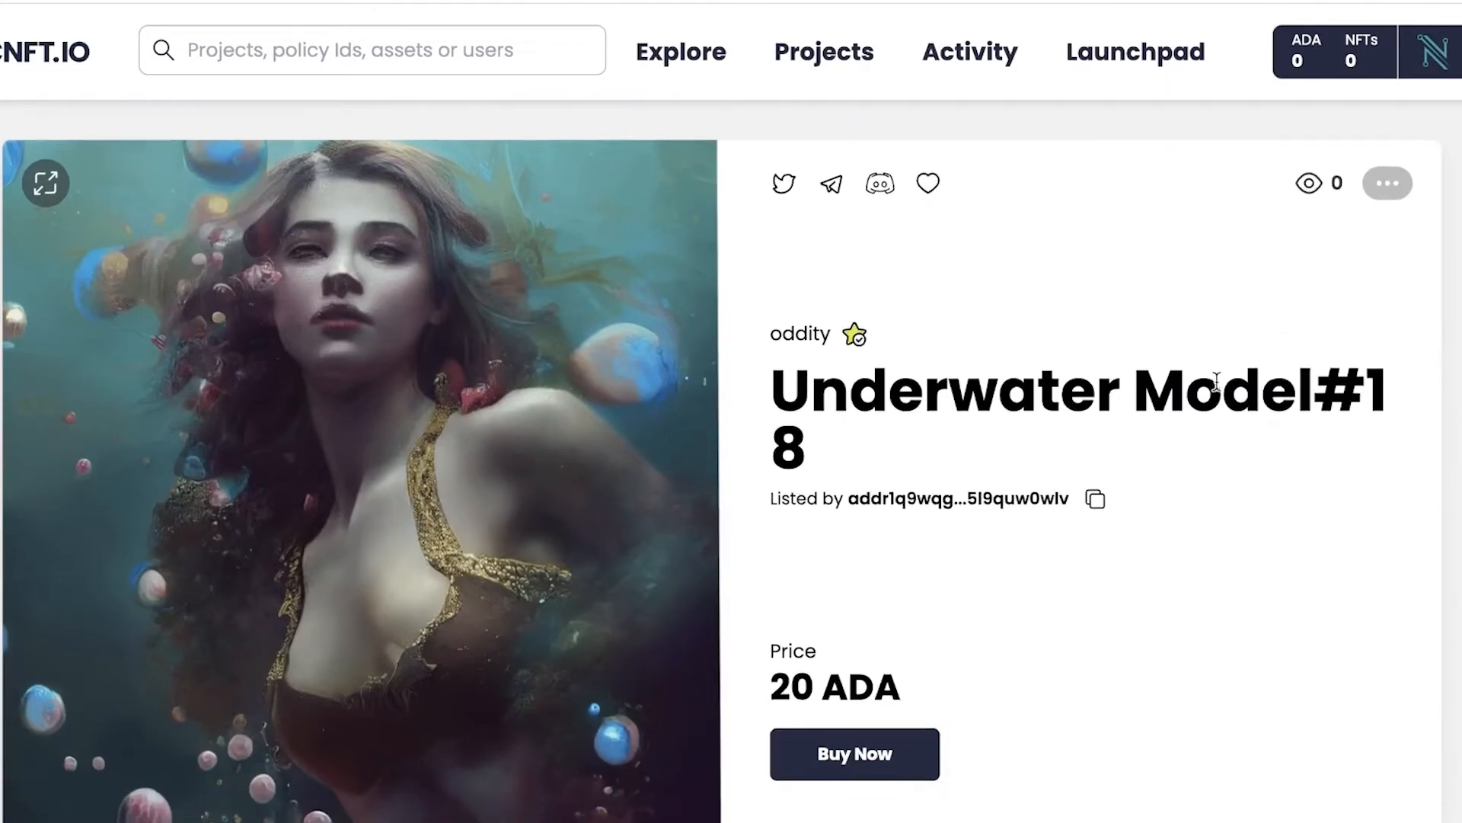
scroll(940, 506, down, 3)
click(868, 499)
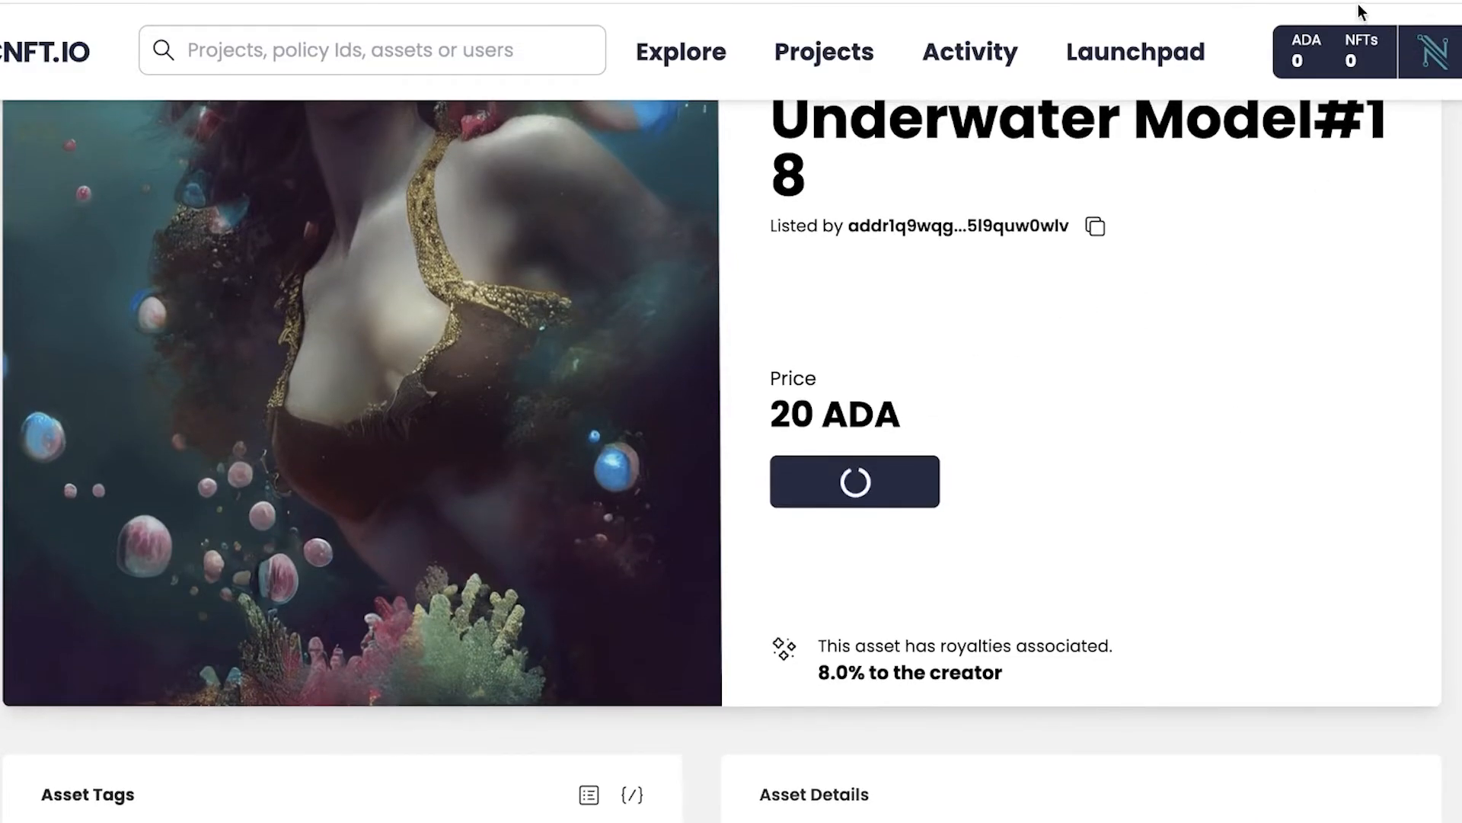
View the collateral requirements in the Nami wallet's account options, then close the dialog and the wallet.
click(1351, 6)
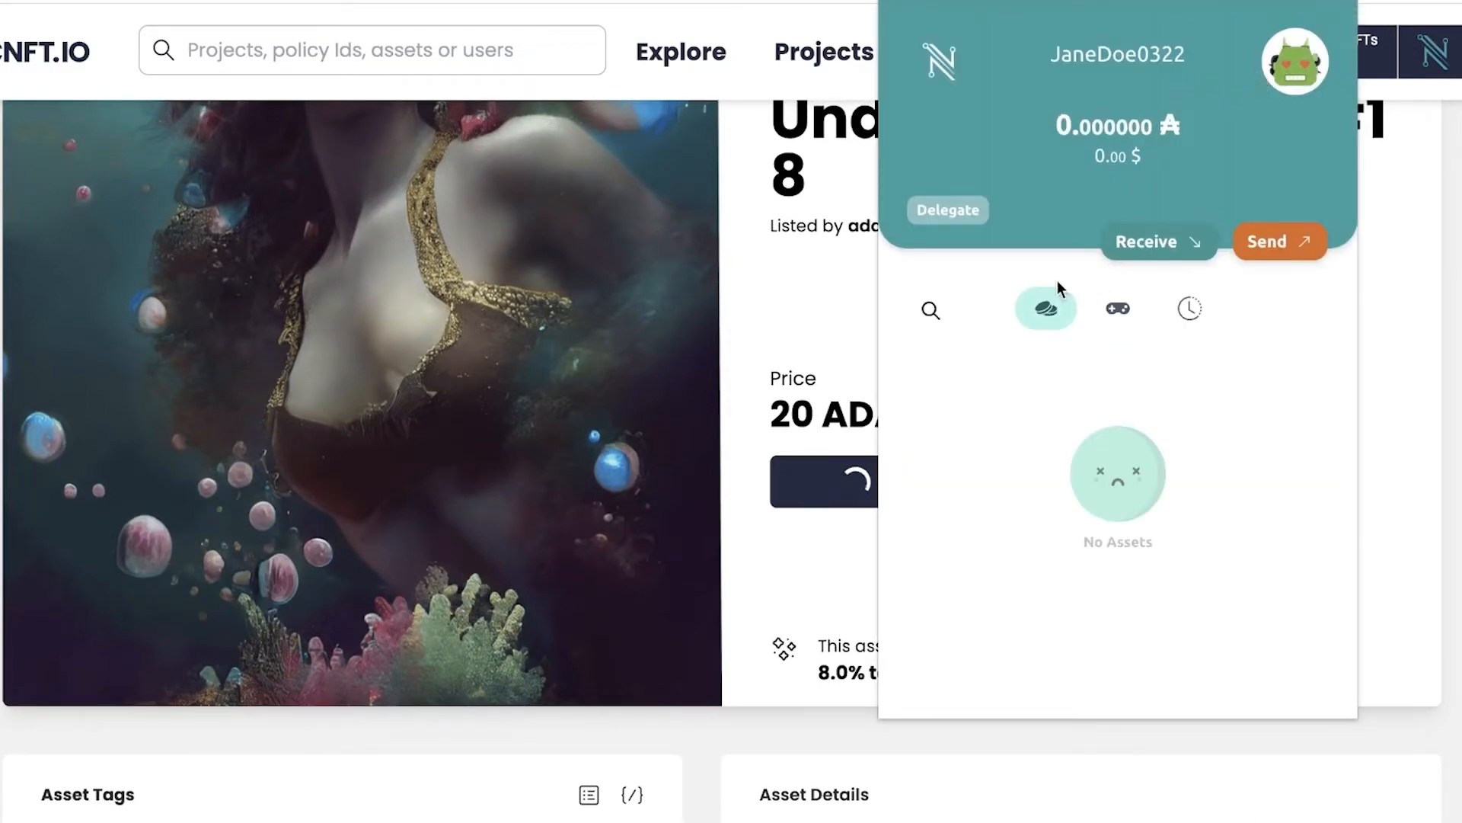
click(1295, 61)
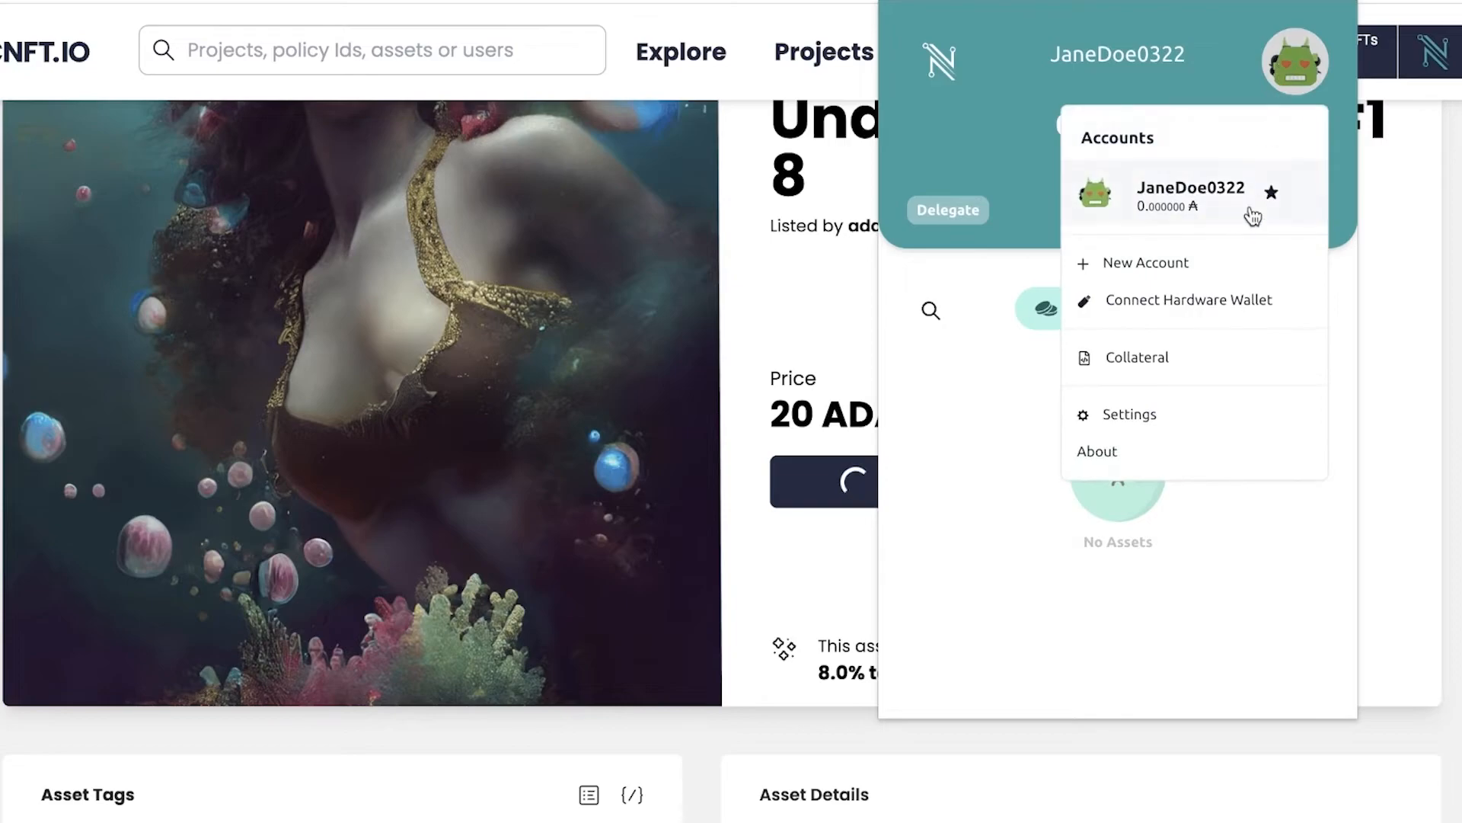
click(1165, 359)
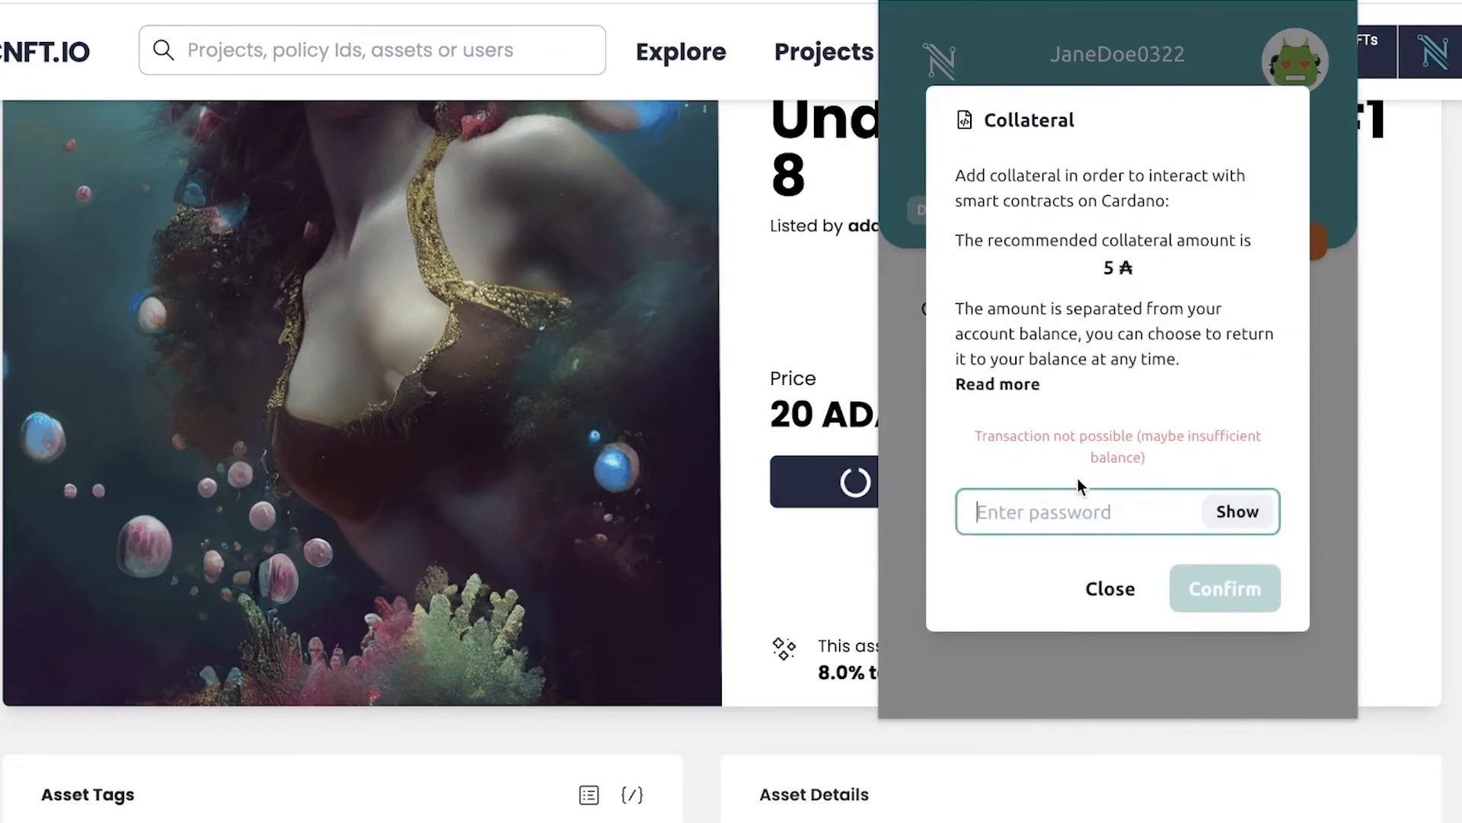
text(a)
click(1135, 585)
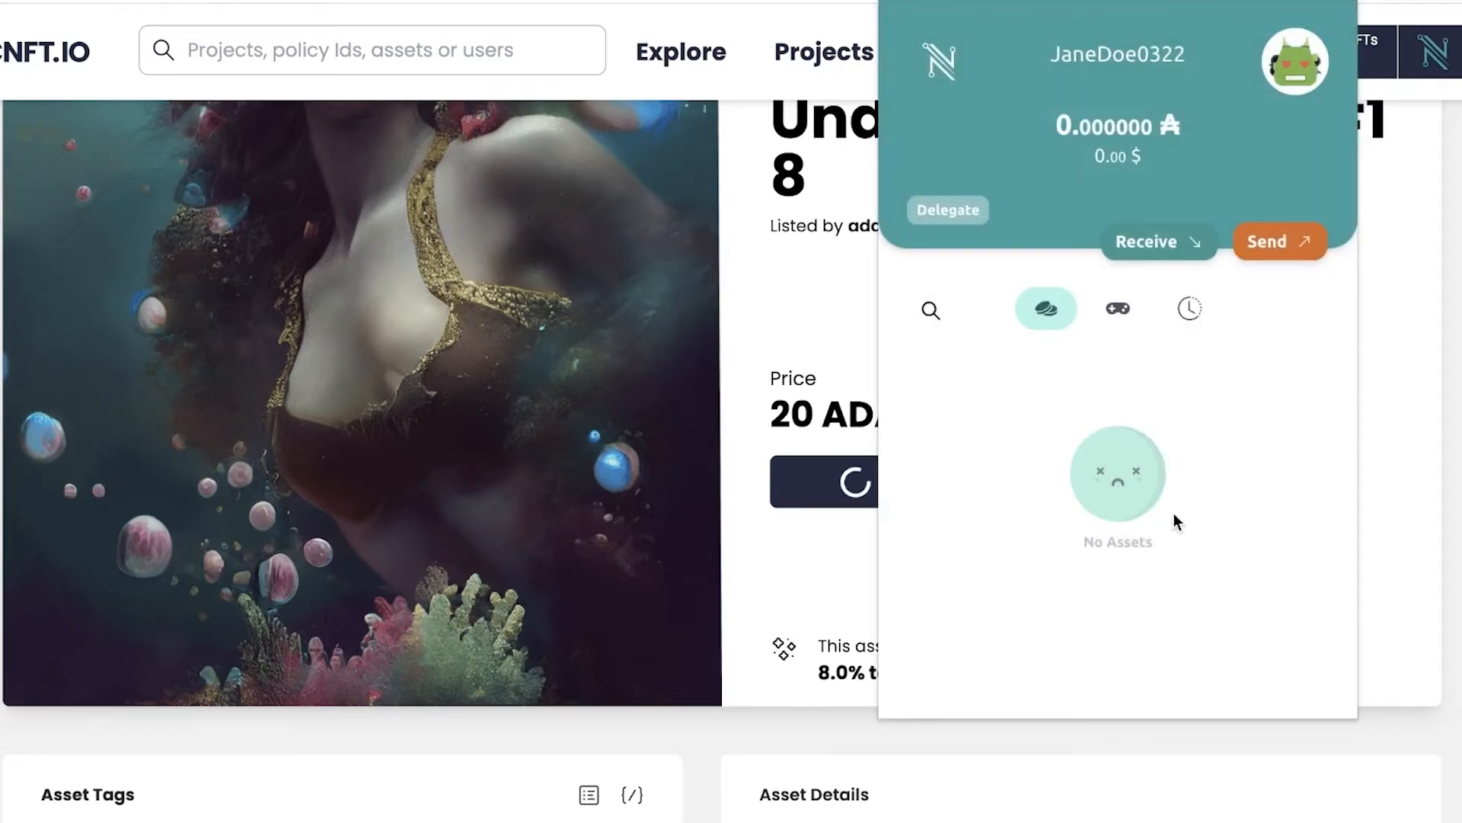
click(1368, 38)
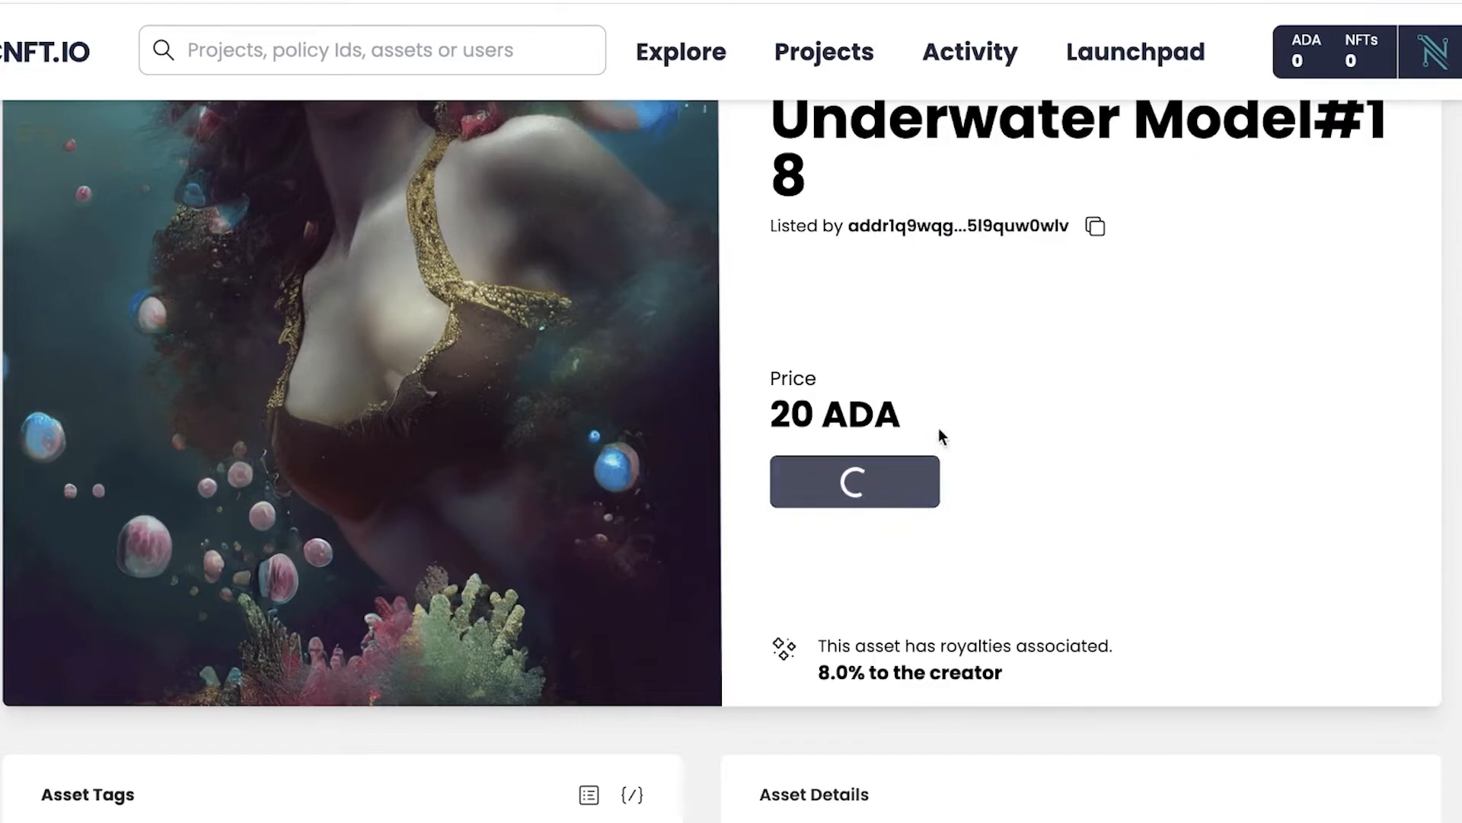
Review the Underwater Model#18 listing's price, royalties, asset tags and asset details.
scroll(991, 419, down, 1)
scroll(960, 578, up, 4)
scroll(884, 724, down, 4)
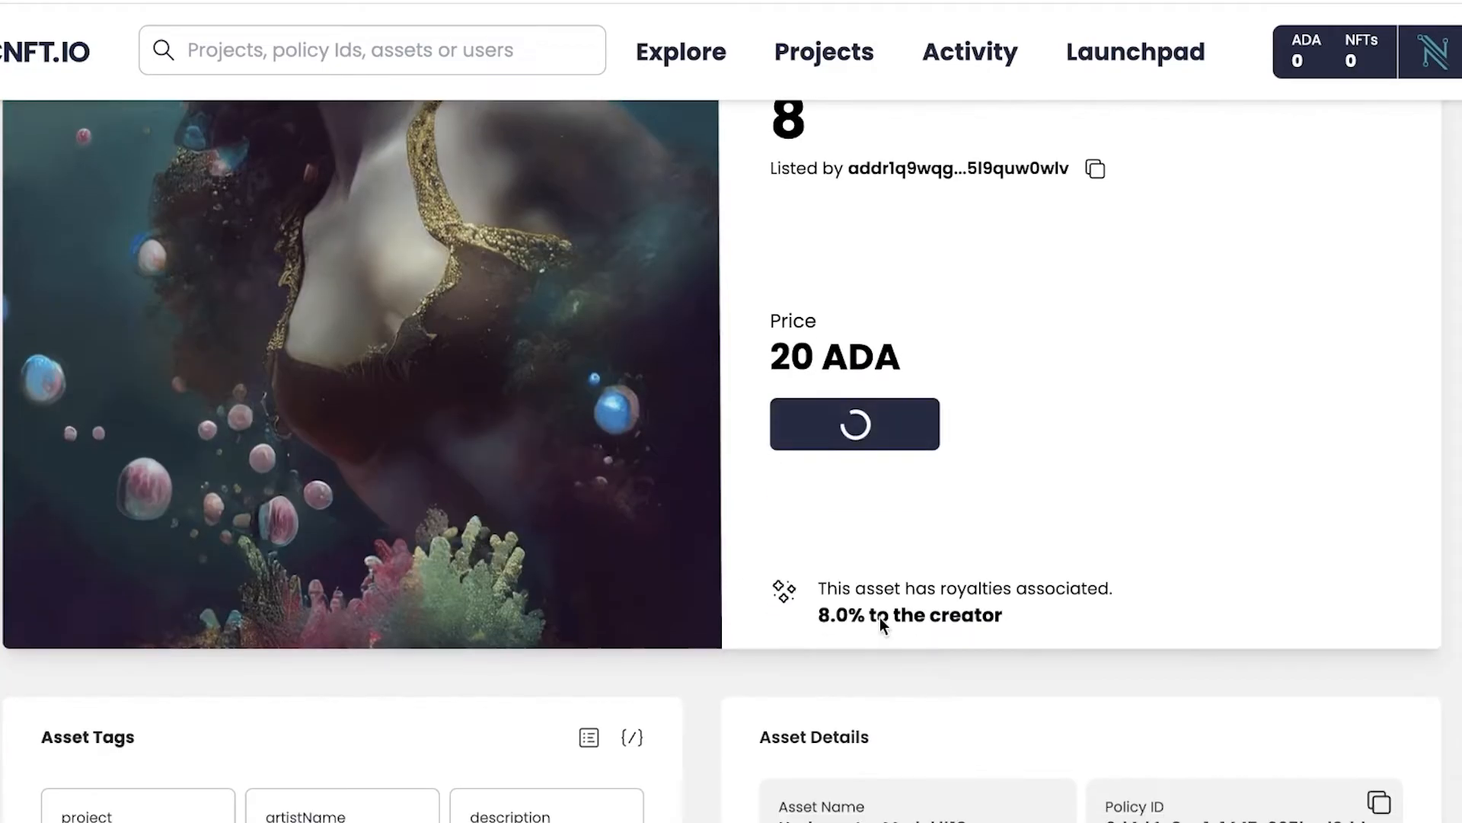
scroll(914, 518, down, 4)
scroll(968, 377, up, 5)
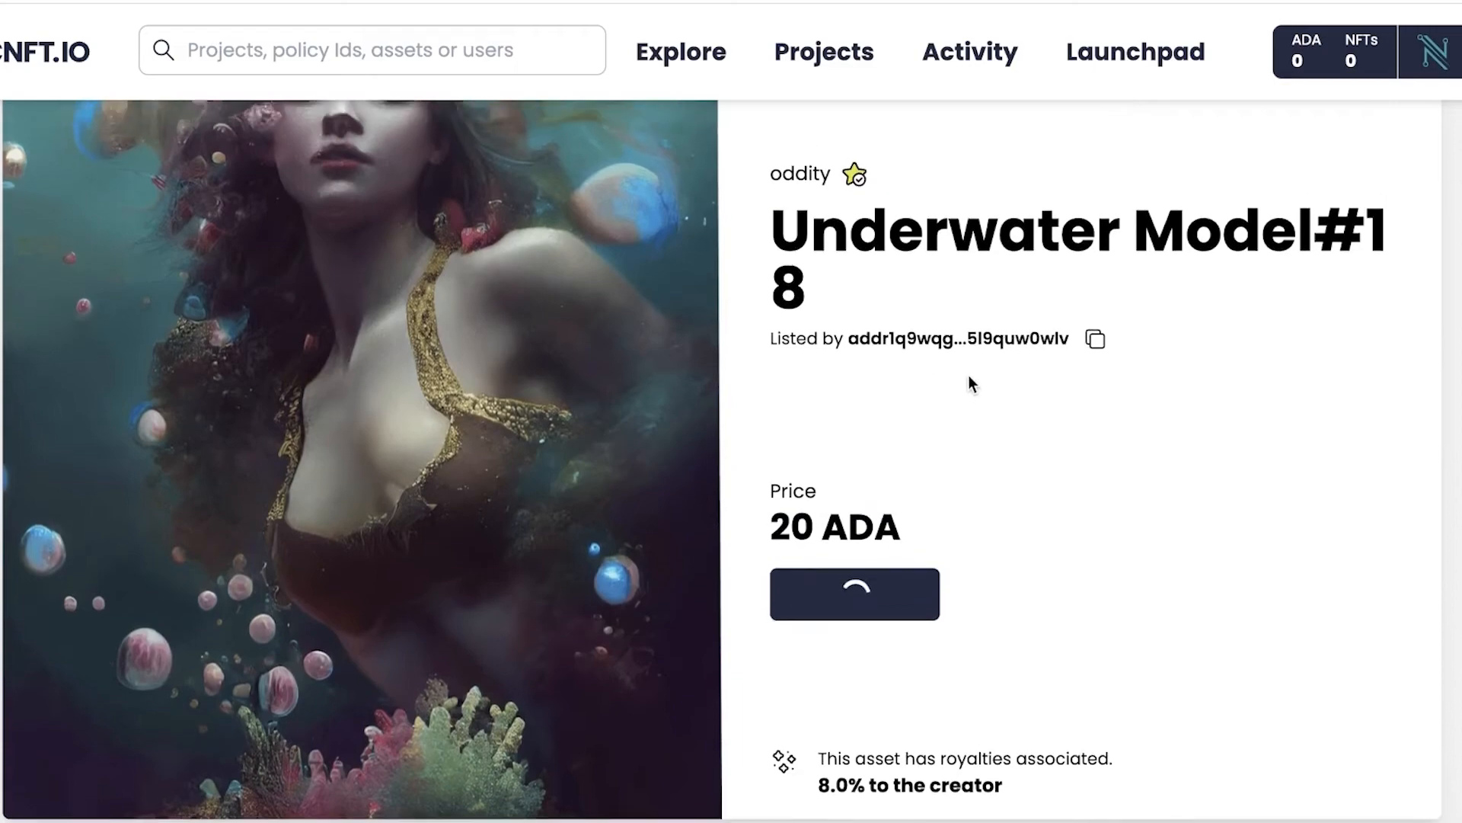
Open the new project form from the account's projects page, review its detail, image, category and launchpad fields, and return to the homepage.
click(1435, 55)
click(1293, 201)
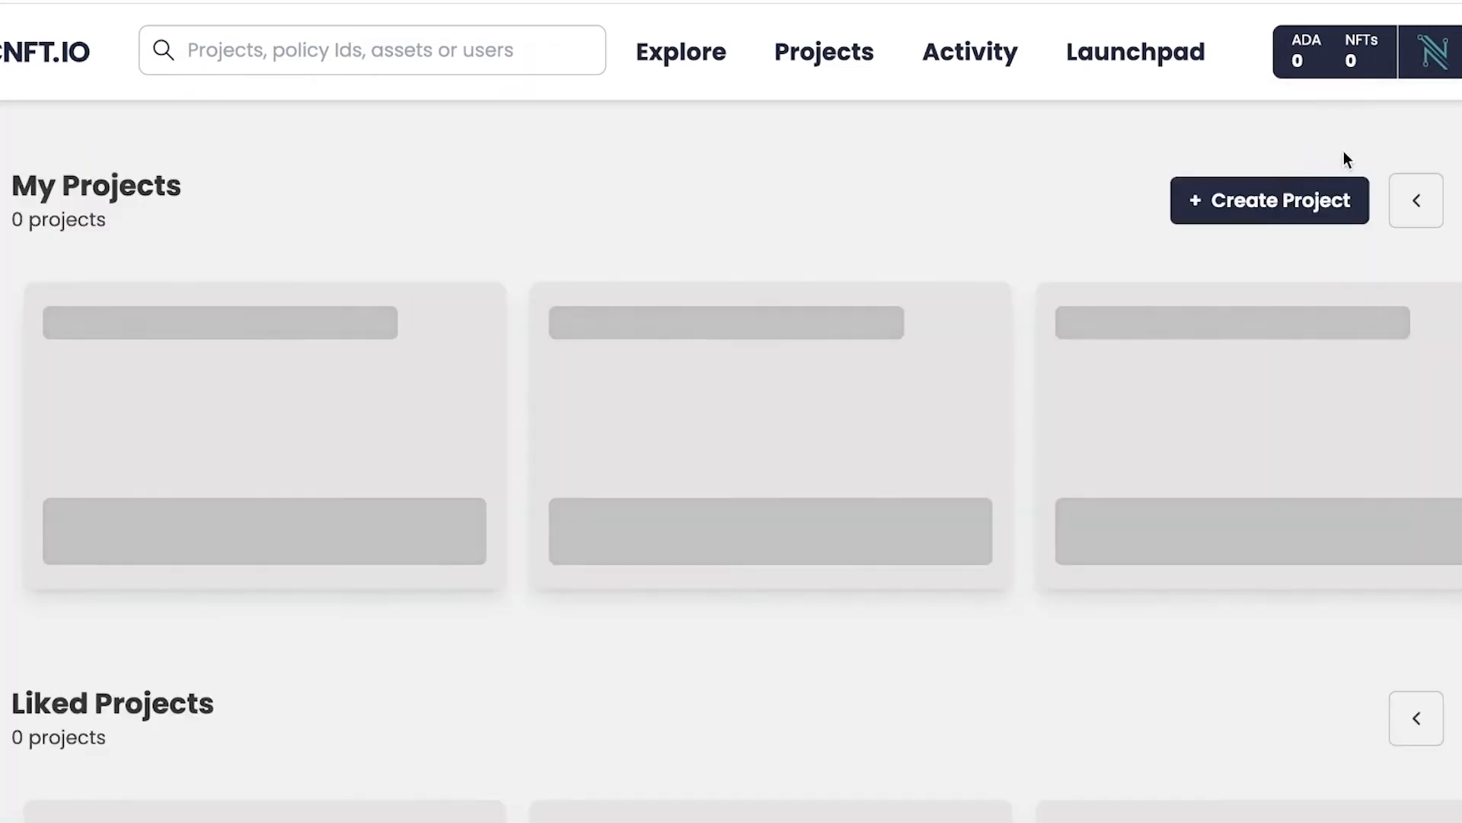
click(1239, 217)
scroll(762, 381, down, 15)
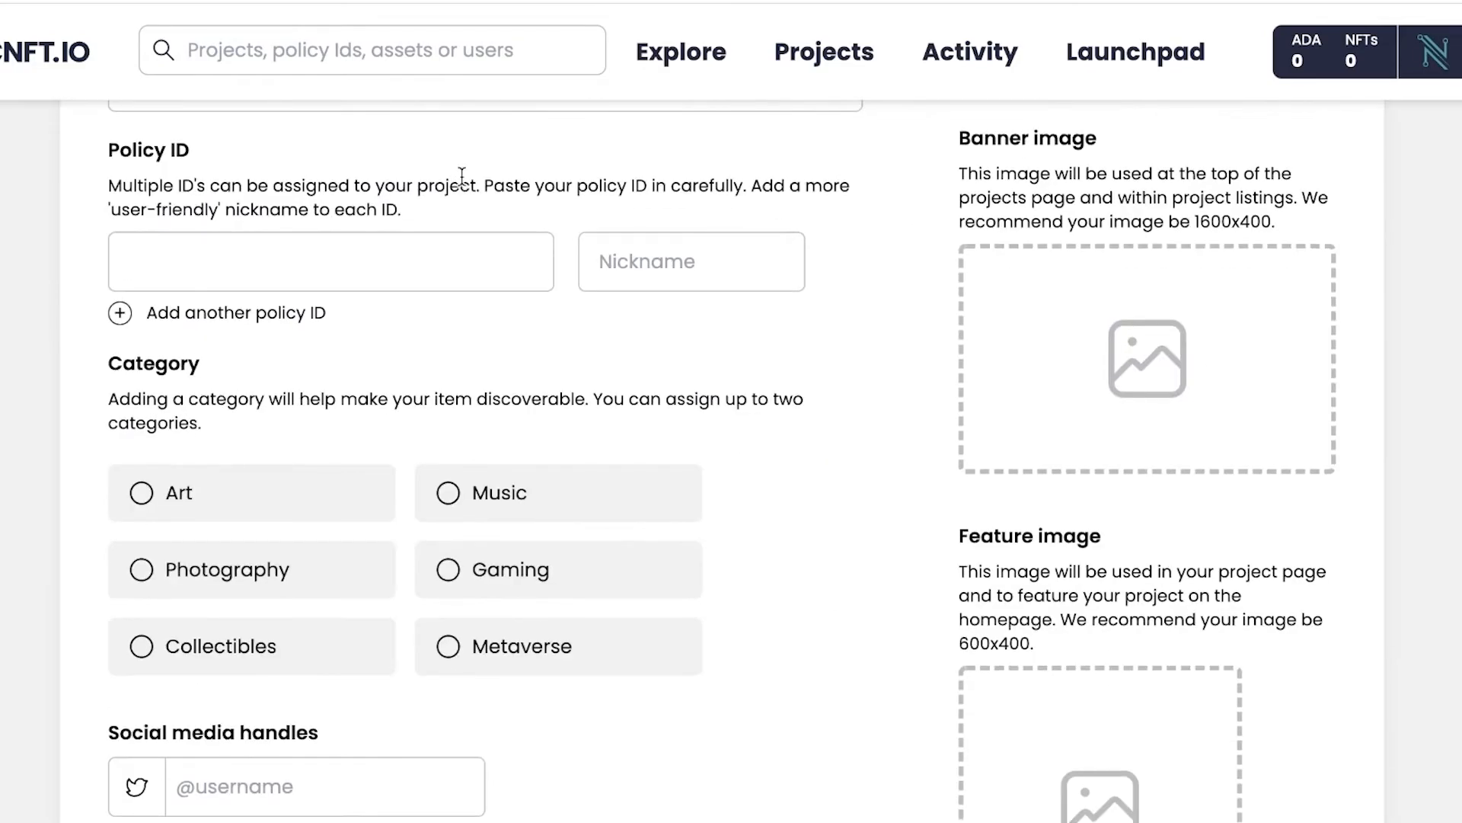
scroll(666, 473, down, 2)
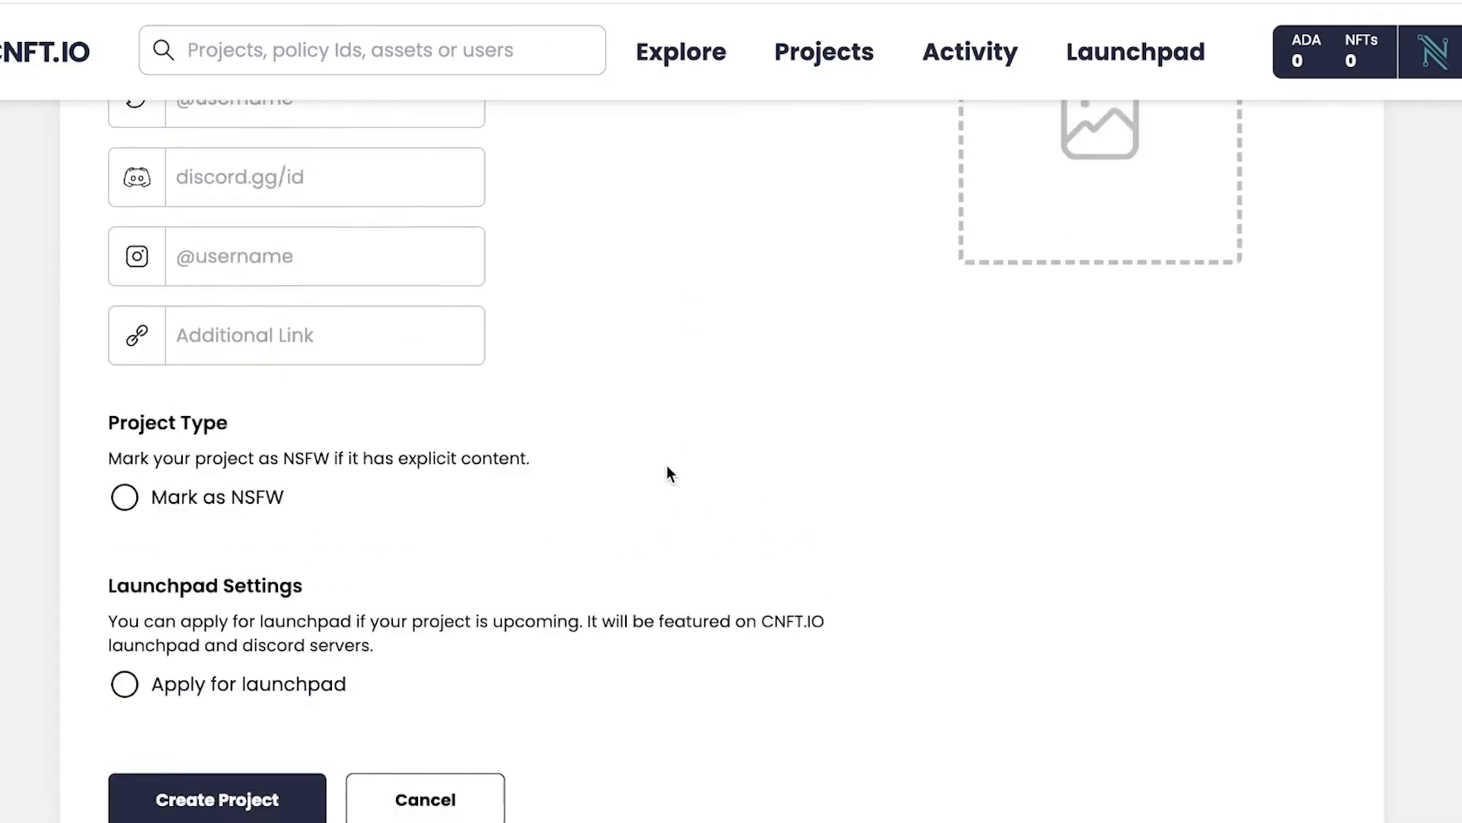
scroll(671, 427, up, 15)
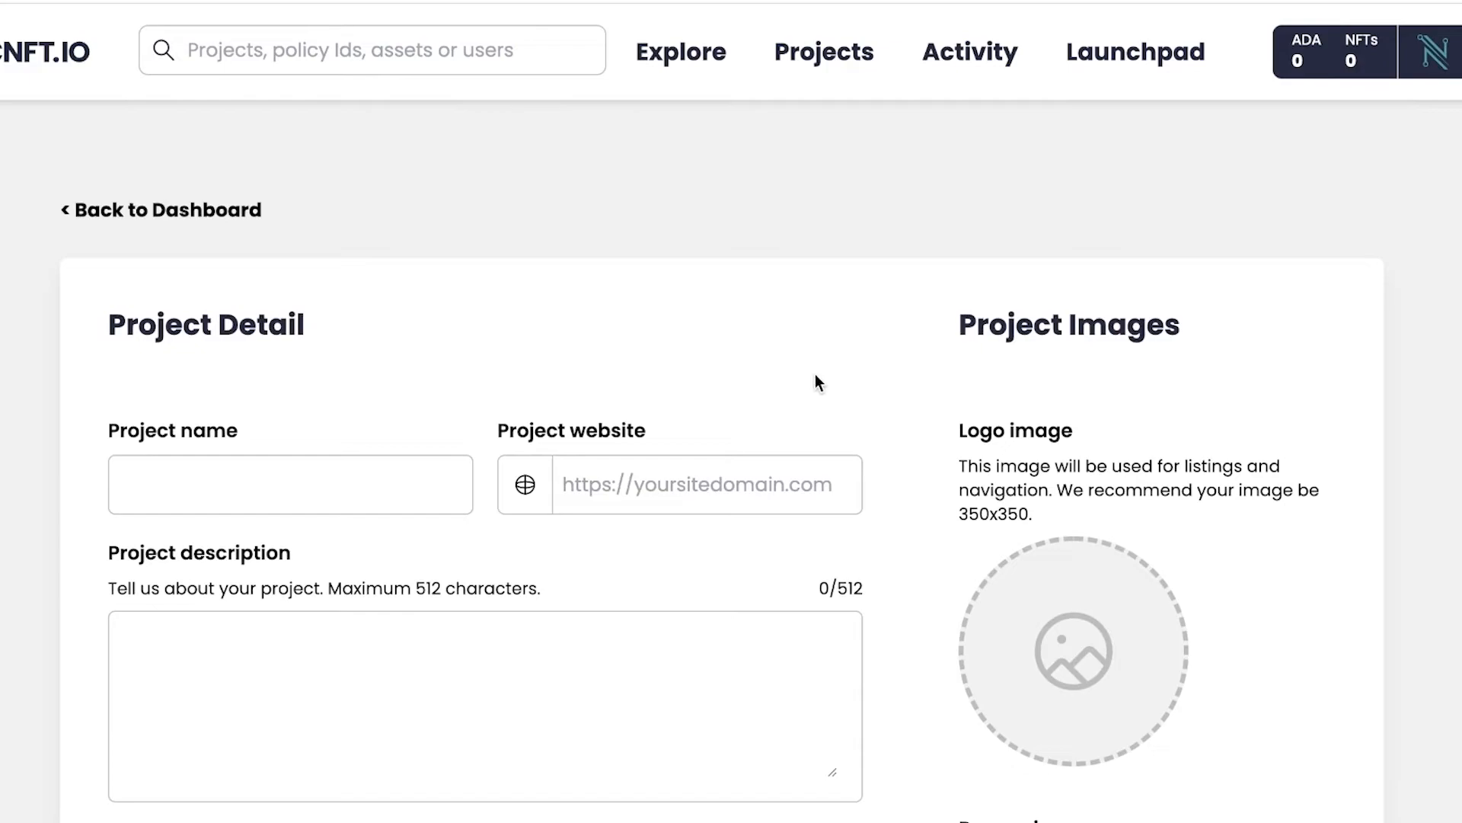
click(37, 55)
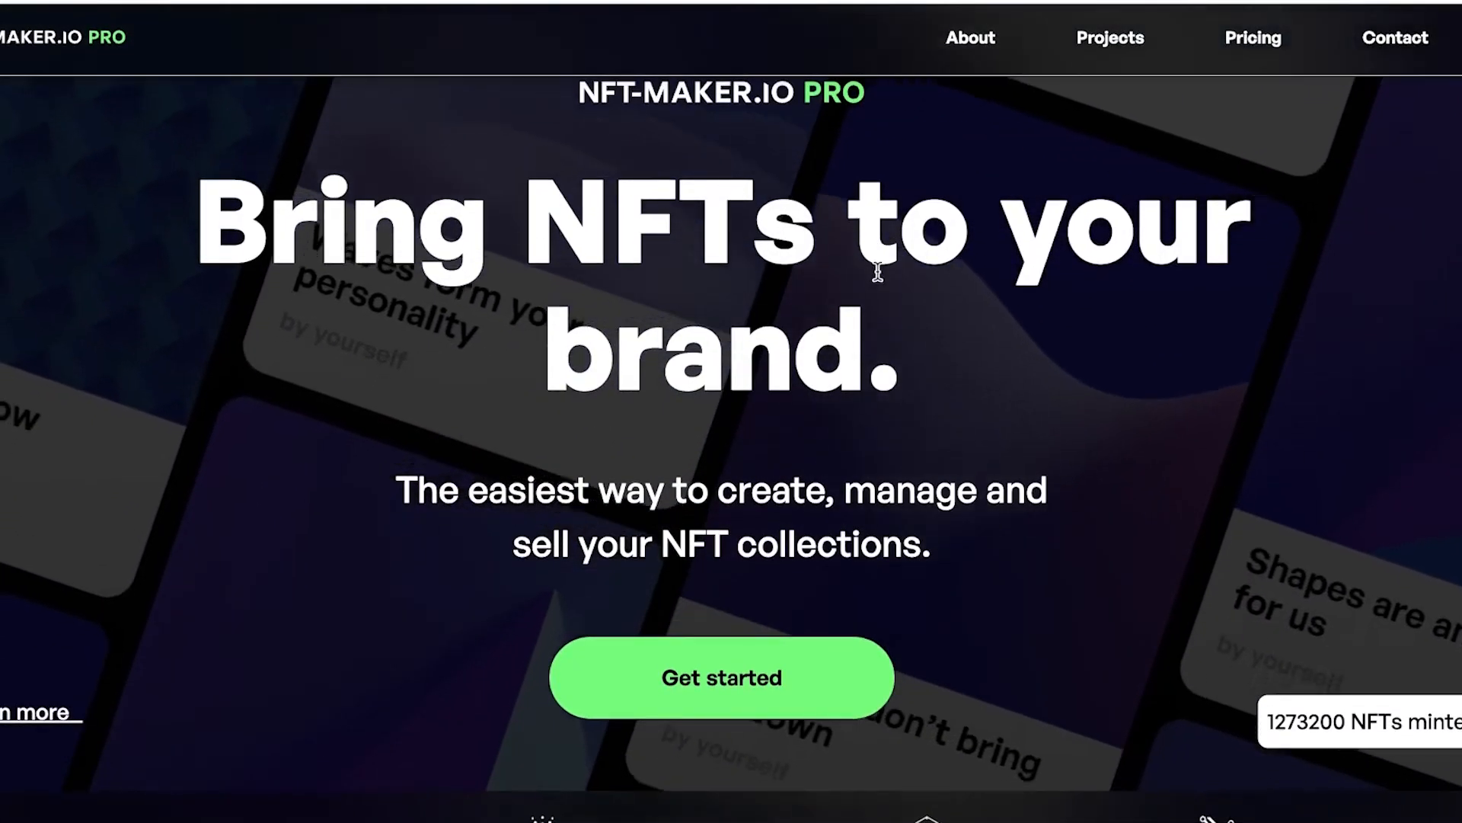
Switch to the NFT-MAKER.IO PRO website and look over its landing page.
scroll(878, 272, down, 4)
scroll(902, 259, up, 4)
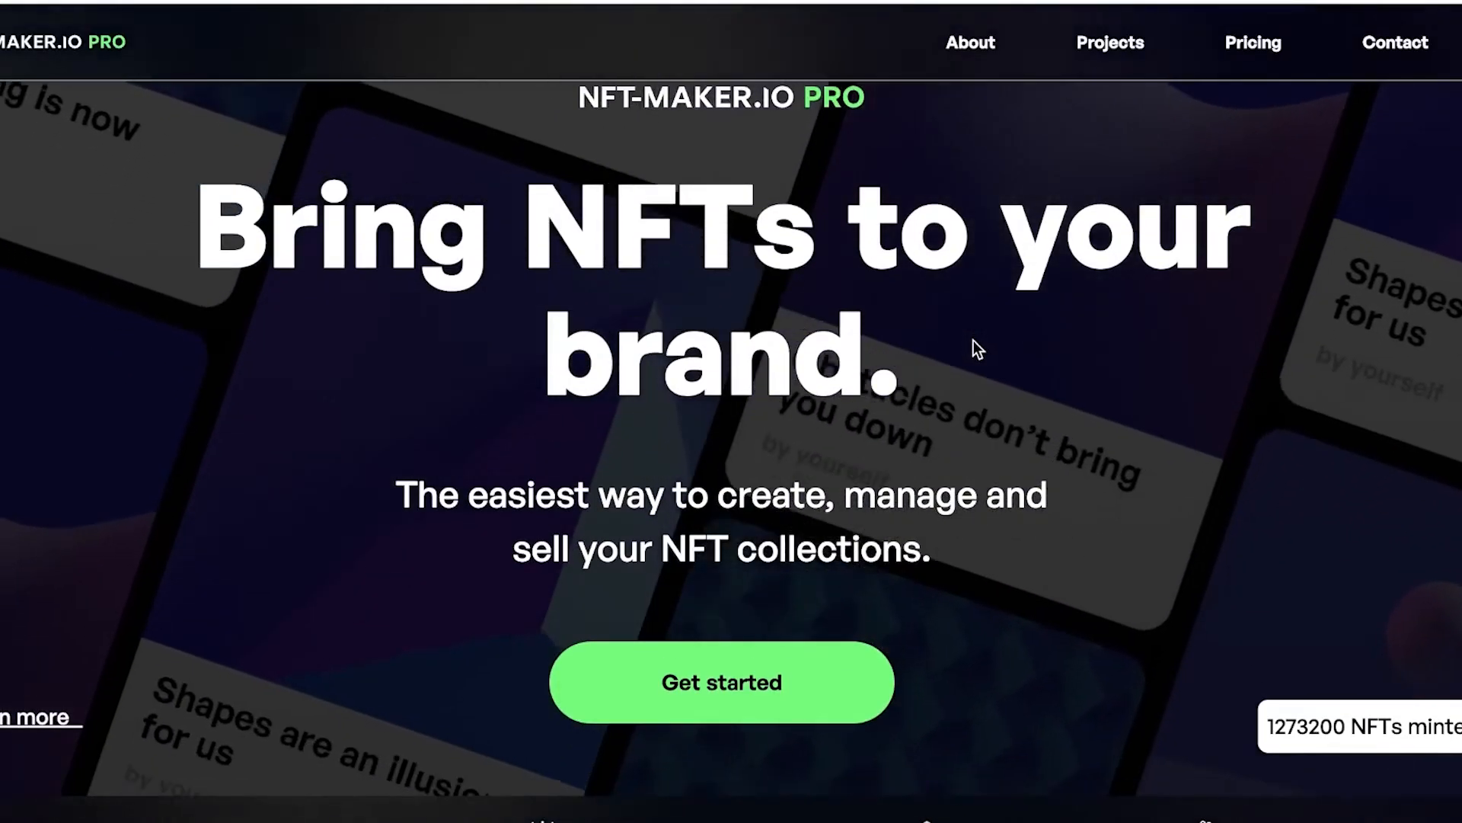
scroll(966, 359, down, 3)
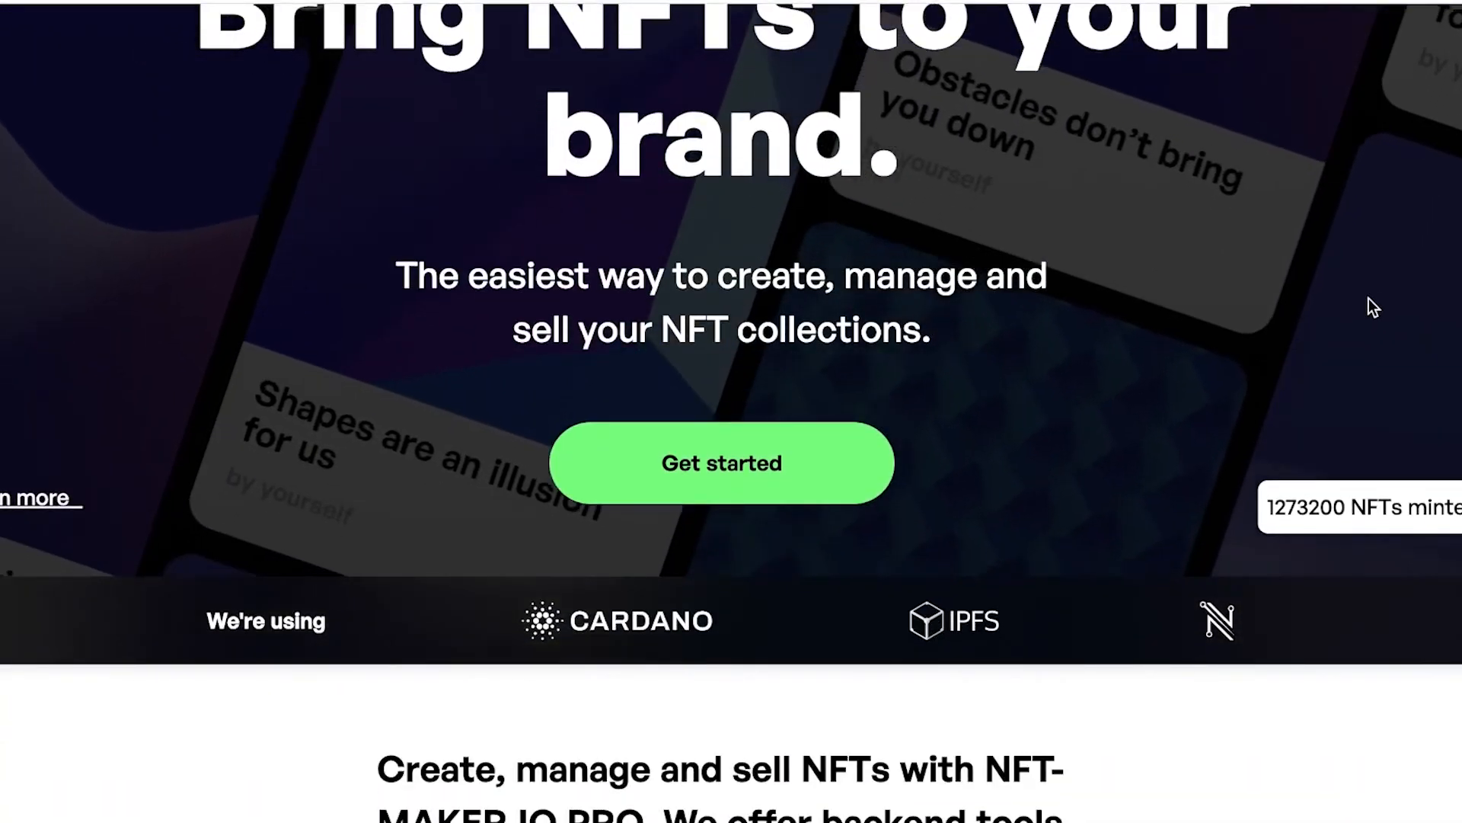
scroll(1367, 301, down, 5)
scroll(1356, 290, up, 6)
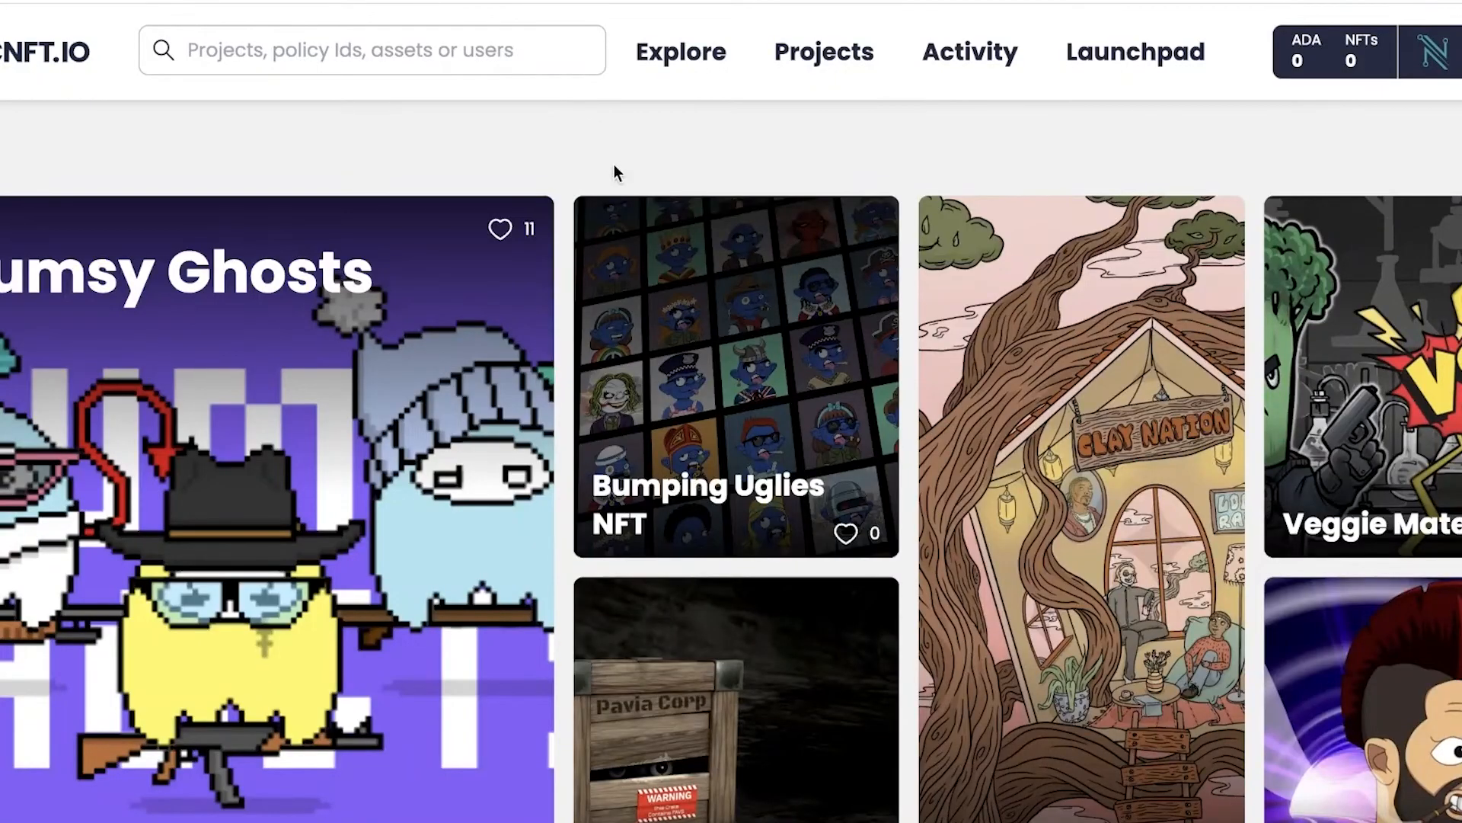
Return to CNFT.IO and browse the NFT listings further down its homepage.
scroll(614, 170, down, 10)
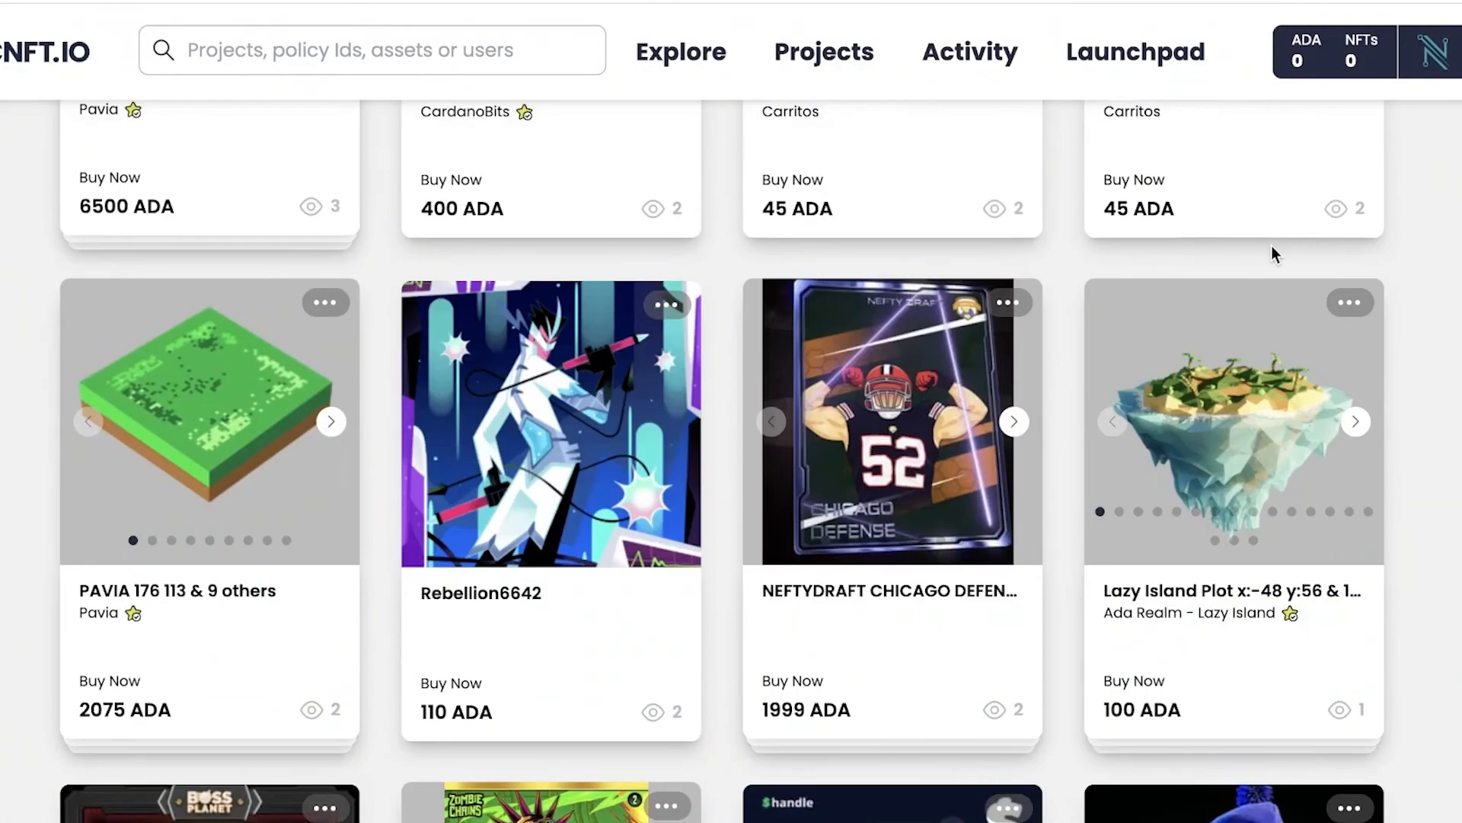